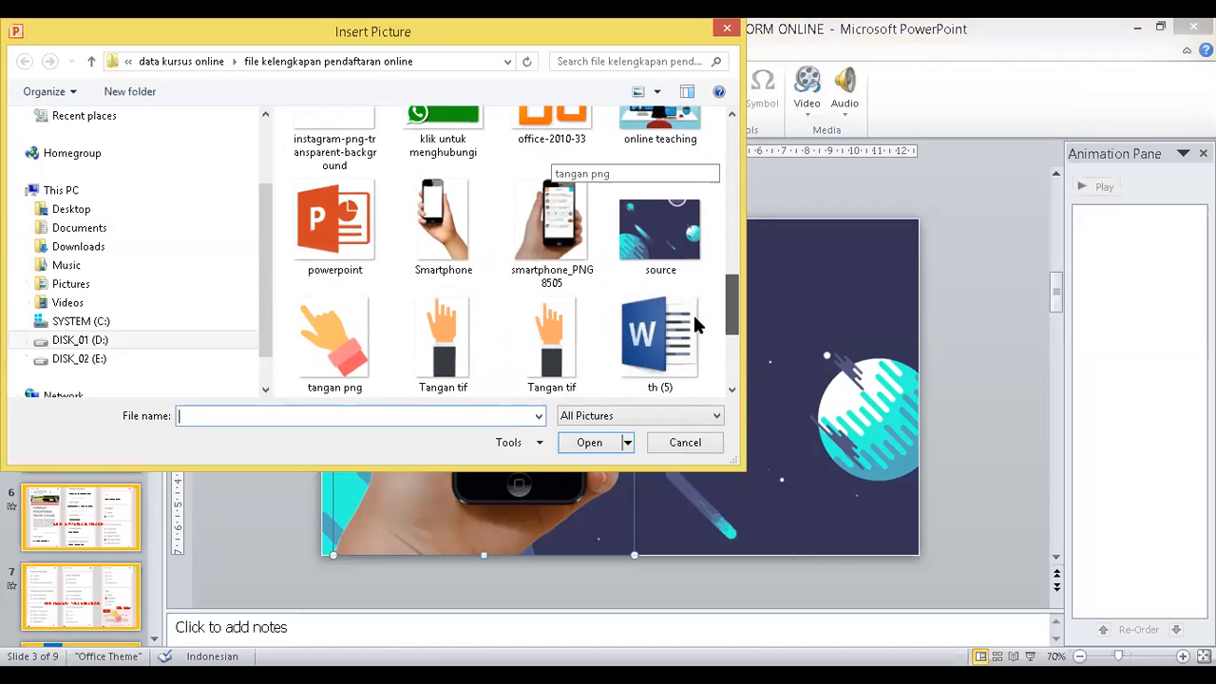
pyautogui.scroll(1, 695, 310)
pyautogui.scroll(-5, 695, 333)
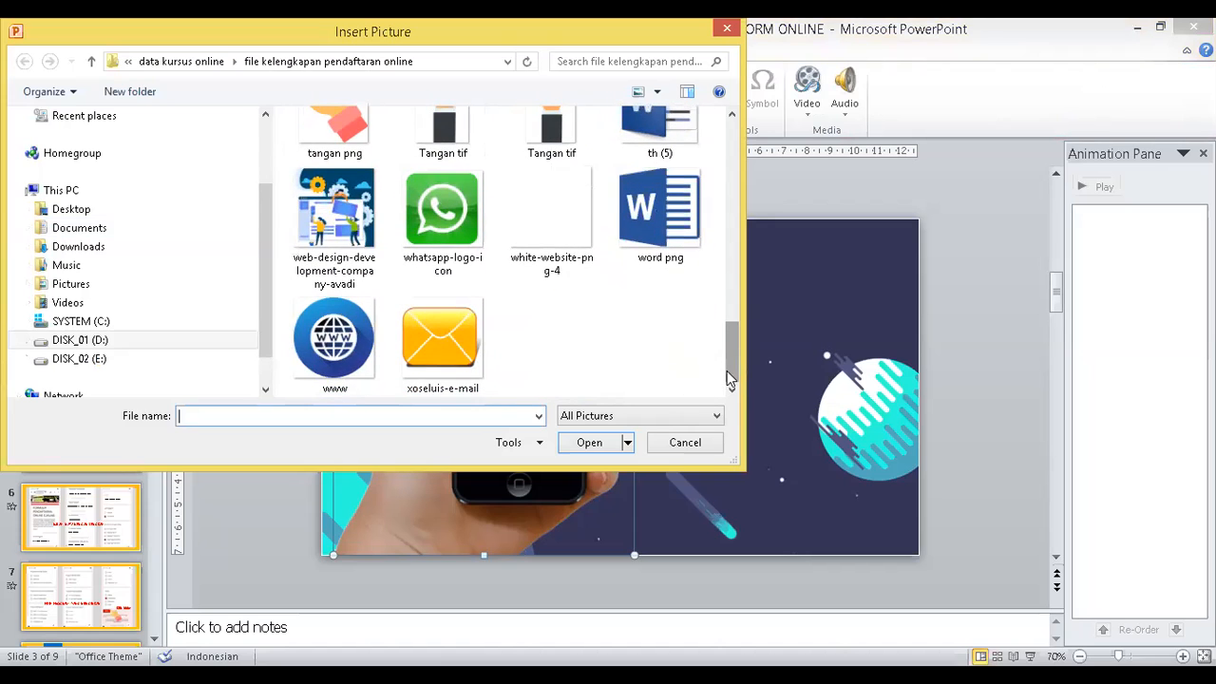
pyautogui.moveTo(732, 373); pyautogui.dragTo(711, 159)
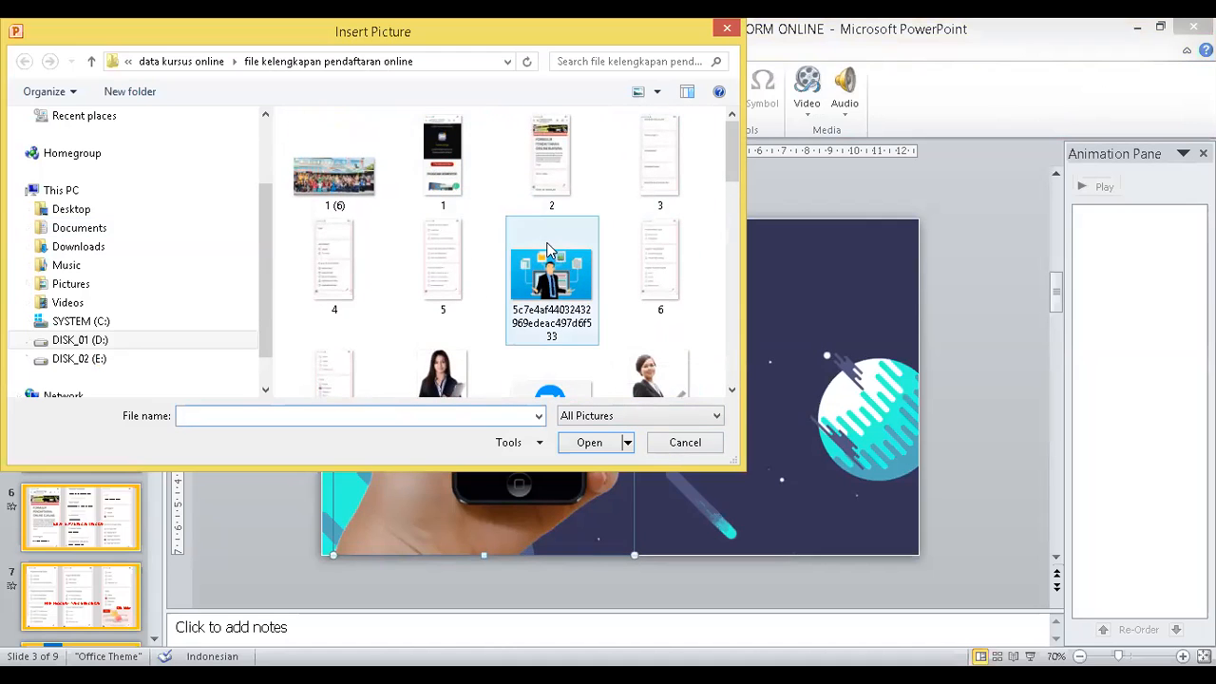
pyautogui.click(454, 163)
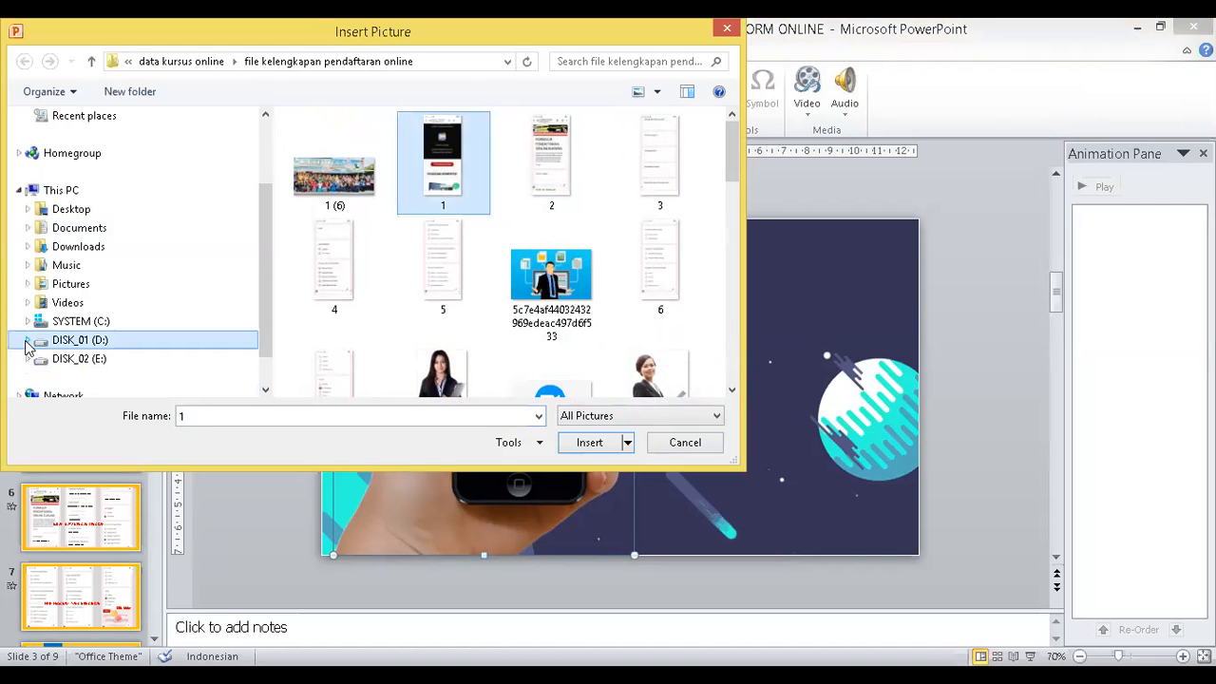
pyautogui.click(708, 449)
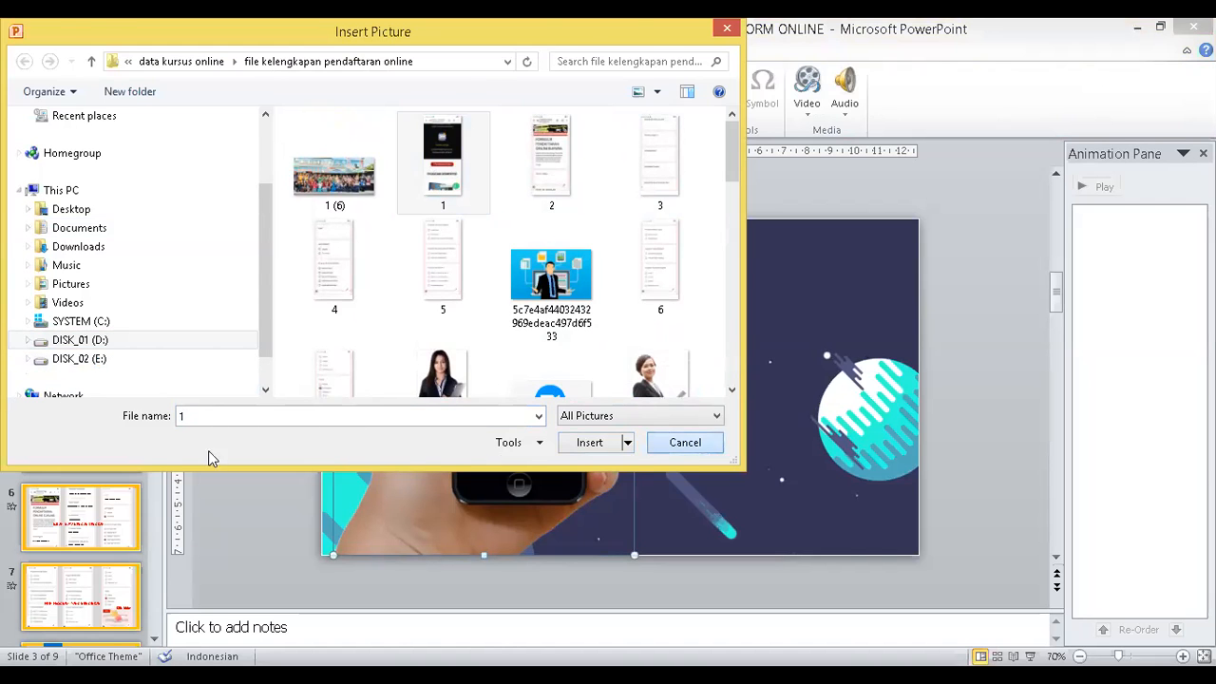
# Copy the phone home-screen picture from slide 5 and paste it onto slide 3
pyautogui.click(119, 440)
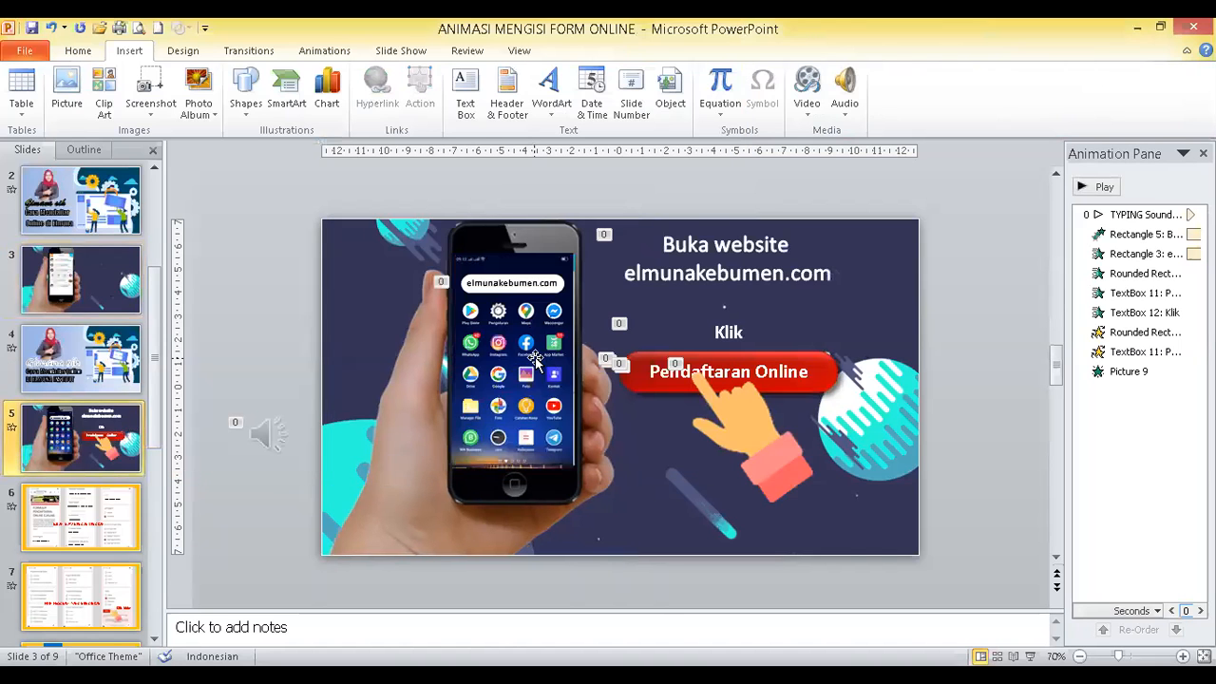
pyautogui.click(80, 50)
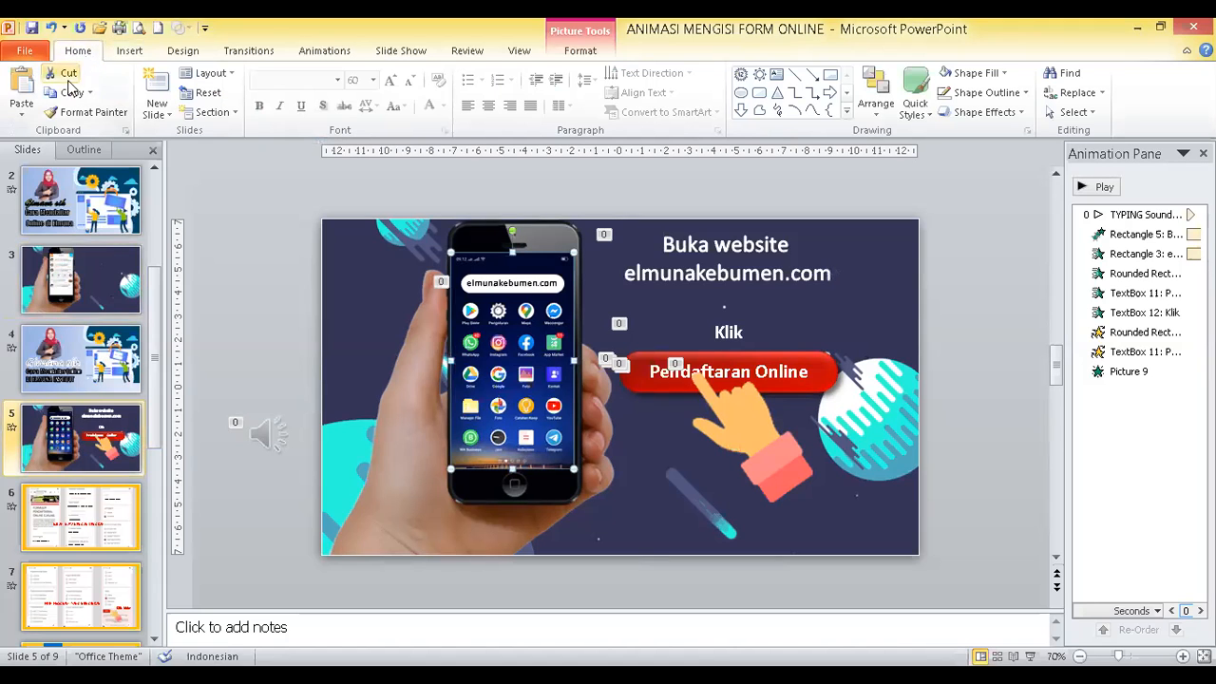
pyautogui.click(63, 93)
pyautogui.click(81, 279)
pyautogui.click(21, 90)
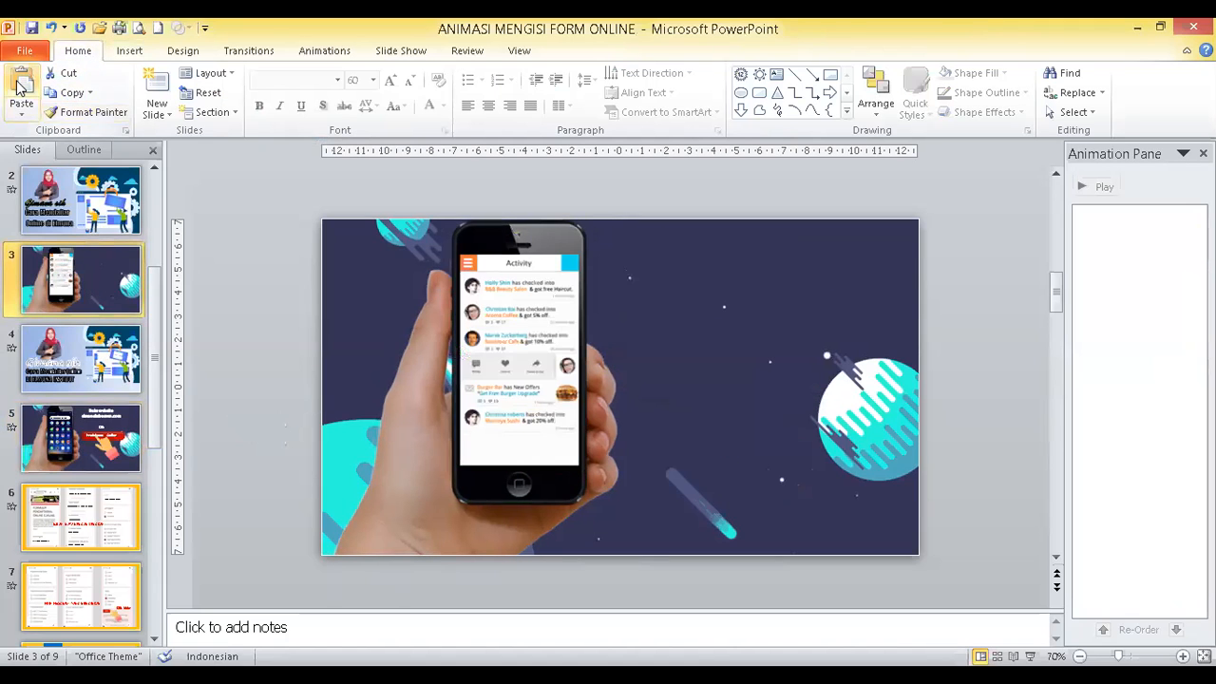
# Move the pasted home-screen picture beside the phone and view its cropped-off area without changing the crop
pyautogui.moveTo(473, 375); pyautogui.dragTo(646, 416)
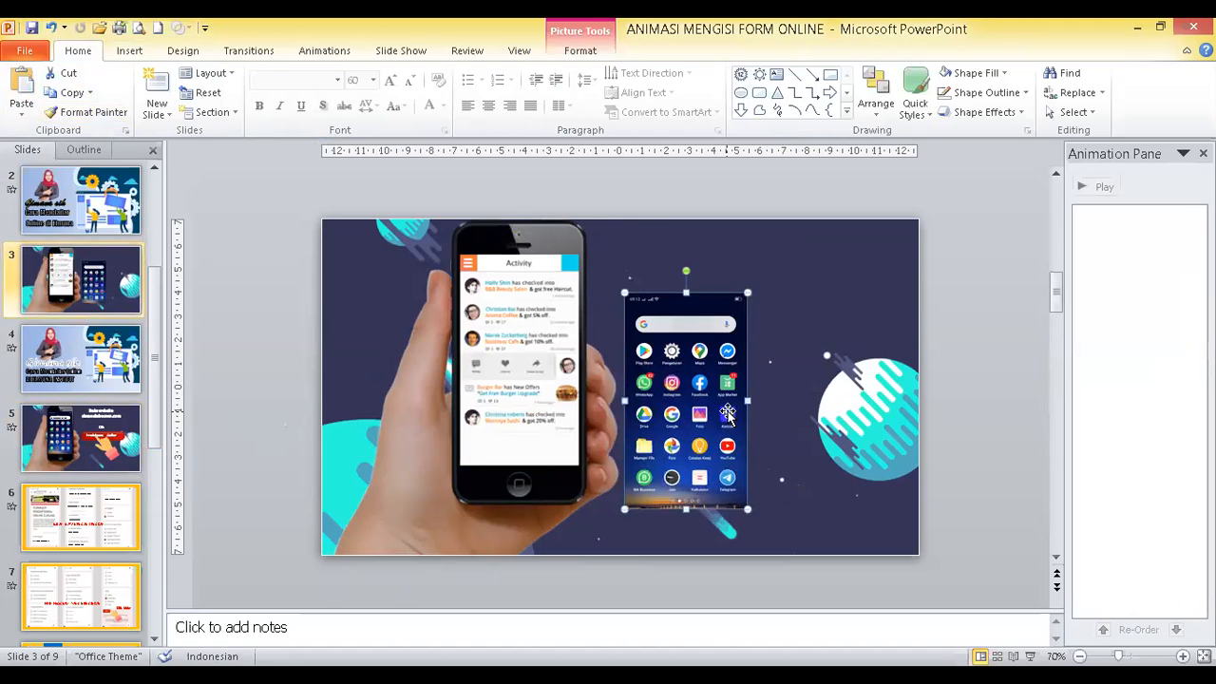
pyautogui.moveTo(667, 348); pyautogui.dragTo(686, 325)
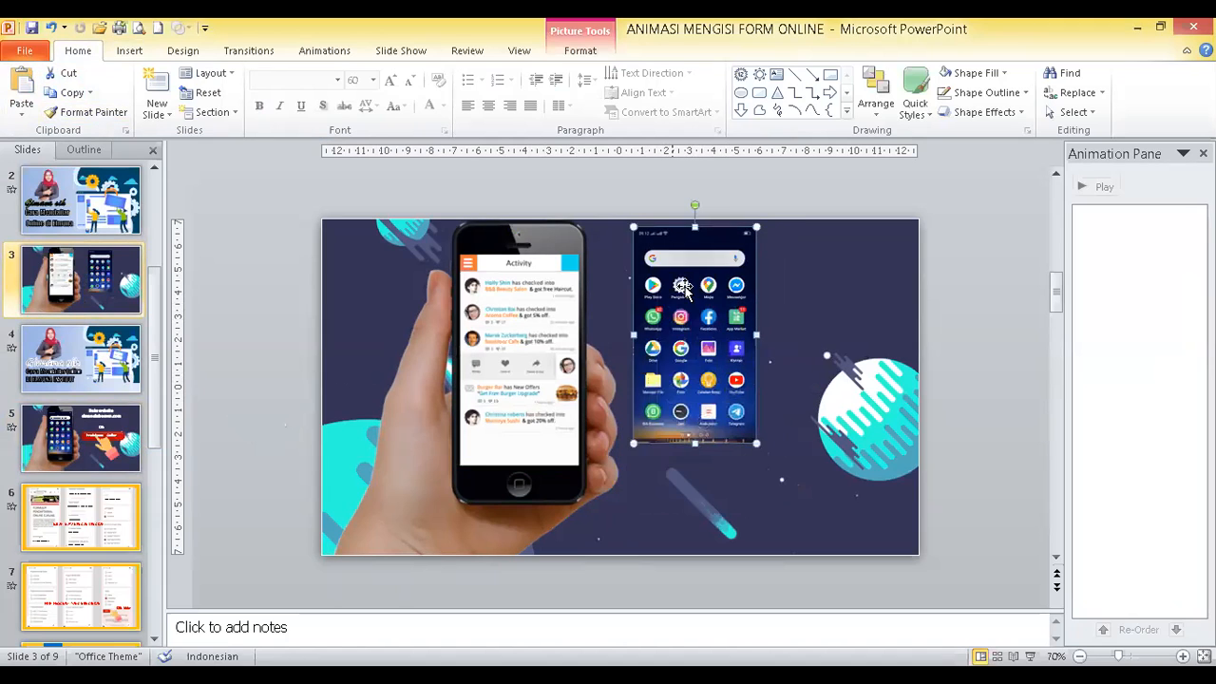
pyautogui.click(580, 50)
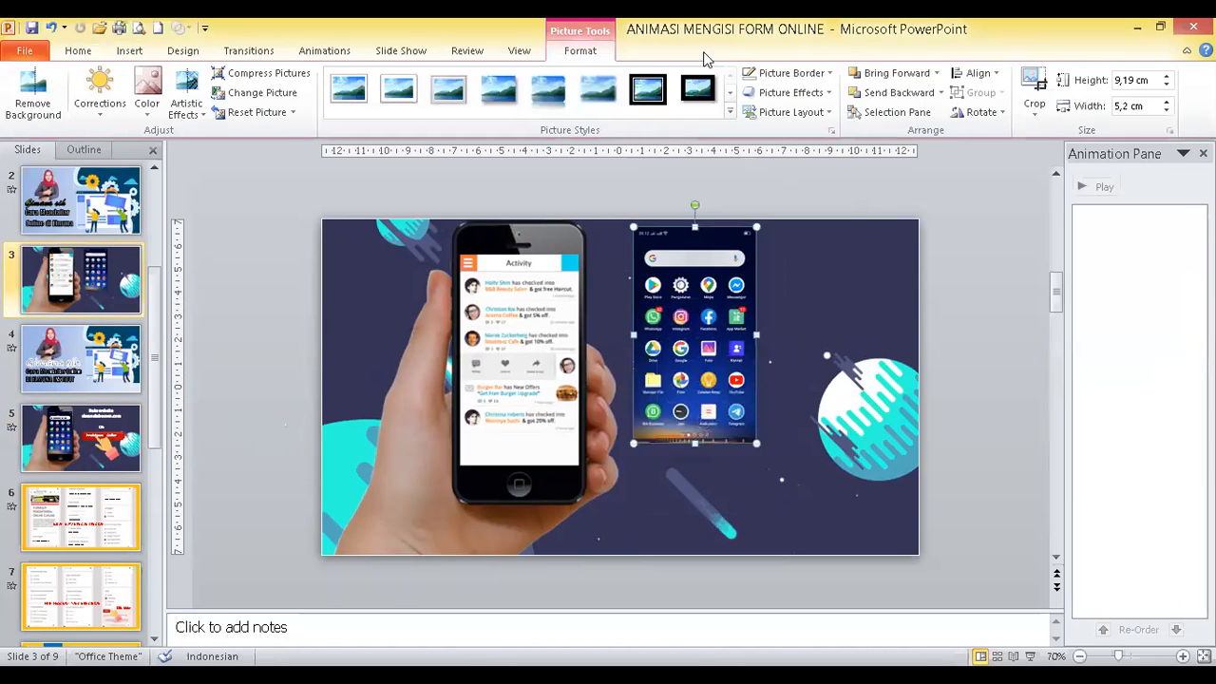
pyautogui.click(1032, 86)
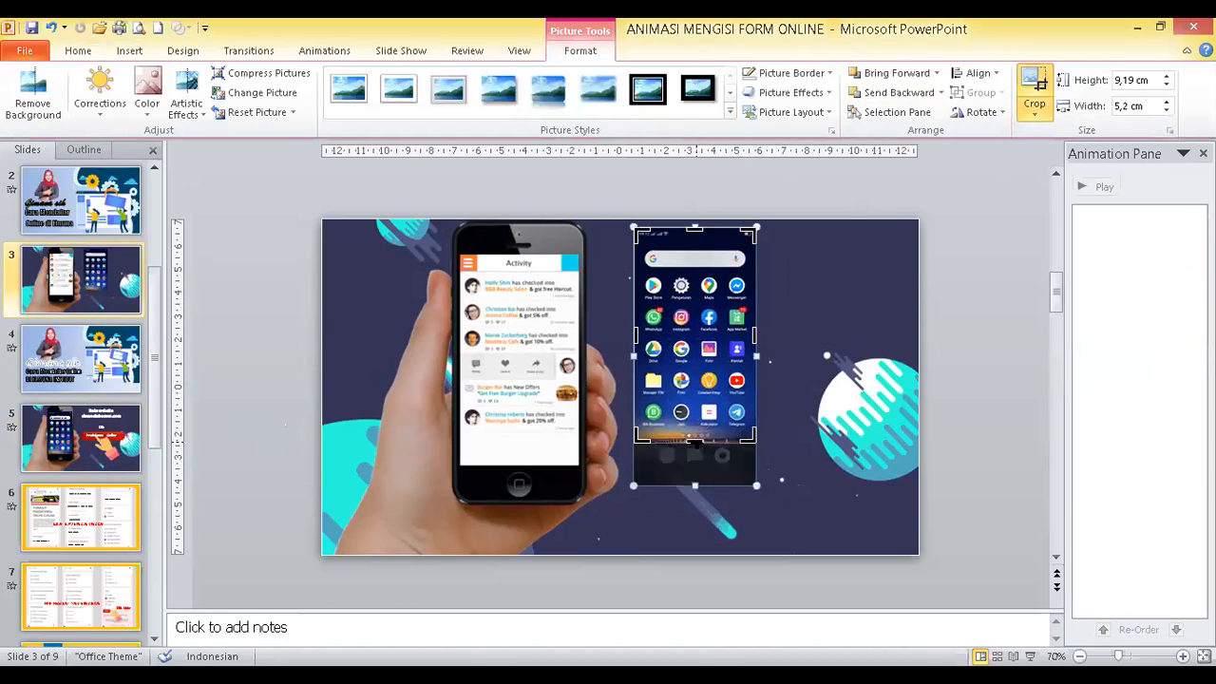
pyautogui.click(798, 291)
# Place the home-screen picture over the phone's display so it covers the Activity screen
pyautogui.moveTo(698, 327); pyautogui.dragTo(523, 365)
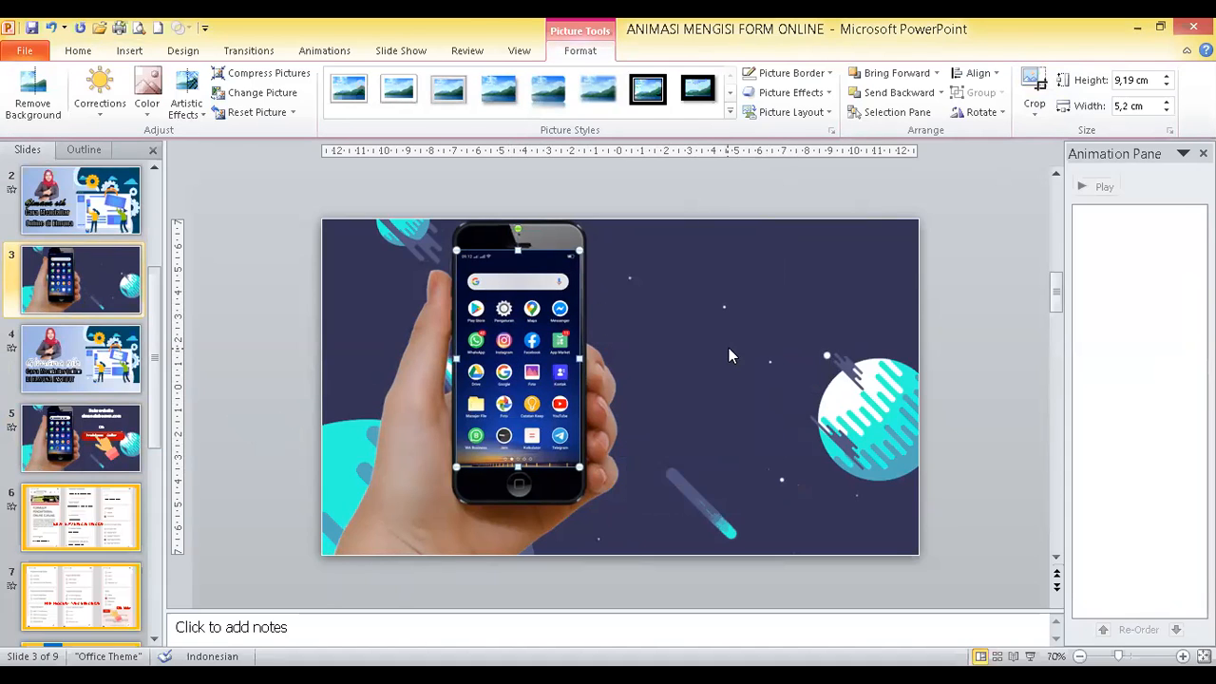
pyautogui.click(724, 350)
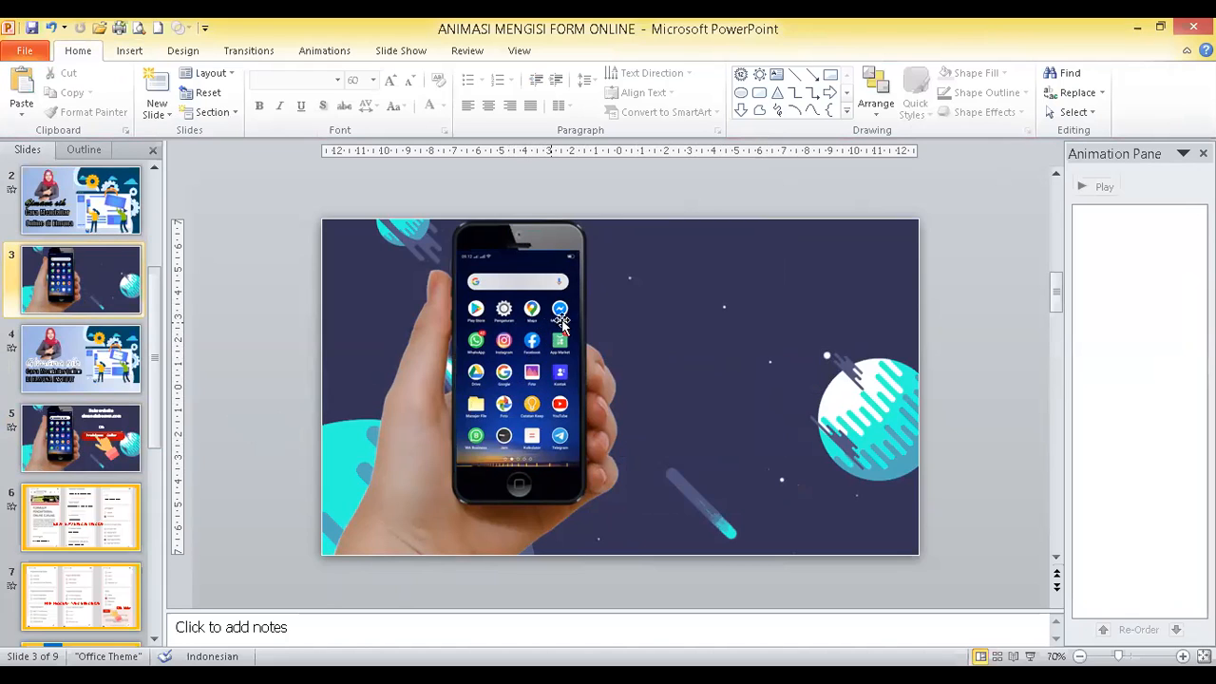
pyautogui.click(551, 271)
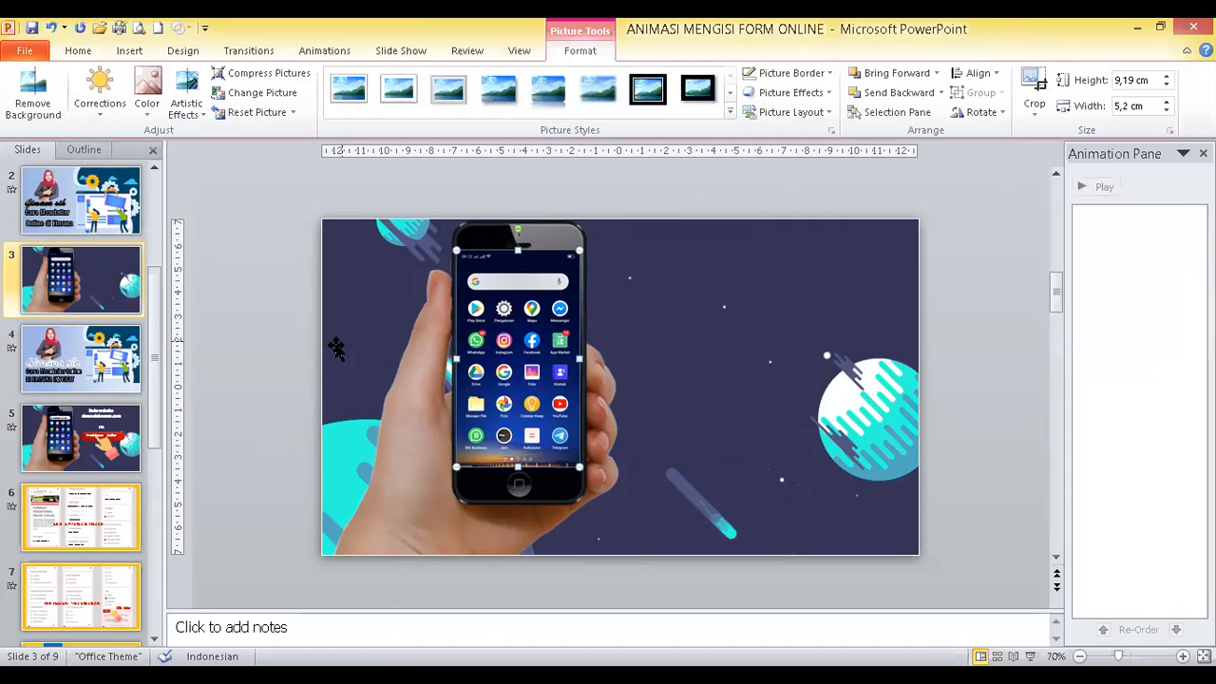
# Add a text box in the empty area beside the phone containing "Elmunakebumen.com"
pyautogui.click(78, 52)
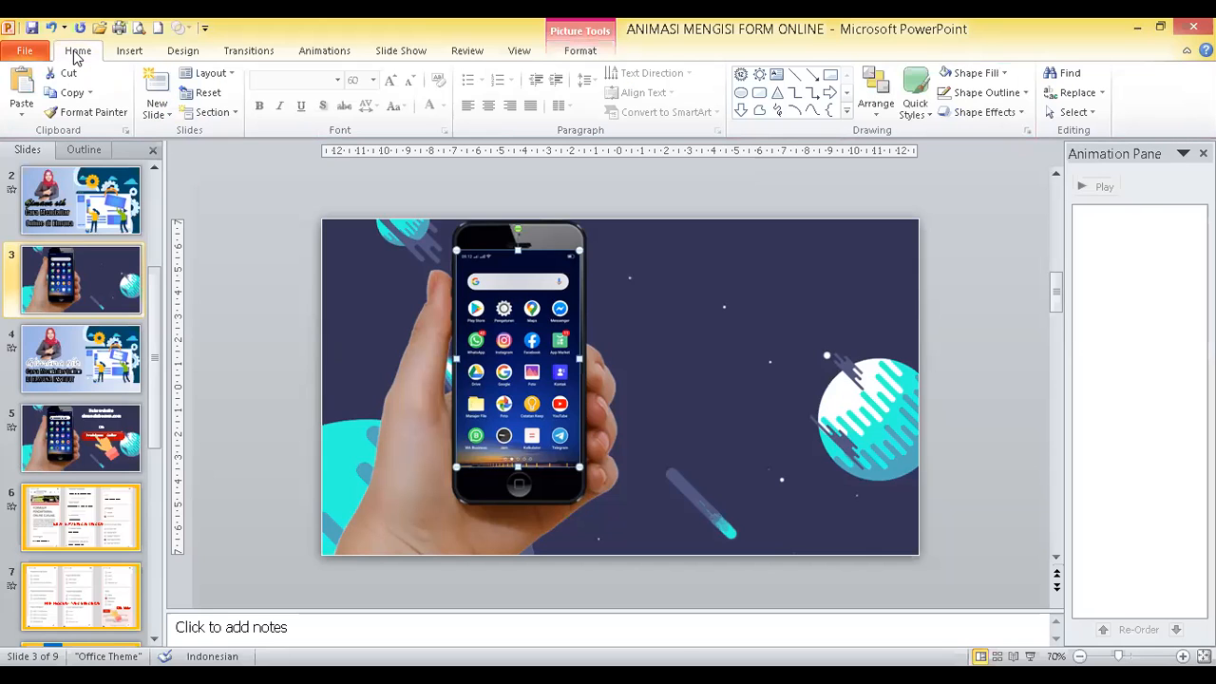
pyautogui.click(159, 115)
pyautogui.click(130, 52)
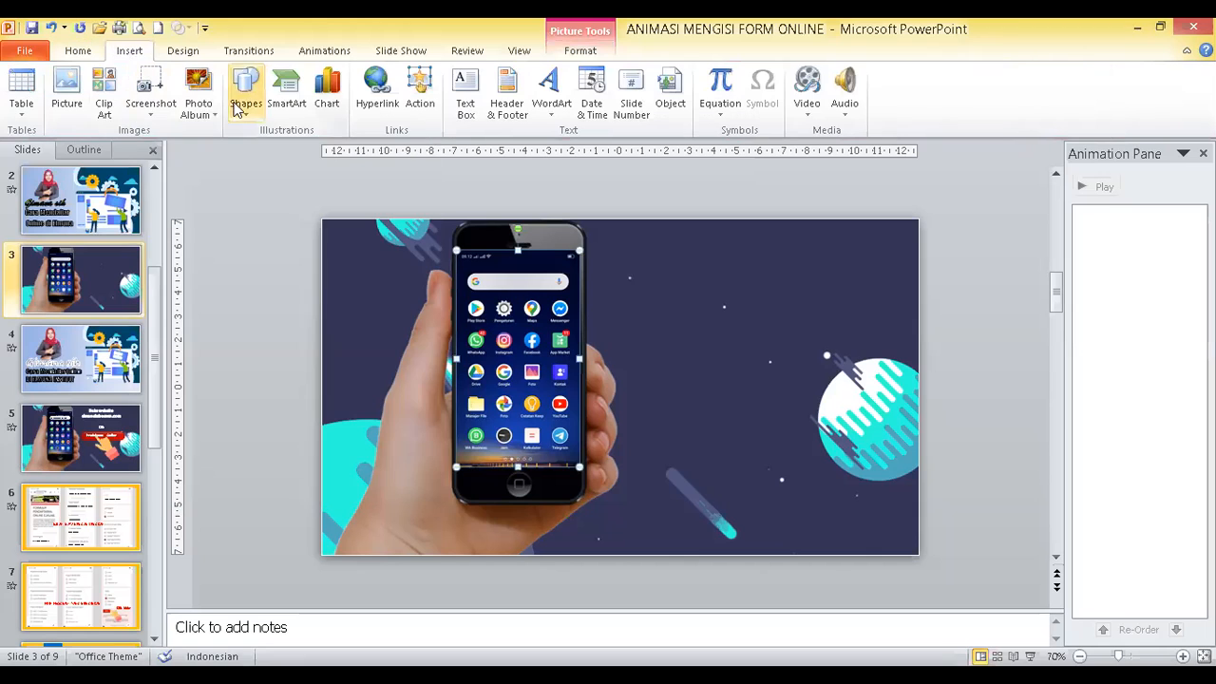
pyautogui.click(243, 102)
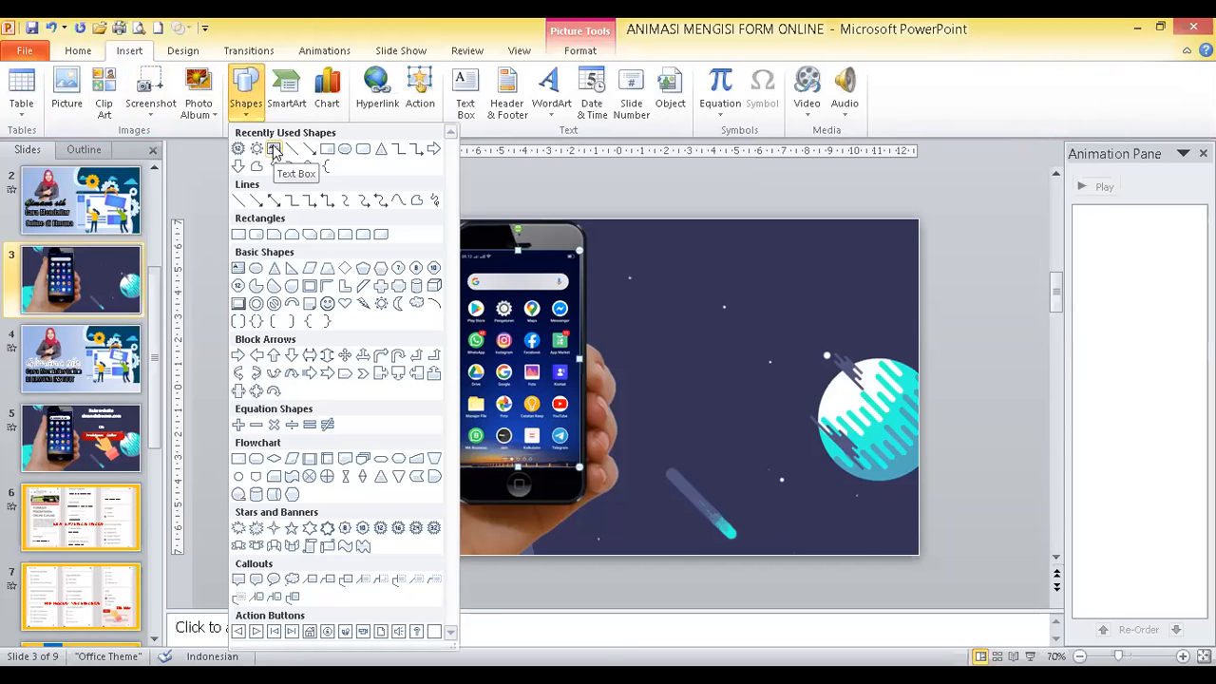
pyautogui.click(274, 149)
pyautogui.moveTo(634, 289); pyautogui.dragTo(766, 344)
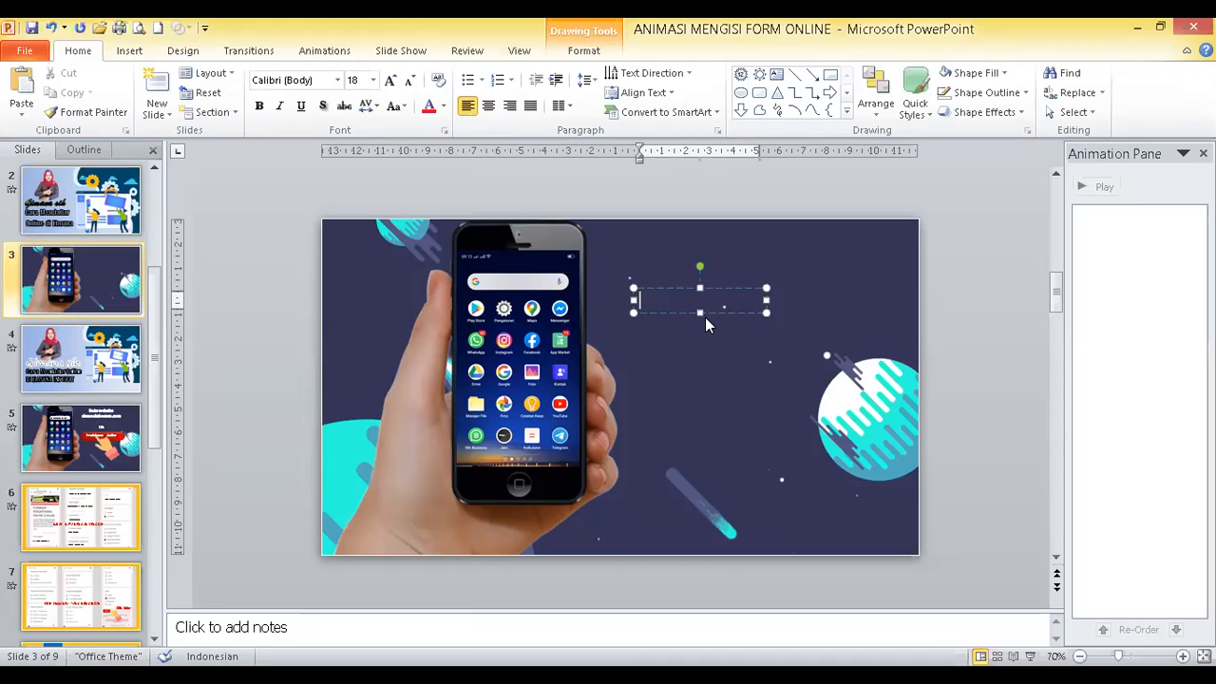
pyautogui.write('ebumen.c')
pyautogui.write('om')
# Place the web address text box over the phone's search bar, set its font size to 14 and narrow it to the display
pyautogui.moveTo(765, 312); pyautogui.dragTo(574, 298)
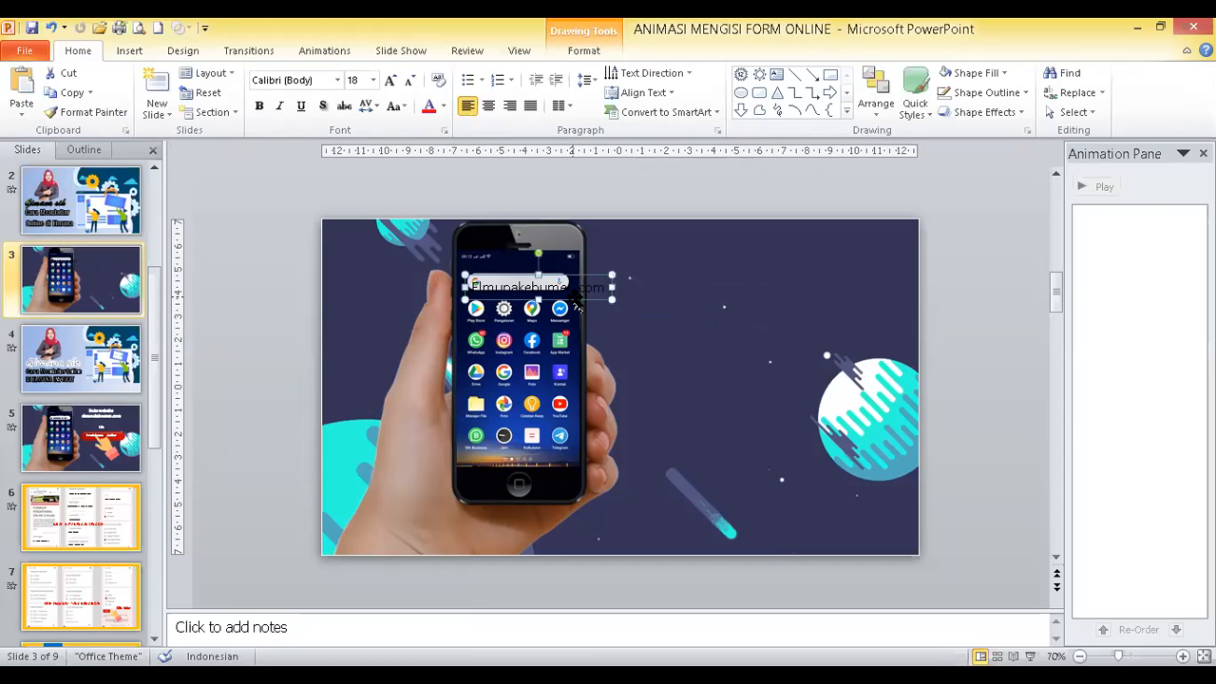
pyautogui.click(409, 81)
pyautogui.click(409, 81)
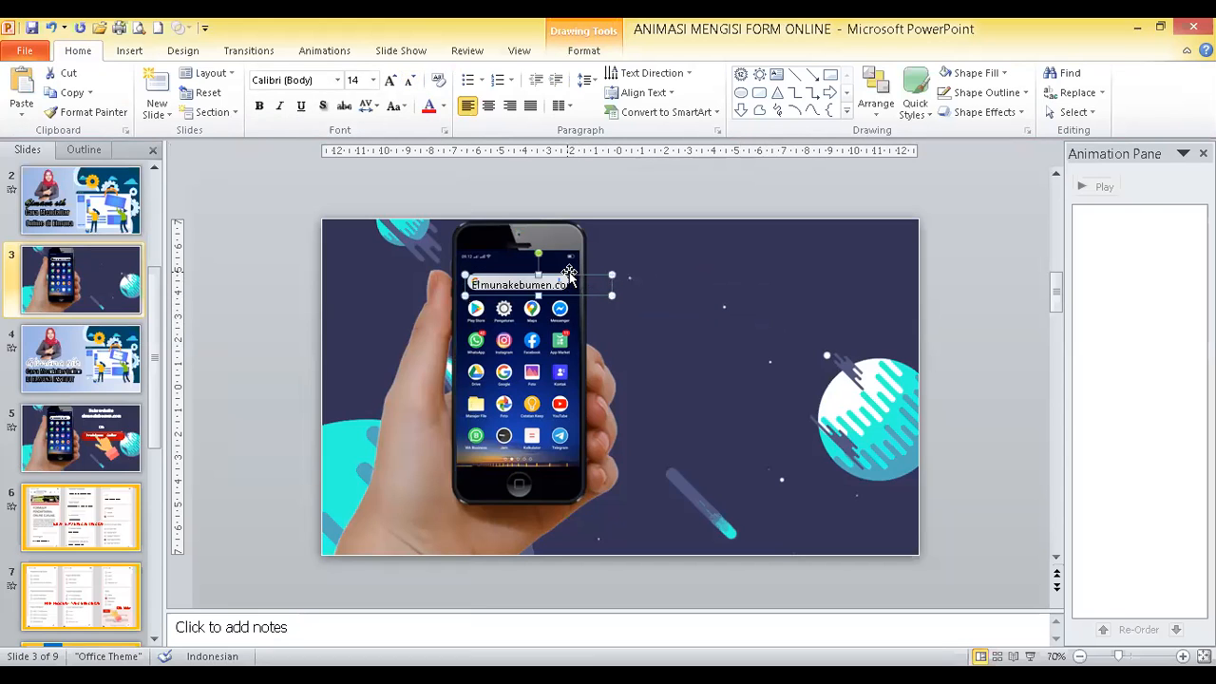
pyautogui.moveTo(567, 274)
pyautogui.mouseDown()
pyautogui.moveTo(597, 287)
pyautogui.moveTo(580, 286)
pyautogui.mouseUp()
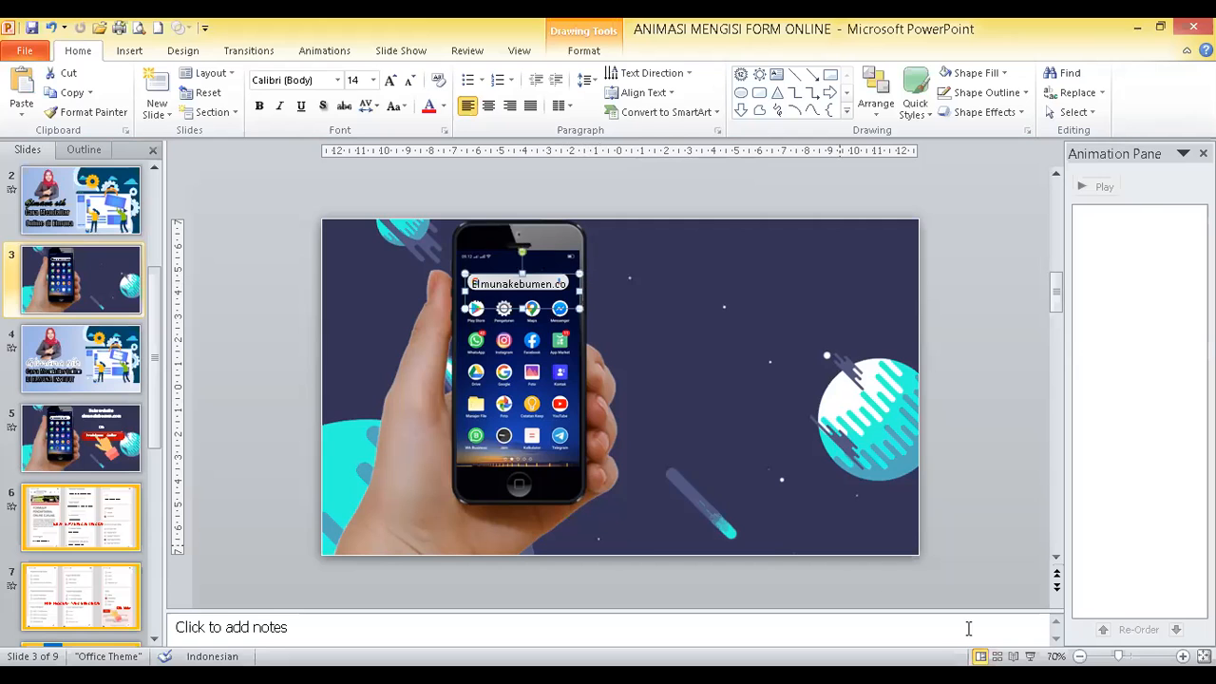
# Move the web address text box off the search bar into the empty area beside the phone
pyautogui.click(1183, 657)
pyautogui.click(1183, 657)
pyautogui.click(1183, 656)
pyautogui.click(1183, 656)
pyautogui.click(1183, 657)
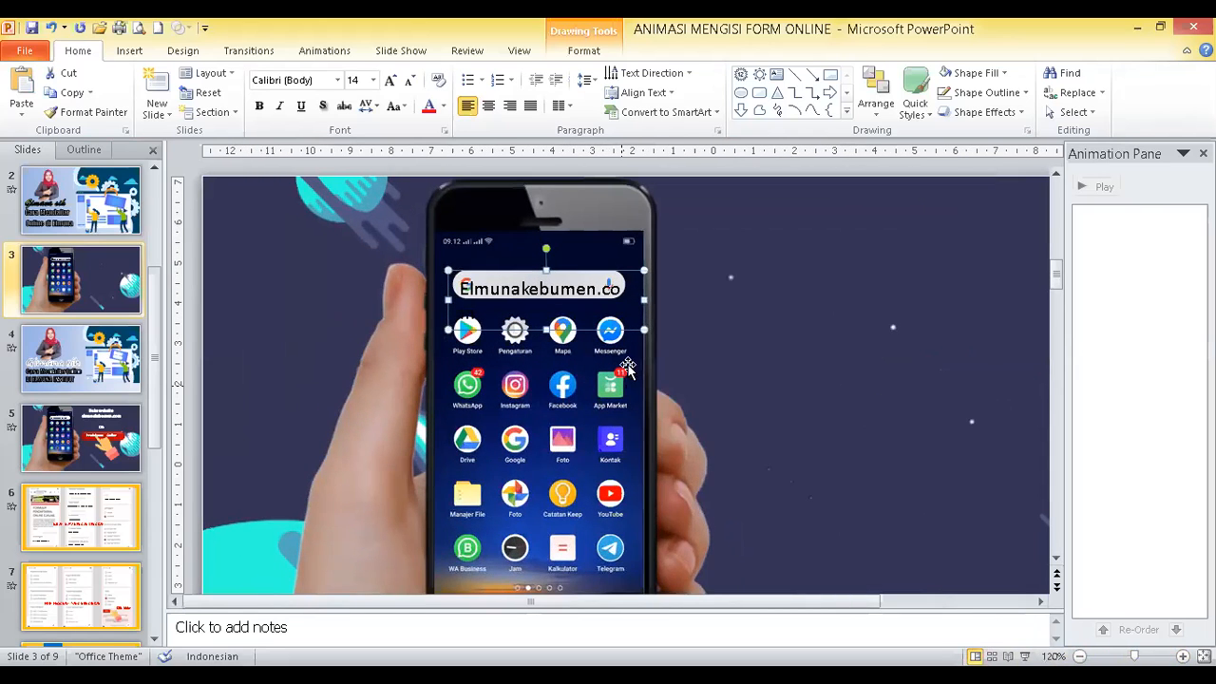
pyautogui.moveTo(598, 267); pyautogui.dragTo(840, 239)
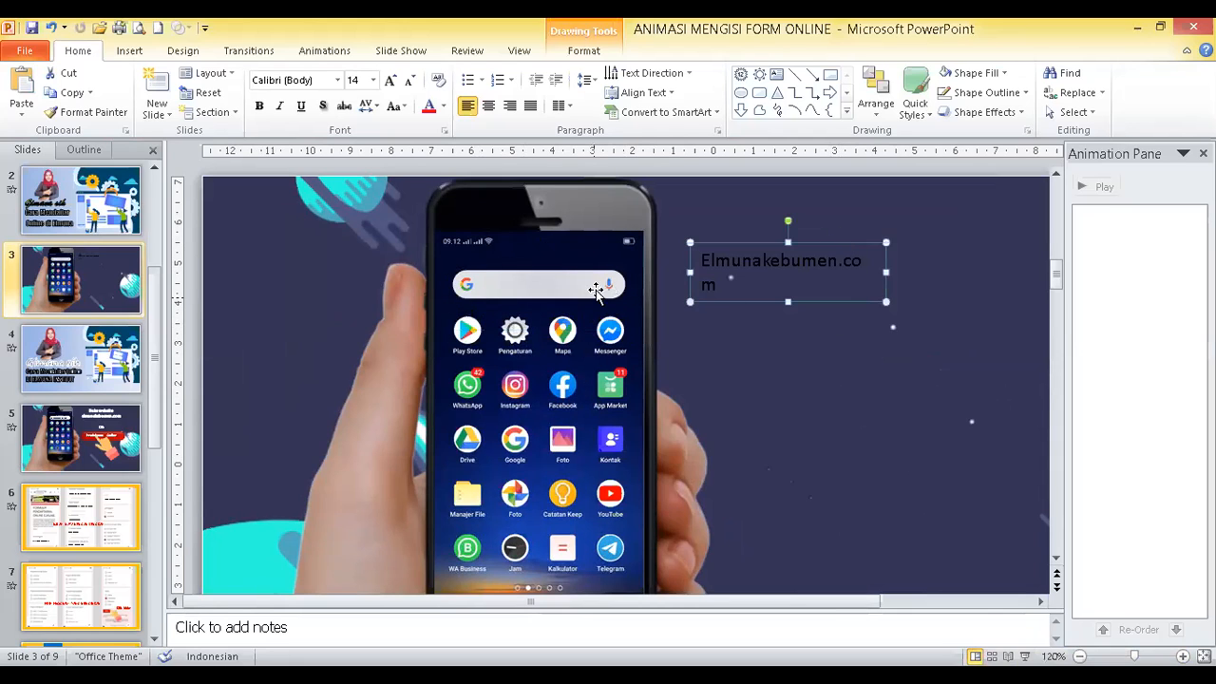
# Draw a rounded rectangle about 4.4 by 0.73 cm over the phone's search bar and round its ends fully
pyautogui.click(460, 285)
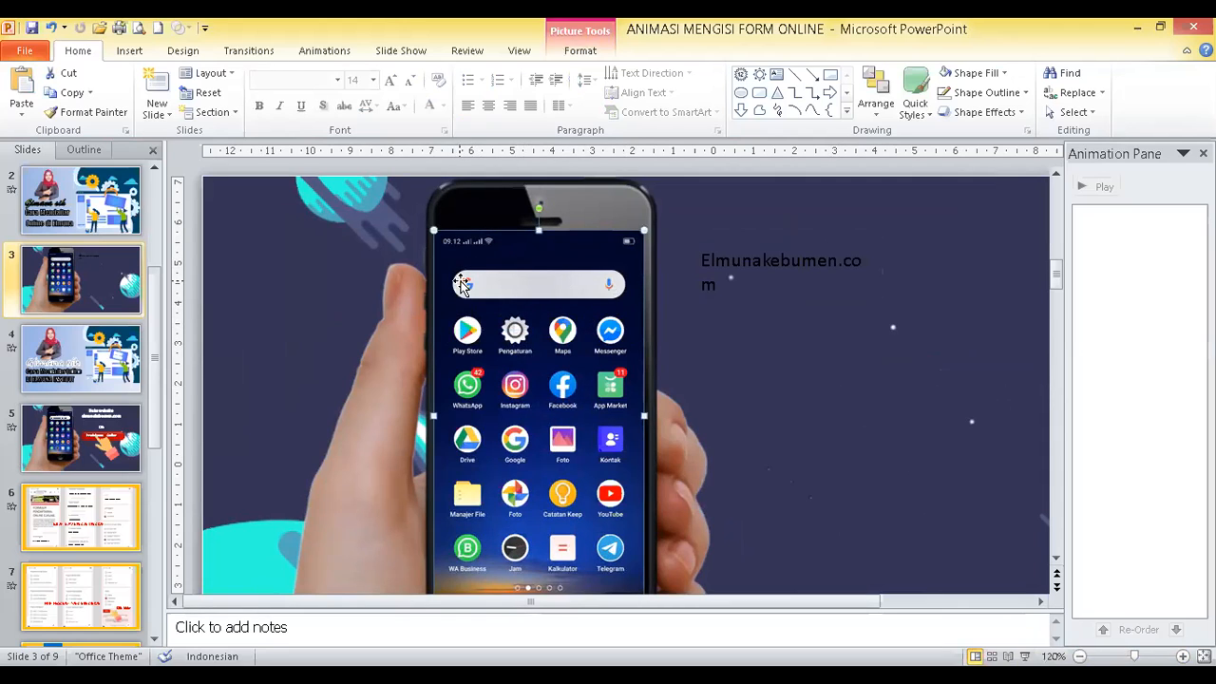
pyautogui.click(129, 50)
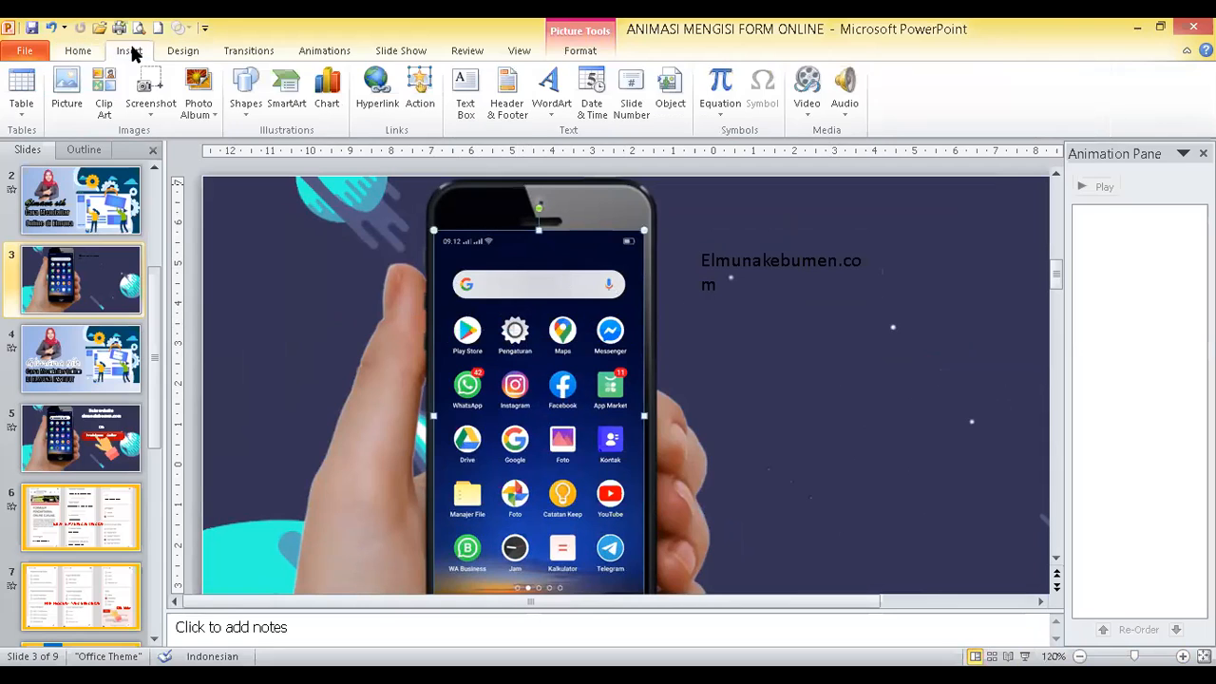
pyautogui.click(237, 105)
pyautogui.click(362, 152)
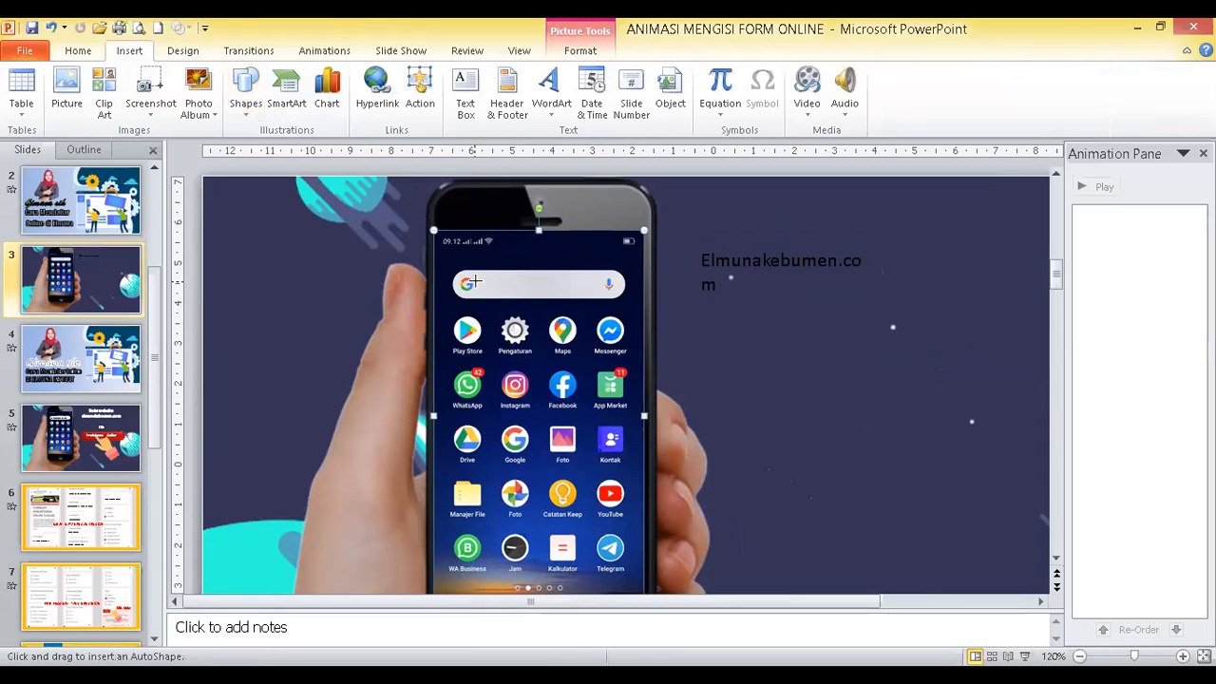
pyautogui.click(244, 107)
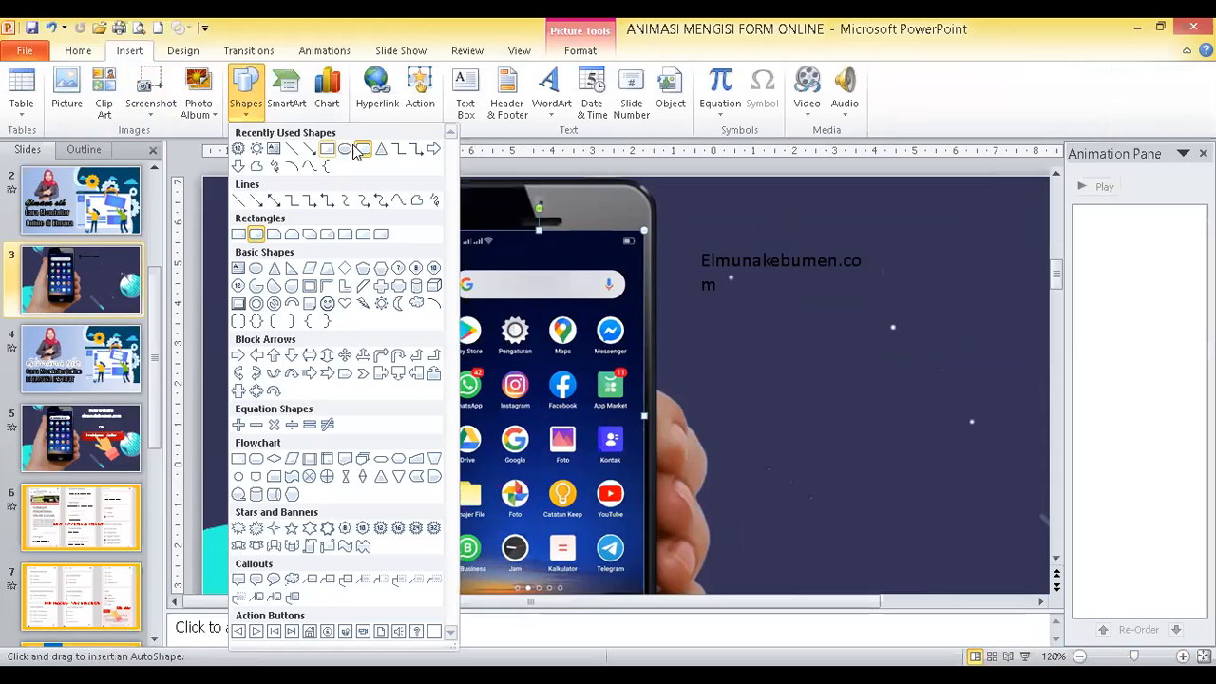
pyautogui.click(362, 150)
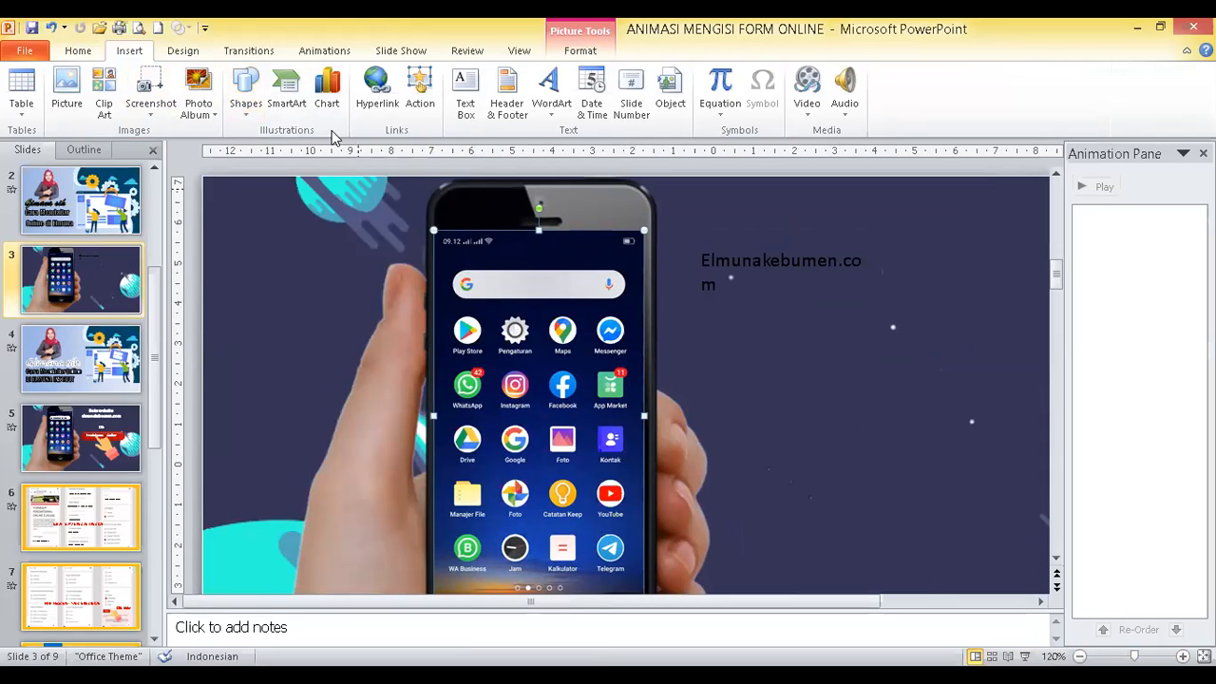
pyautogui.click(246, 100)
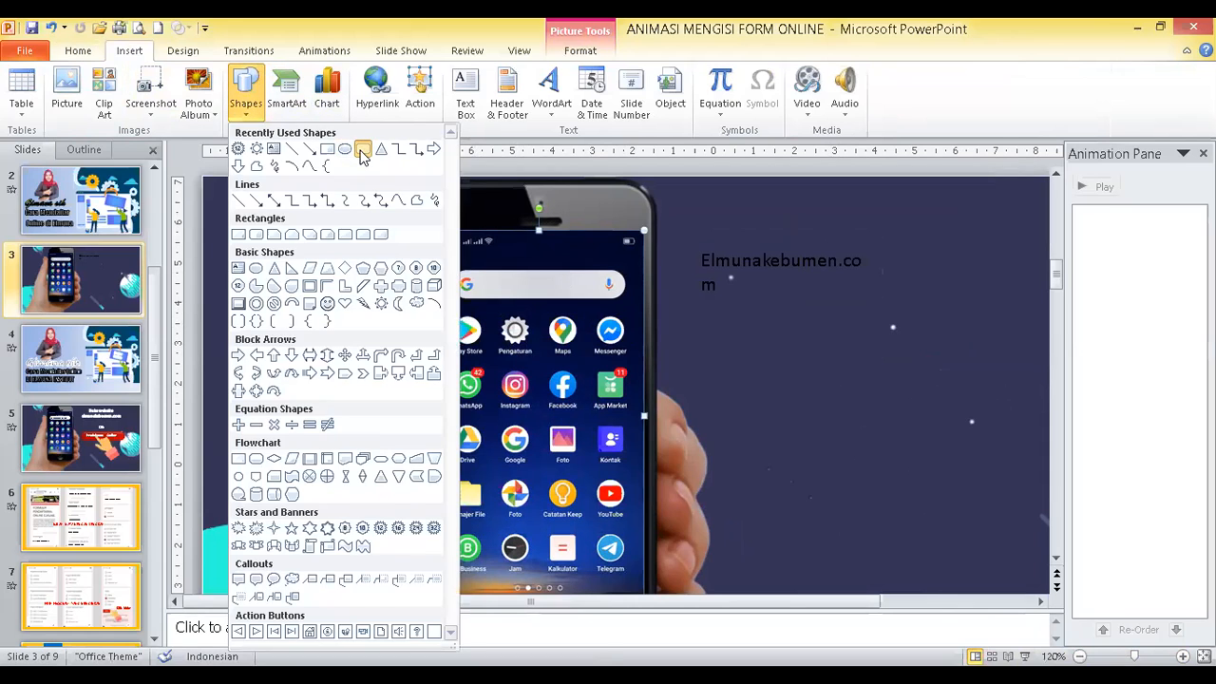
pyautogui.click(362, 150)
pyautogui.moveTo(448, 269); pyautogui.dragTo(626, 302)
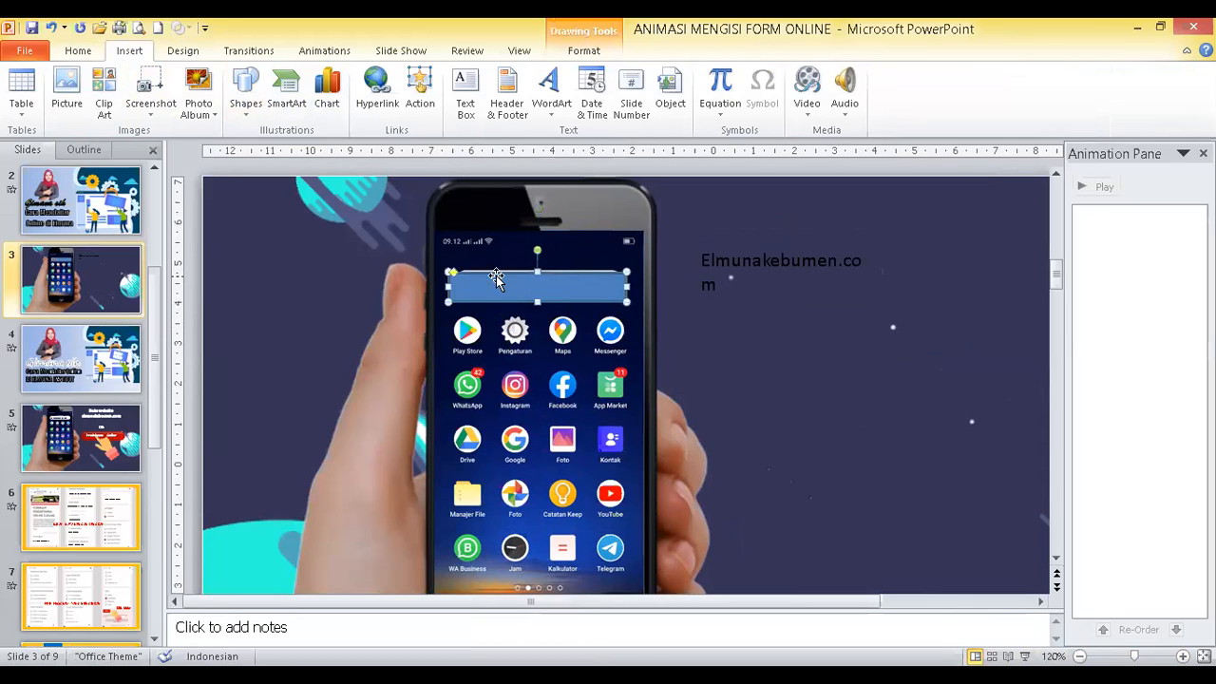
pyautogui.moveTo(500, 272); pyautogui.dragTo(499, 273)
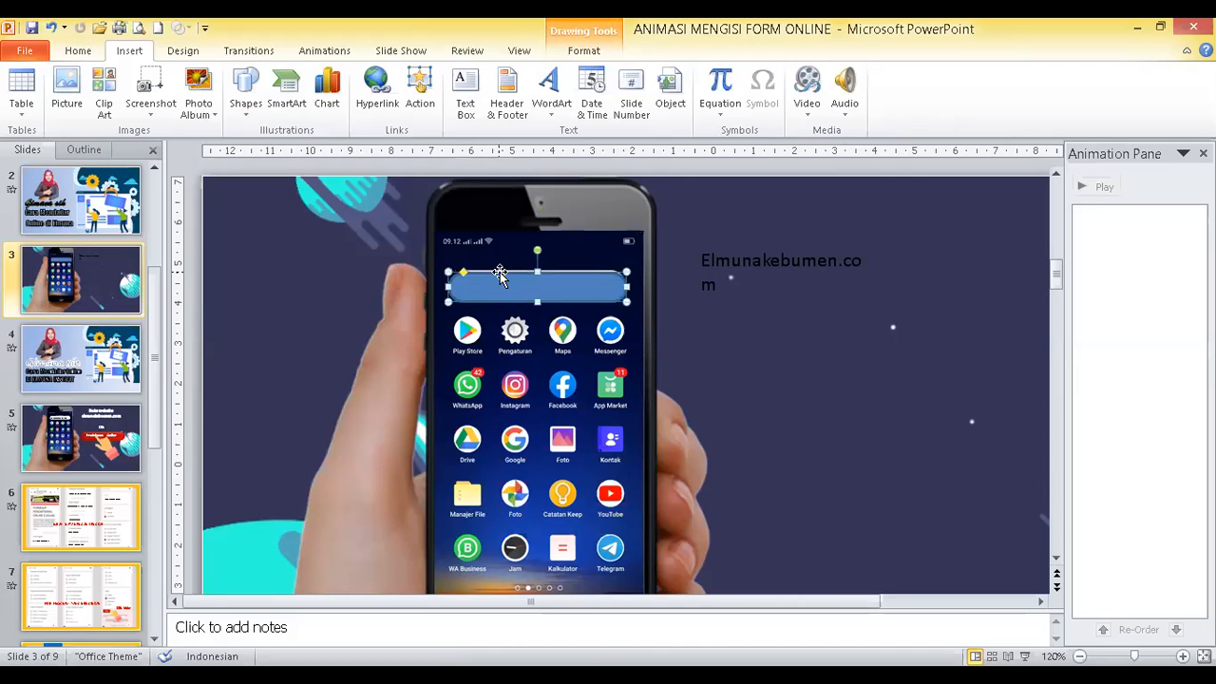
# Remove the rounded rectangle's outline and fill it with white
pyautogui.click(580, 53)
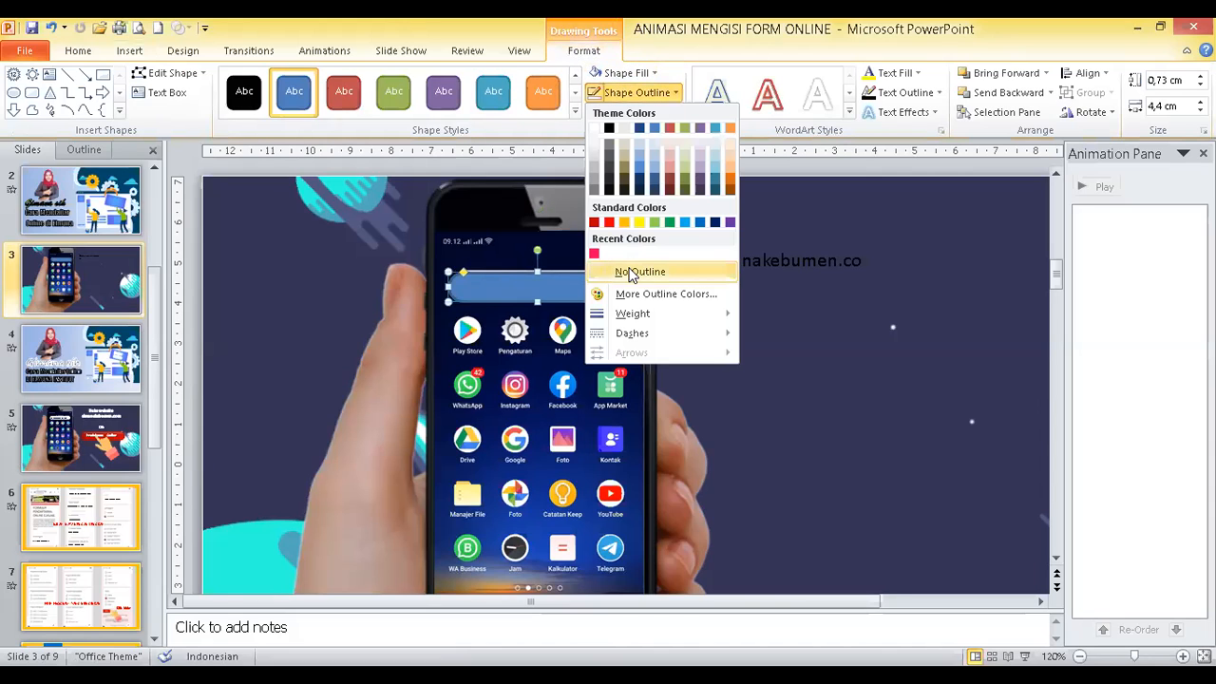
pyautogui.click(627, 273)
pyautogui.click(632, 76)
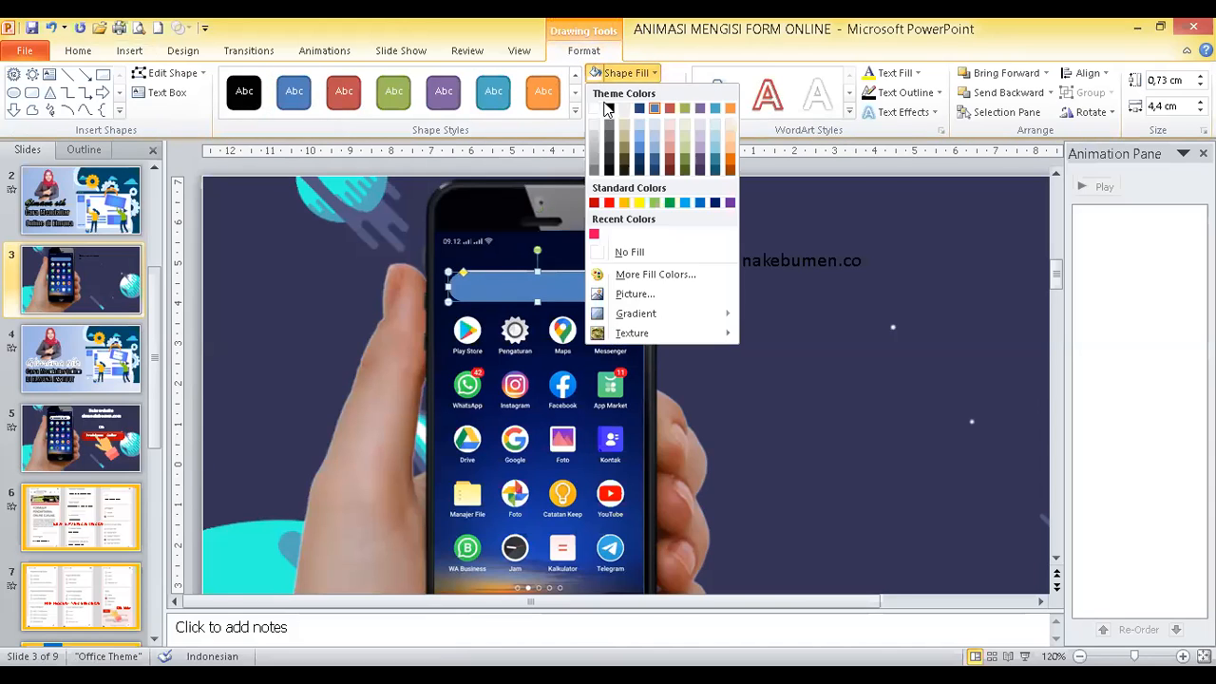
pyautogui.click(597, 107)
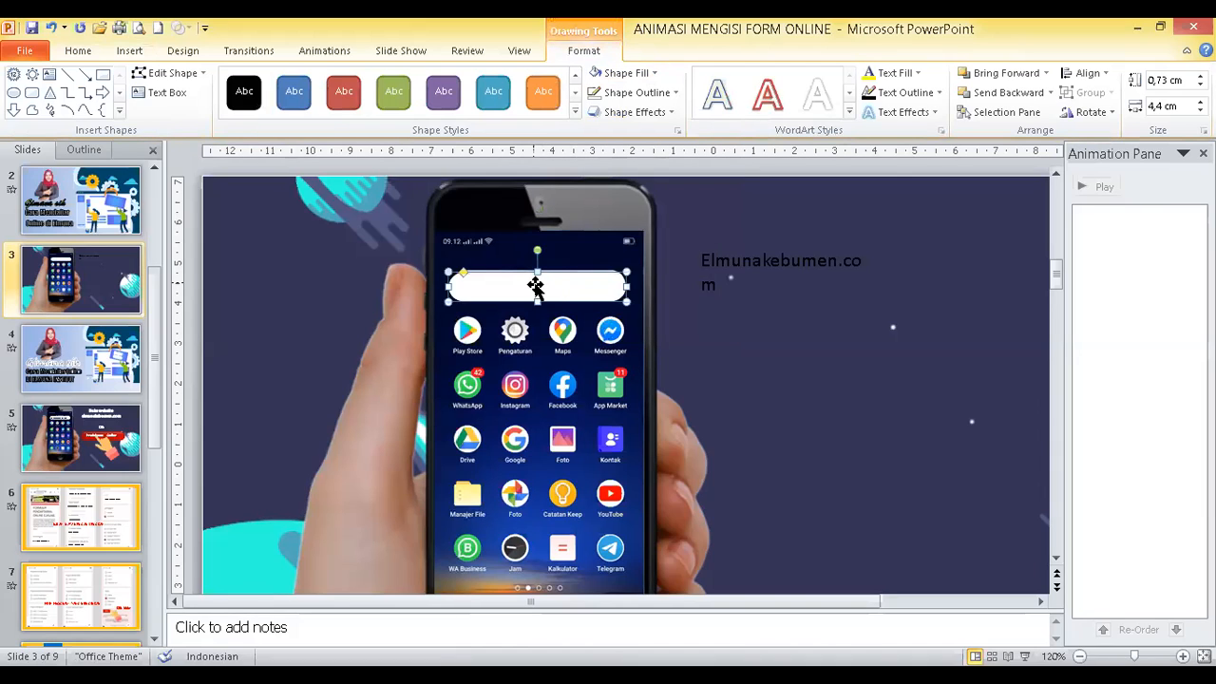
# Nudge the white rounded rectangle slightly upward to align it with the search bar
pyautogui.hotkey('ctrl', 'Up')
pyautogui.hotkey('ctrl', 'Up')
pyautogui.hotkey('ctrl', 'Up')
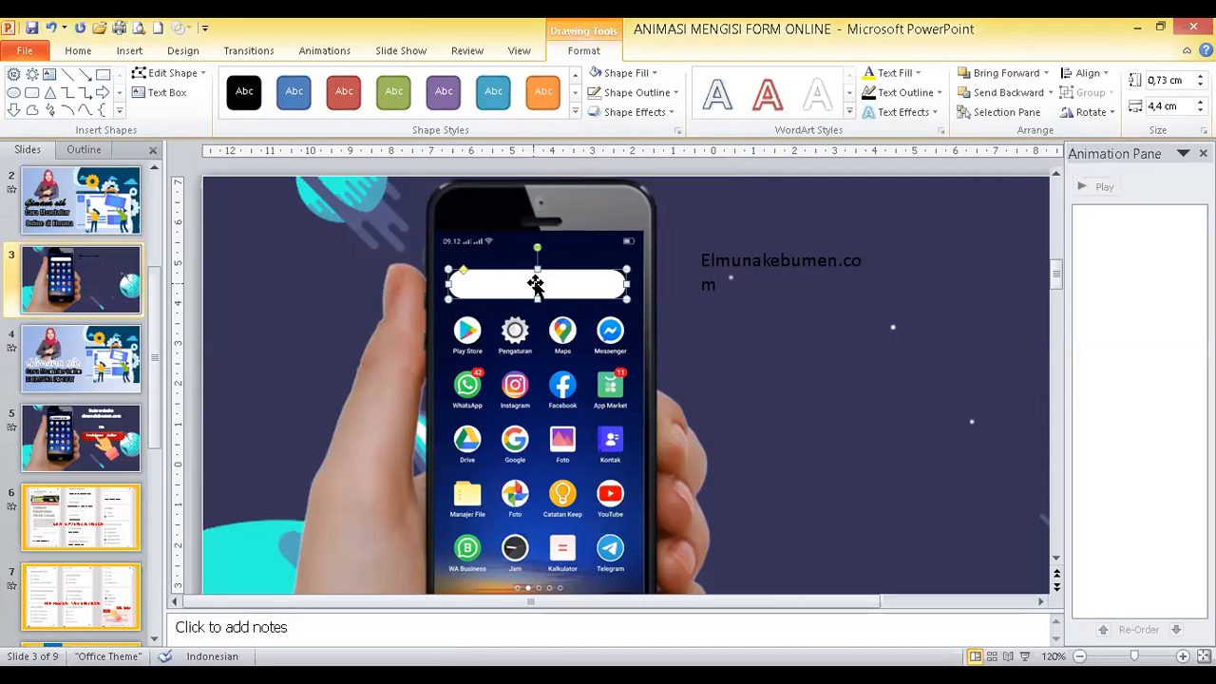
# Move the web address text box onto the white rounded search bar and bring it in front of the shape
pyautogui.click(645, 310)
pyautogui.doubleClick(792, 269)
pyautogui.moveTo(765, 300)
pyautogui.mouseDown()
pyautogui.moveTo(613, 335)
pyautogui.moveTo(524, 328)
pyautogui.mouseUp()
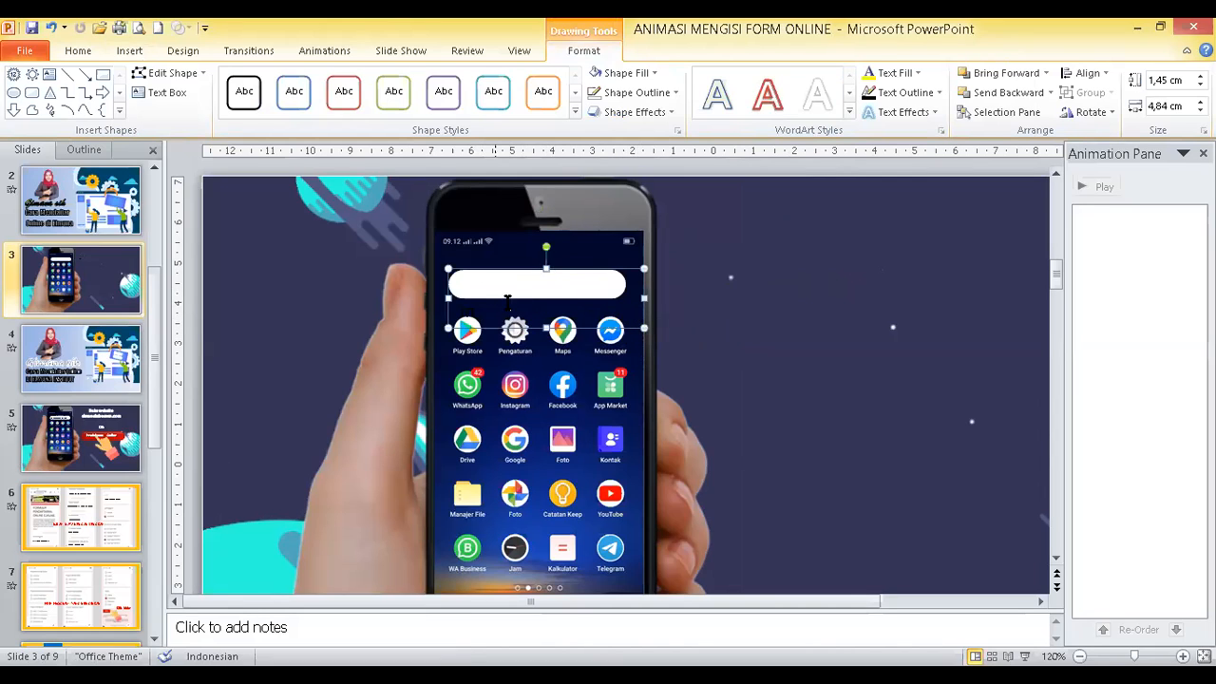
pyautogui.rightClick(644, 329)
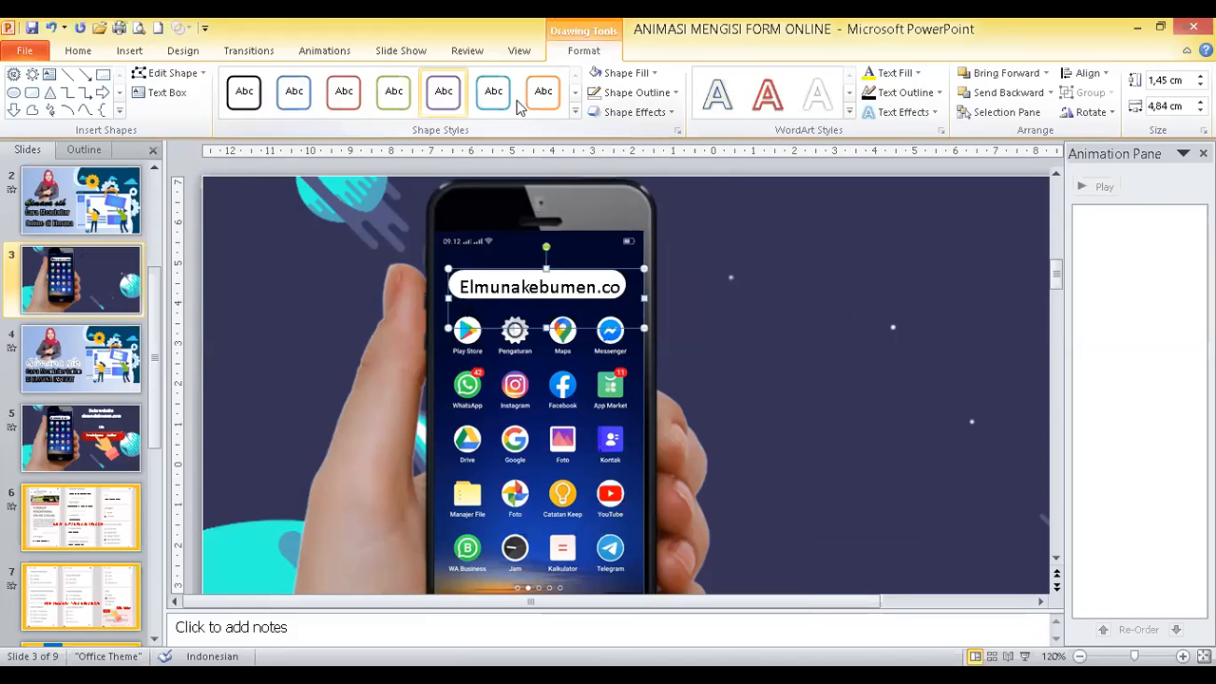
# Reduce the web address text to size 12 so it fits on one line in the search bar
pyautogui.click(82, 50)
pyautogui.click(409, 80)
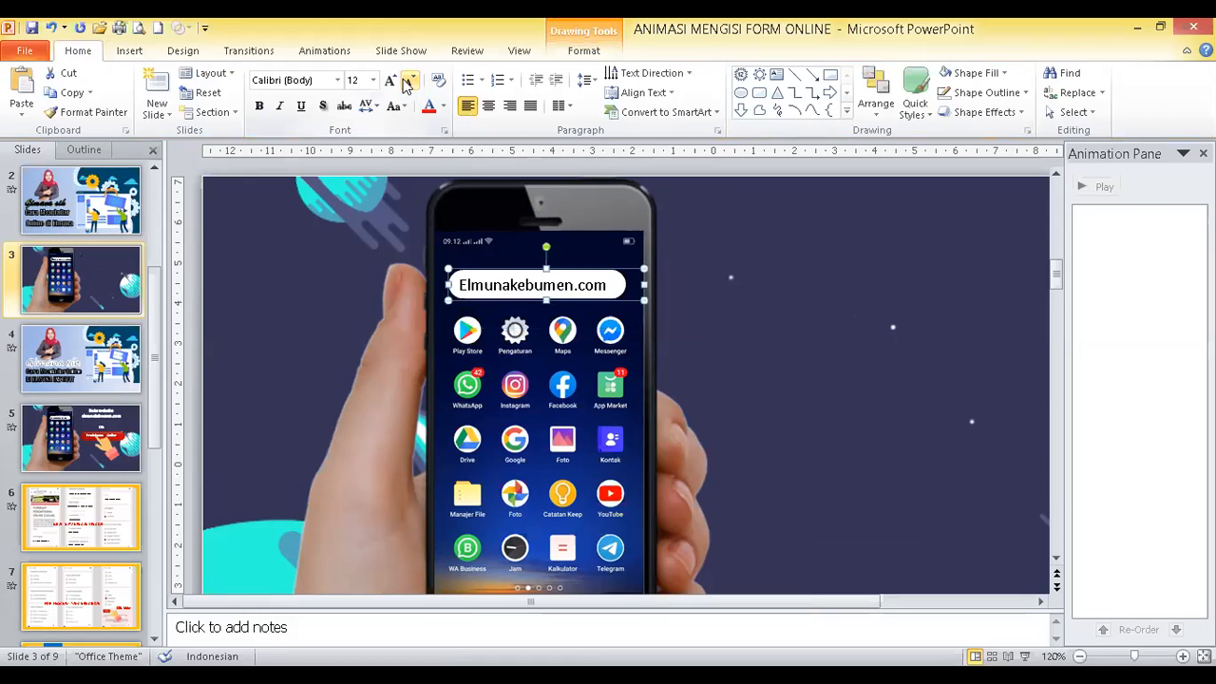
pyautogui.click(708, 314)
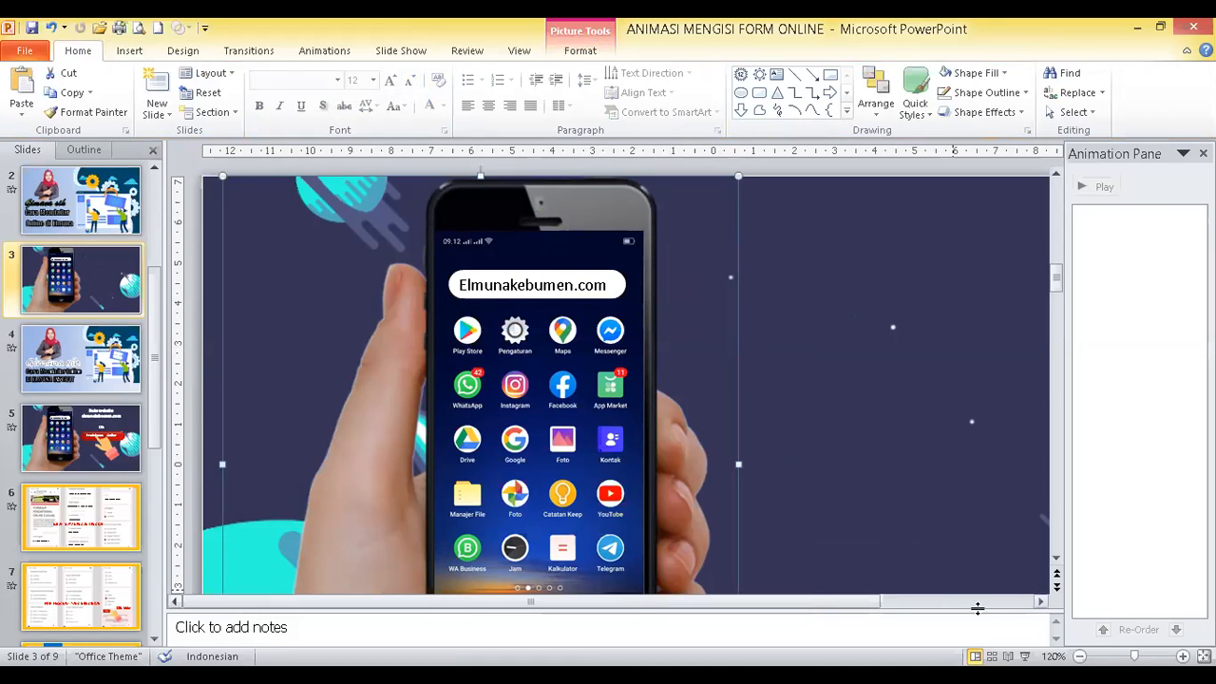
# Change the web address's first letter to lowercase so it reads elmunakebumen.com
pyautogui.click(1079, 656)
pyautogui.click(1080, 656)
pyautogui.click(1079, 656)
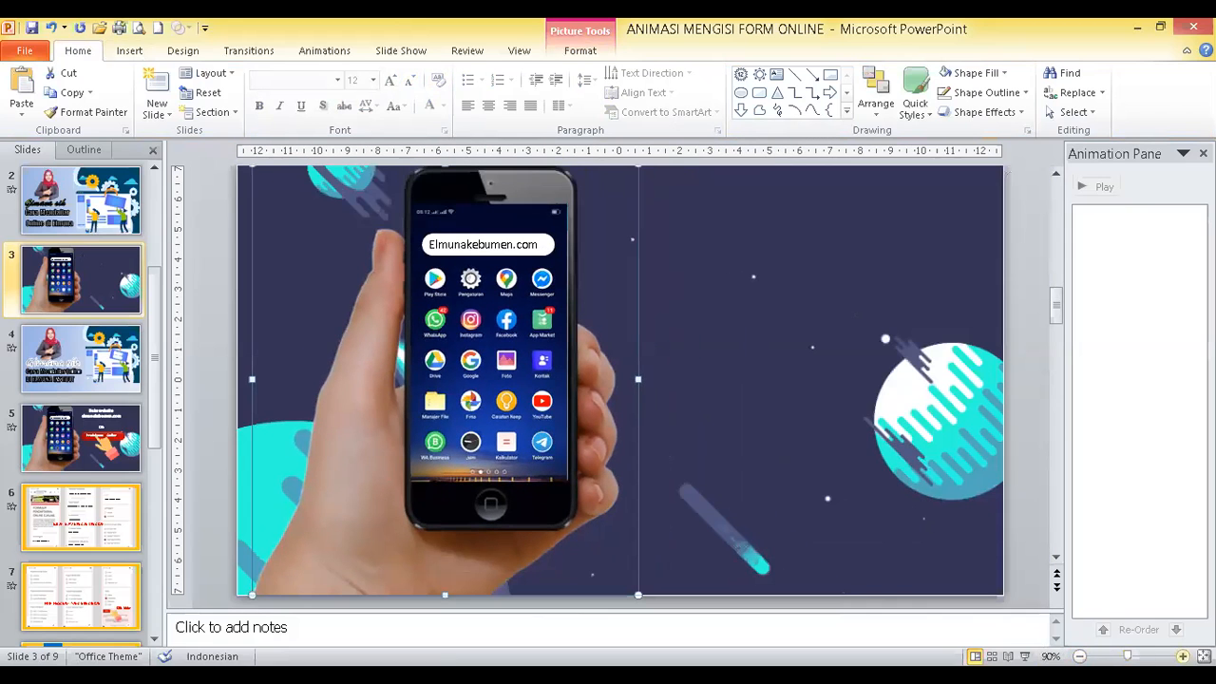
pyautogui.click(1183, 655)
pyautogui.click(1183, 656)
pyautogui.click(1183, 655)
pyautogui.click(1183, 656)
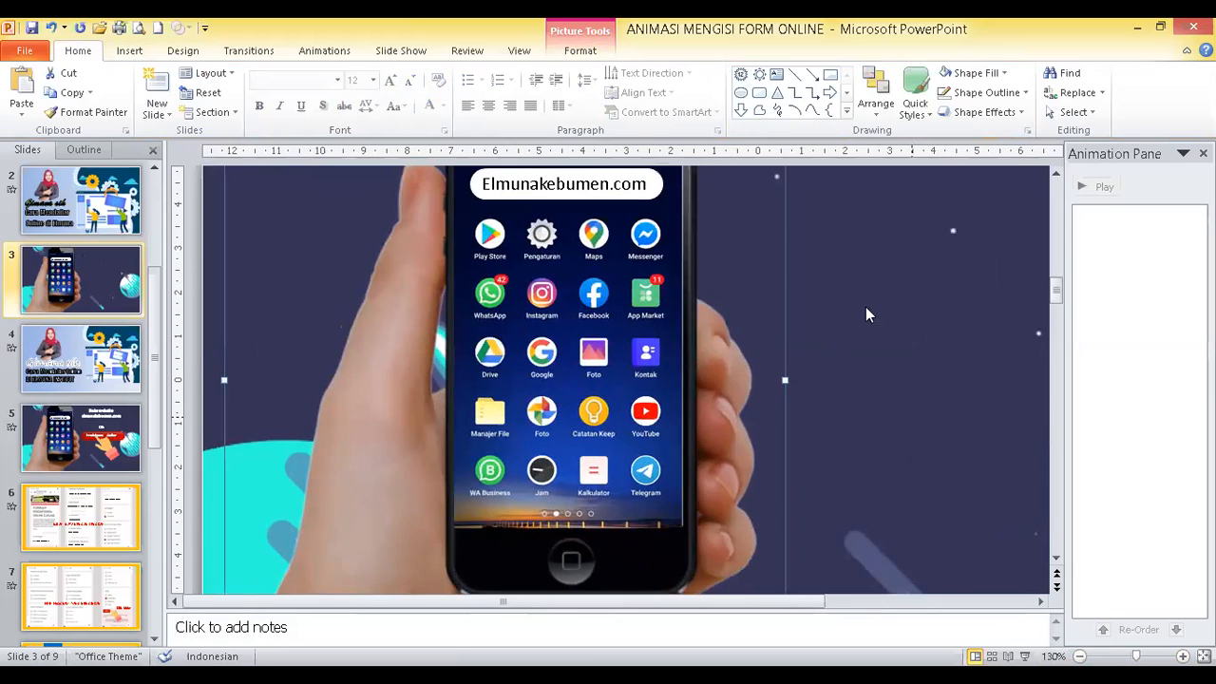
pyautogui.scroll(2, 909, 251)
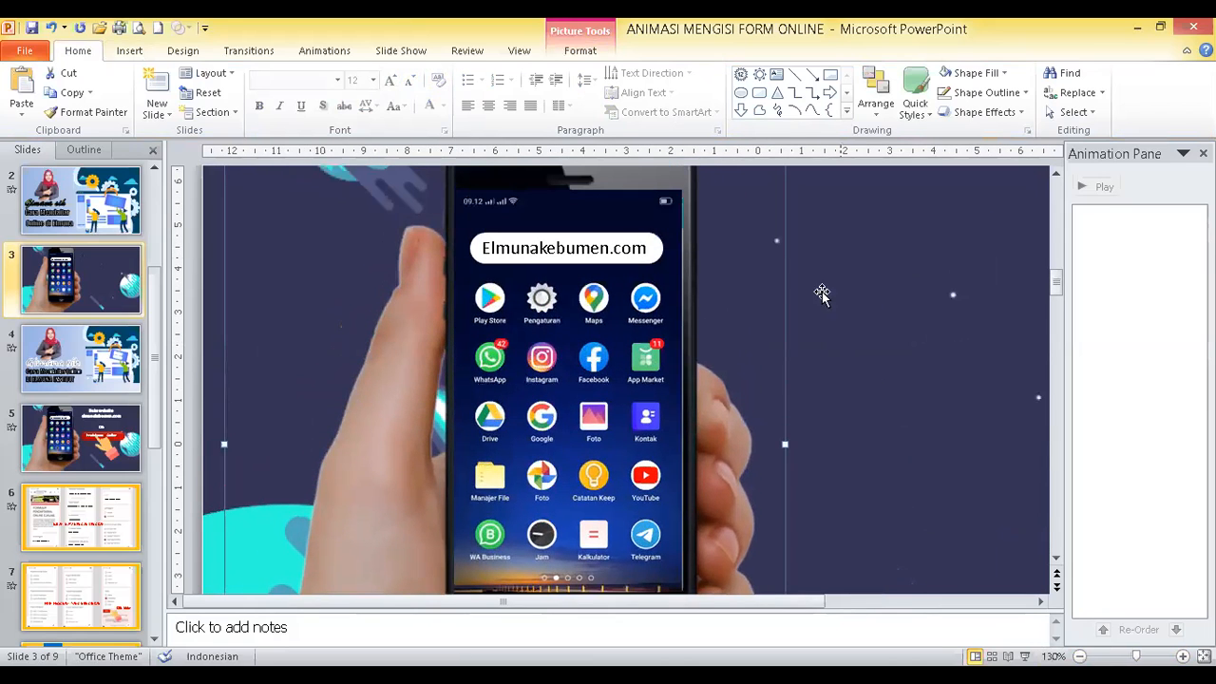
pyautogui.click(619, 248)
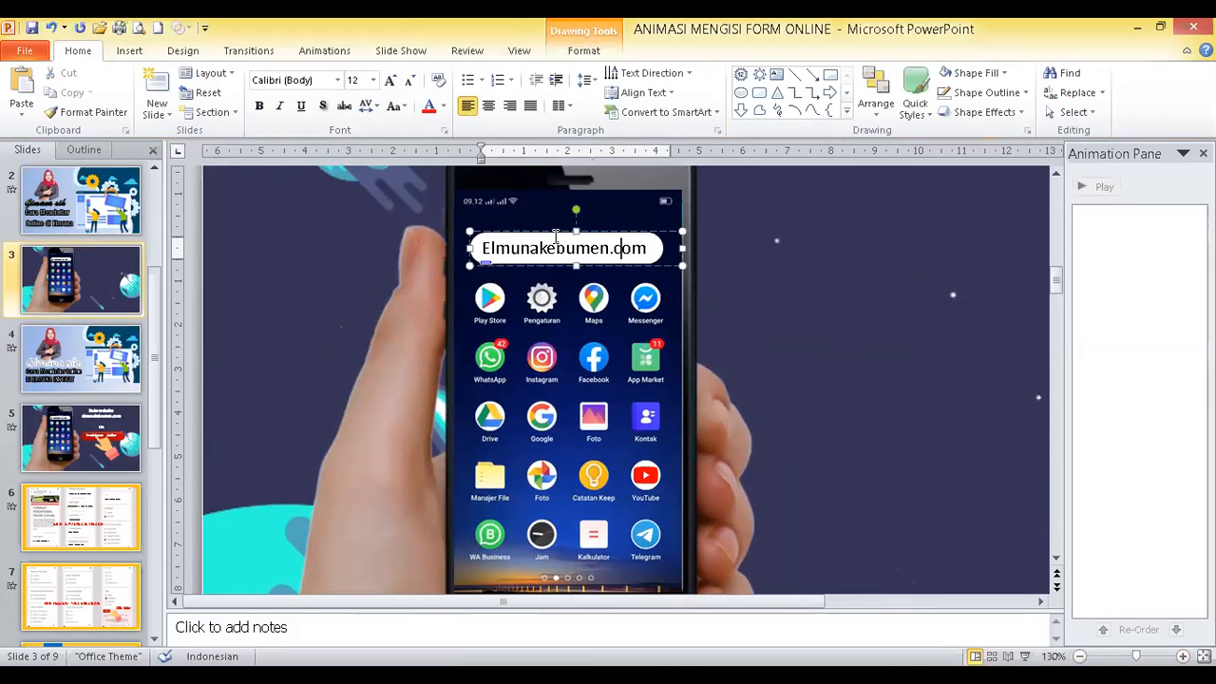
pyautogui.click(473, 251)
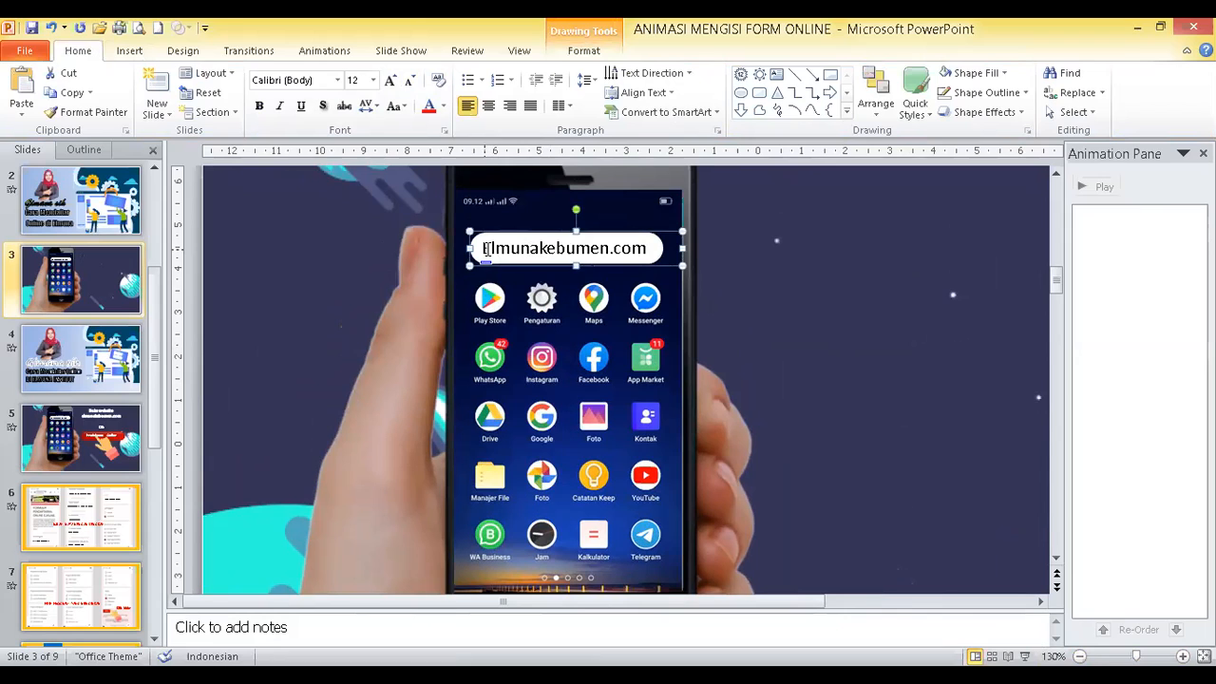
pyautogui.click(486, 248)
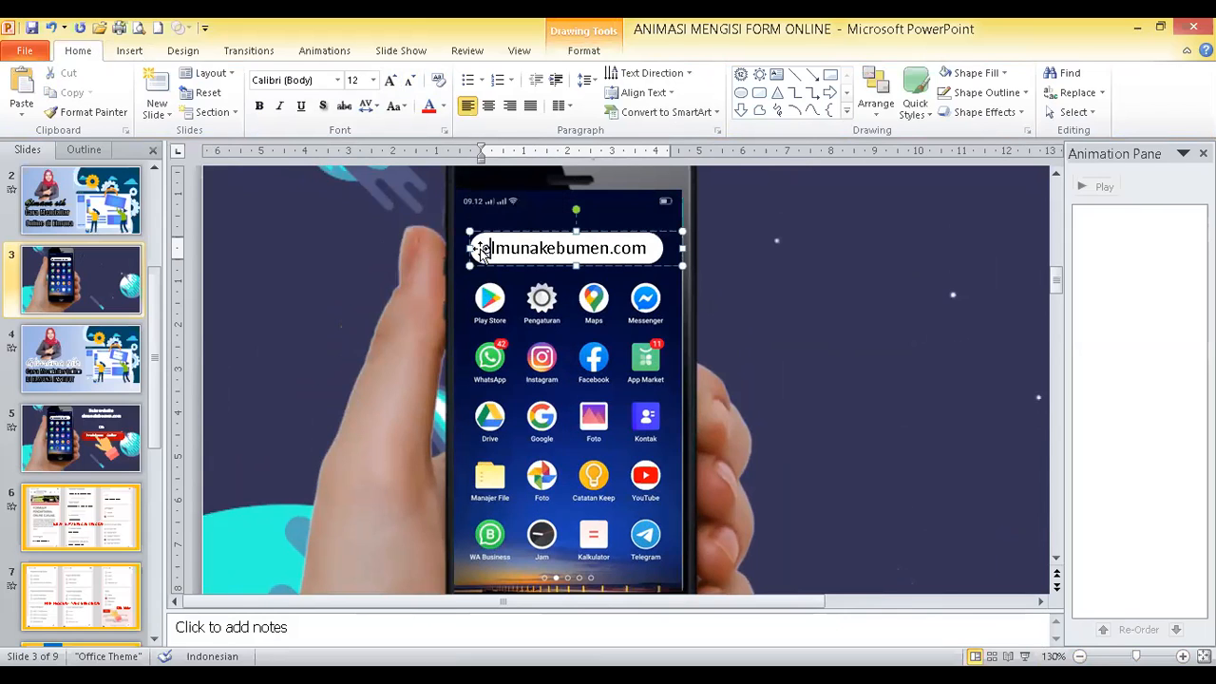
pyautogui.click(356, 252)
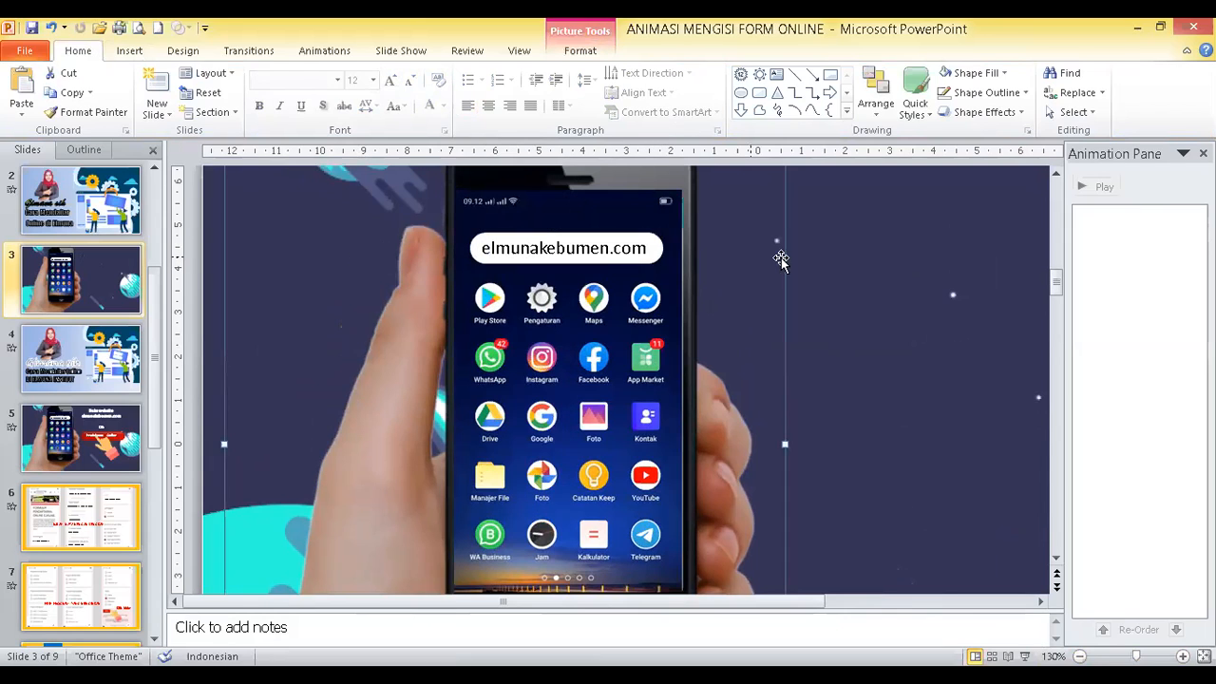
# Apply a Wipe animation From Left to the web address text box and set it to start With Previous
pyautogui.click(599, 249)
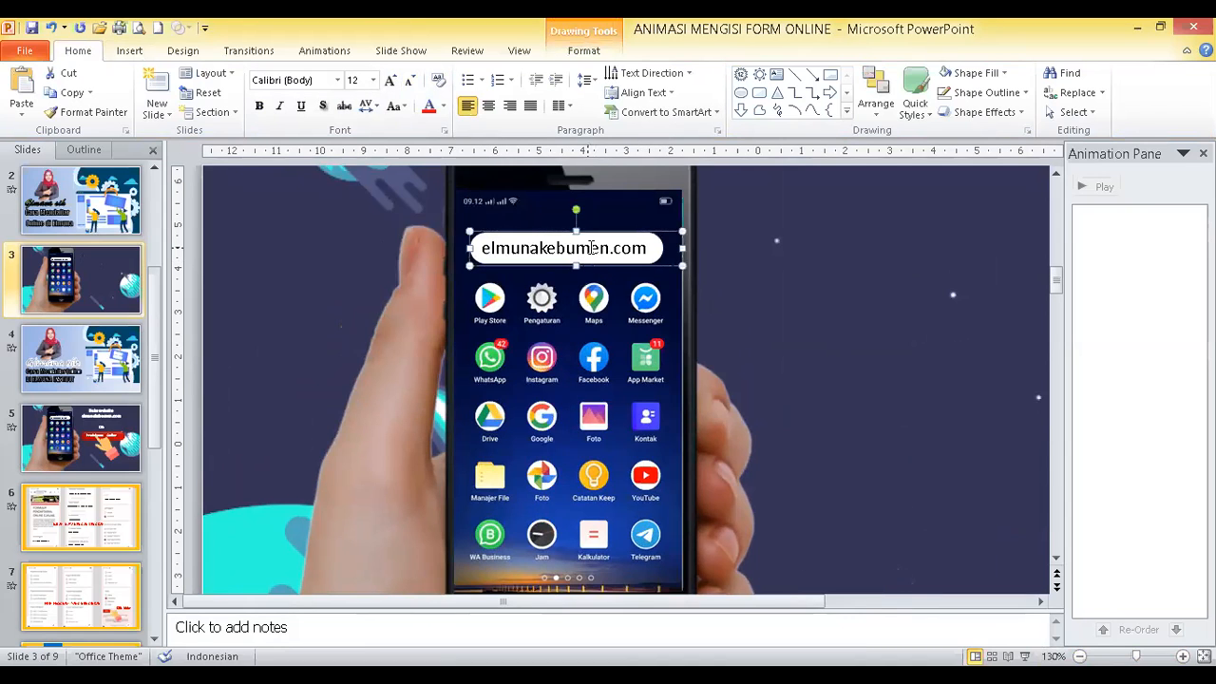
pyautogui.click(330, 54)
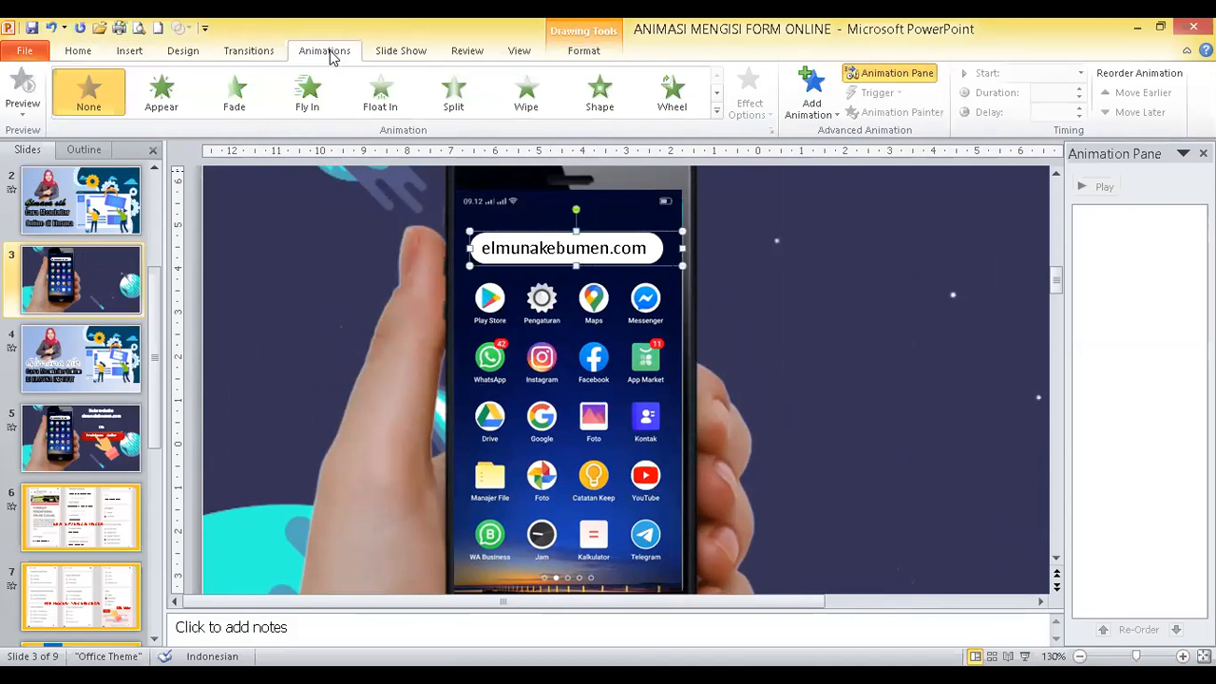
pyautogui.click(532, 100)
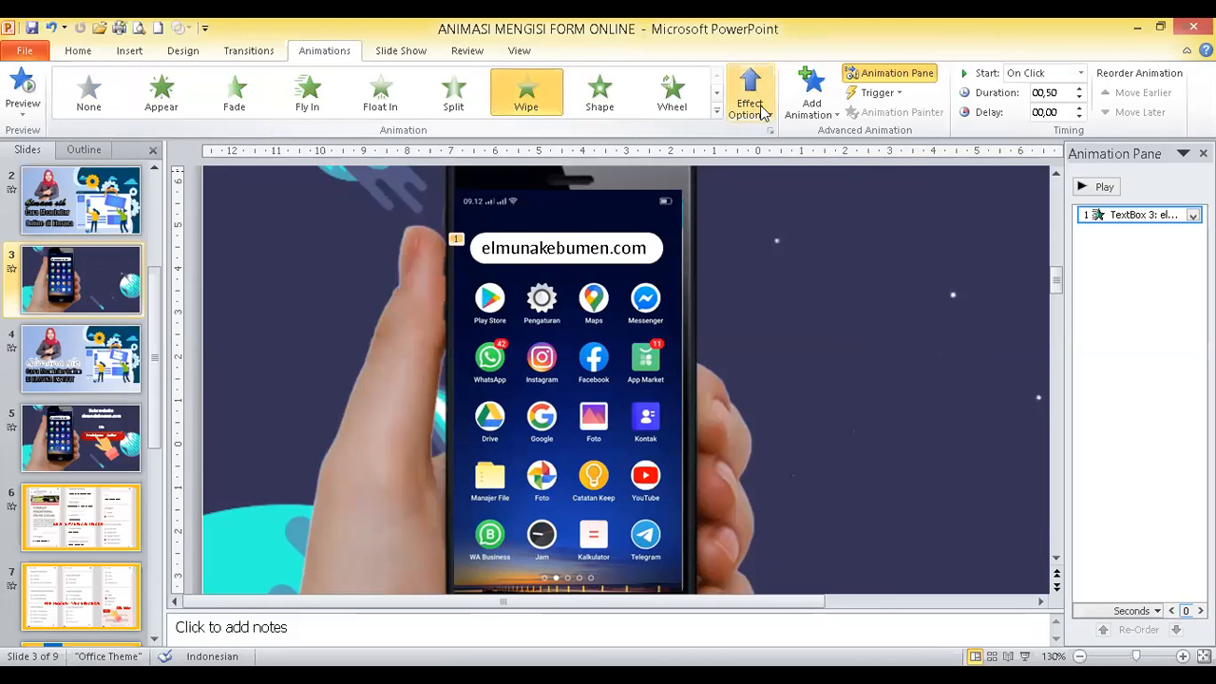
pyautogui.click(756, 112)
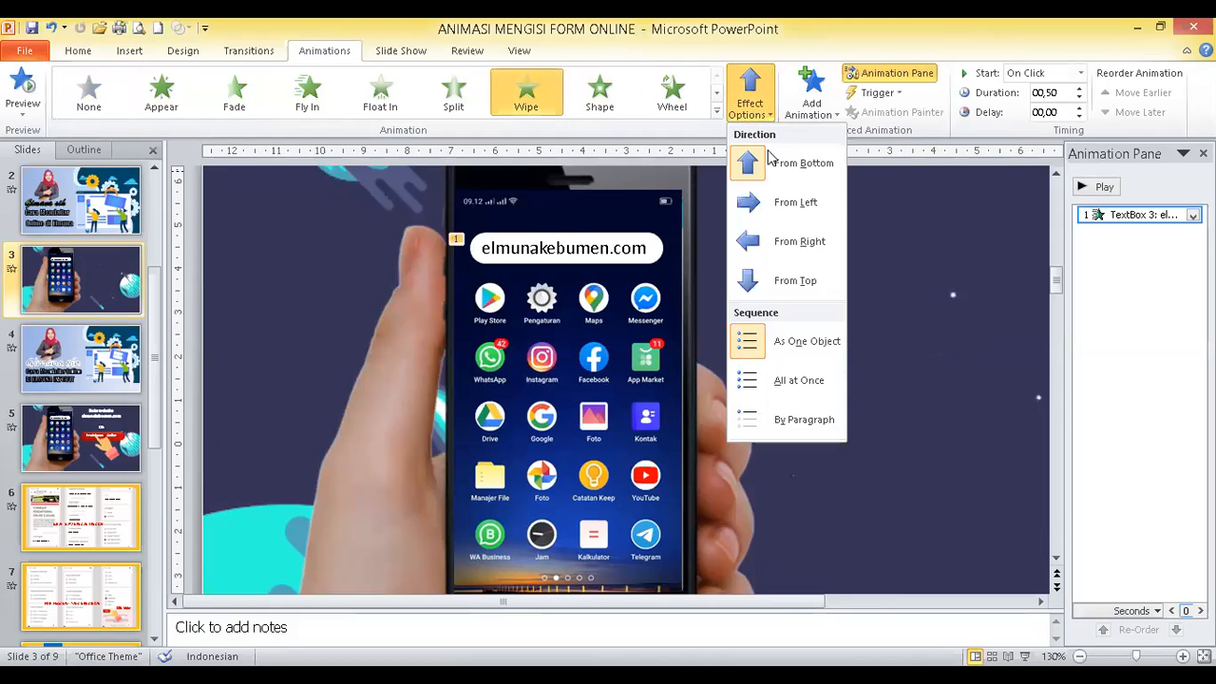
pyautogui.click(777, 206)
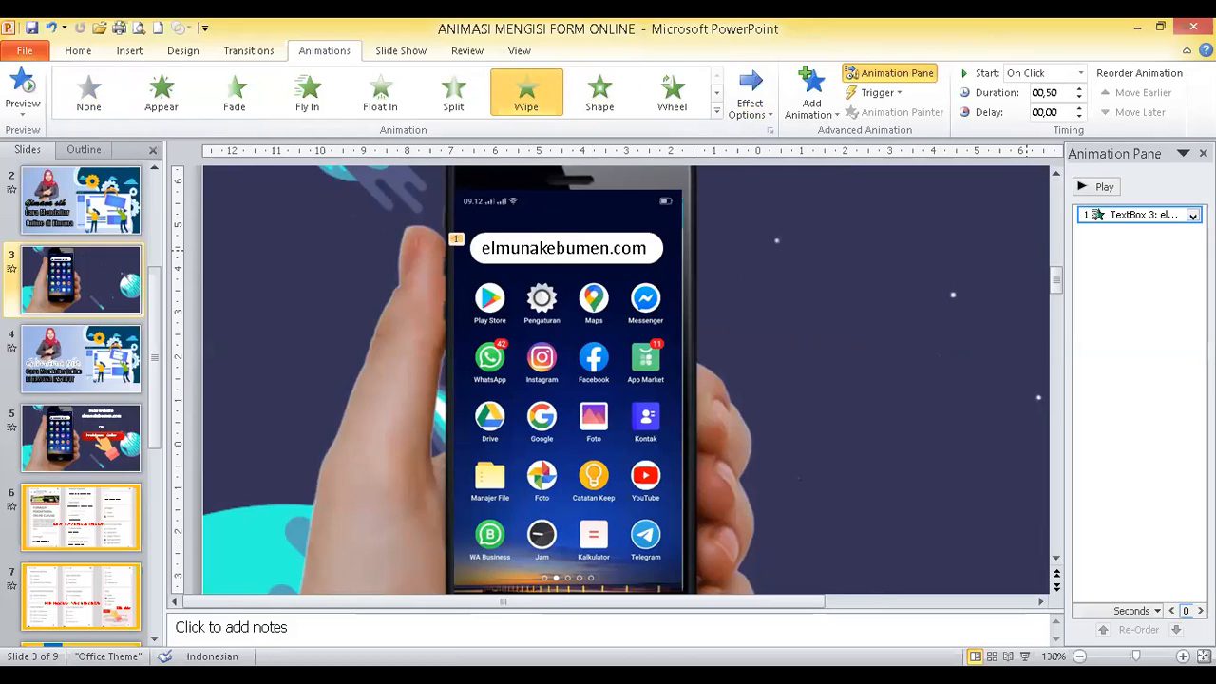
pyautogui.click(1193, 215)
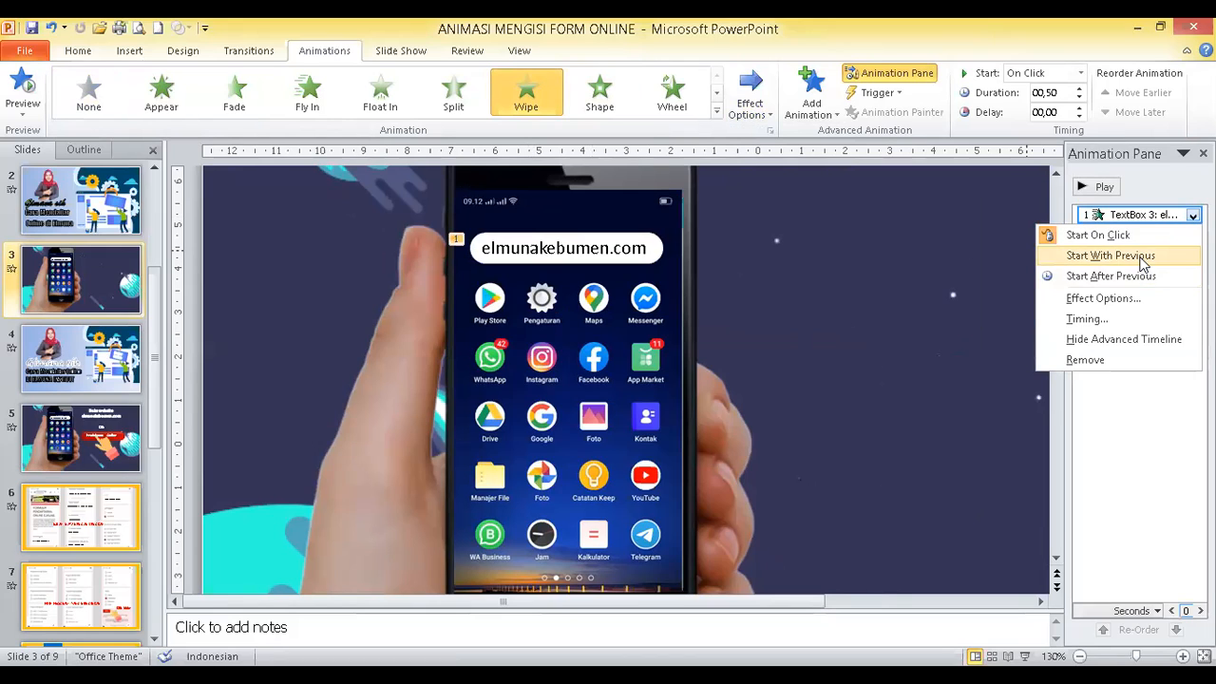
pyautogui.click(1111, 255)
# Set the web address Wipe animation's duration to 5 seconds (Very Slow)
pyautogui.click(1192, 215)
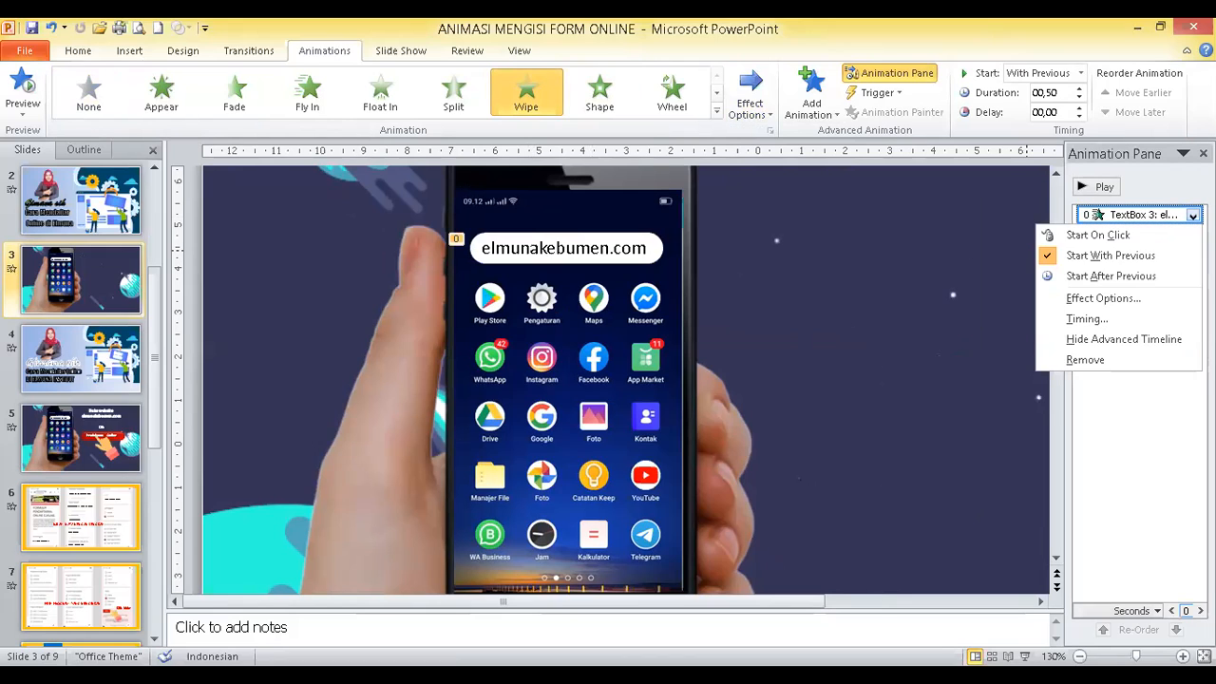
pyautogui.click(1121, 299)
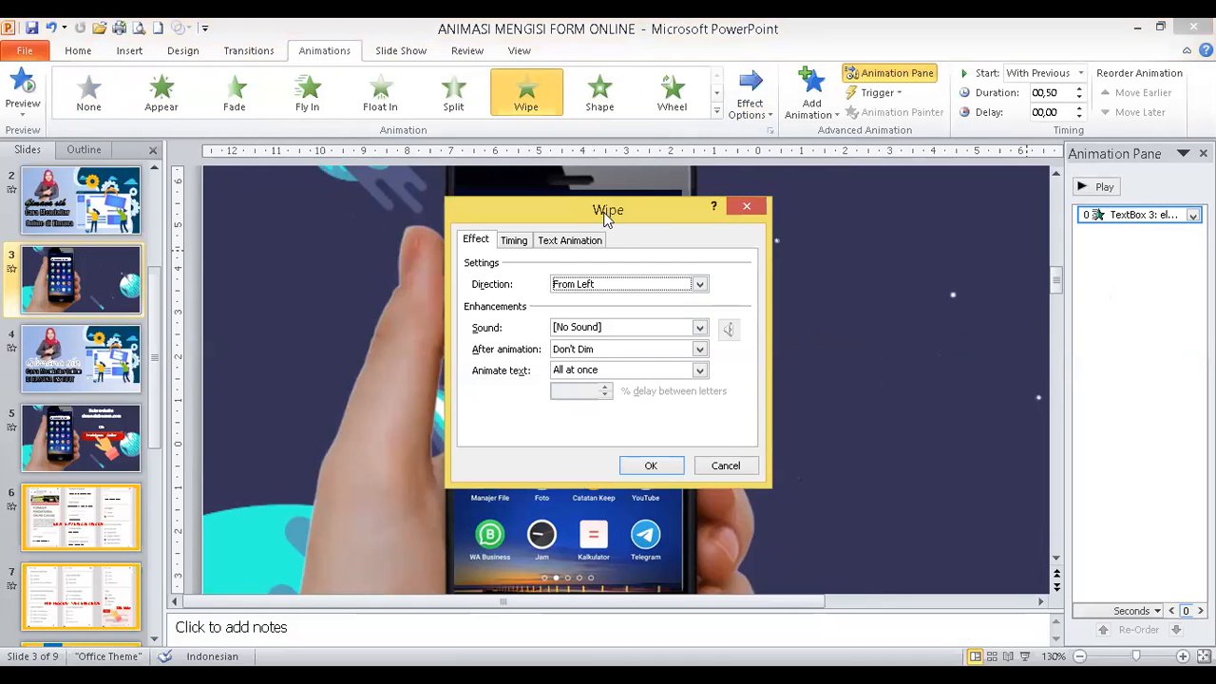
pyautogui.moveTo(606, 218); pyautogui.dragTo(878, 211)
pyautogui.click(785, 234)
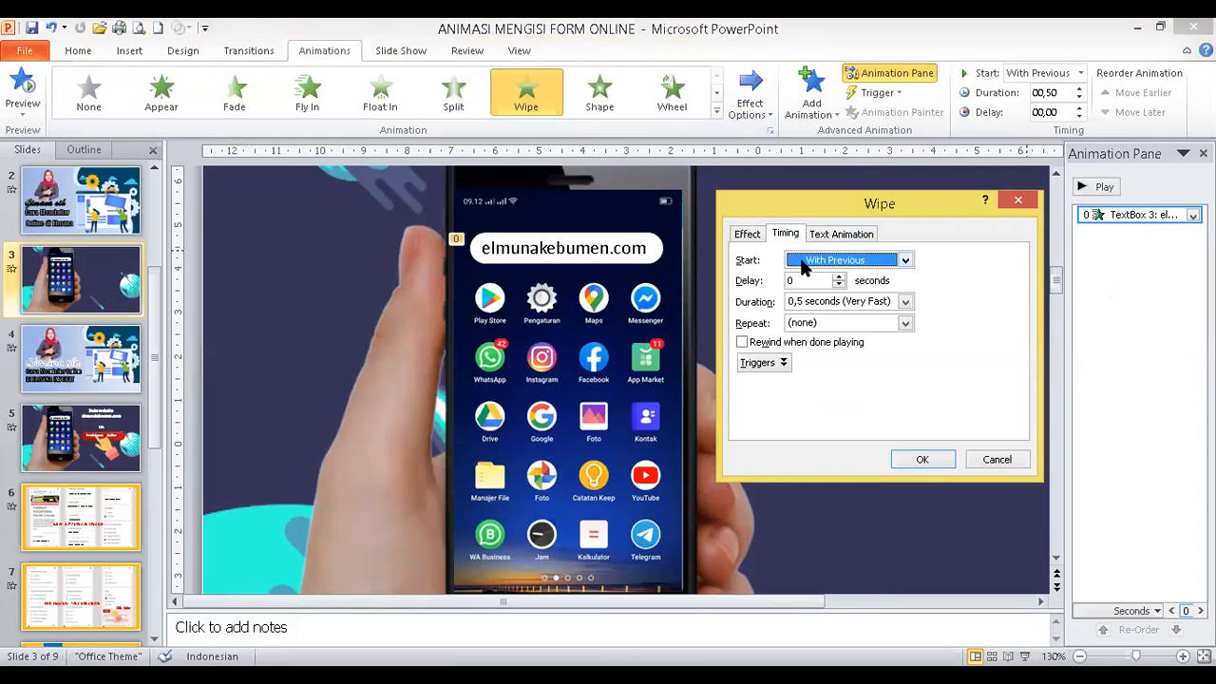
pyautogui.click(906, 301)
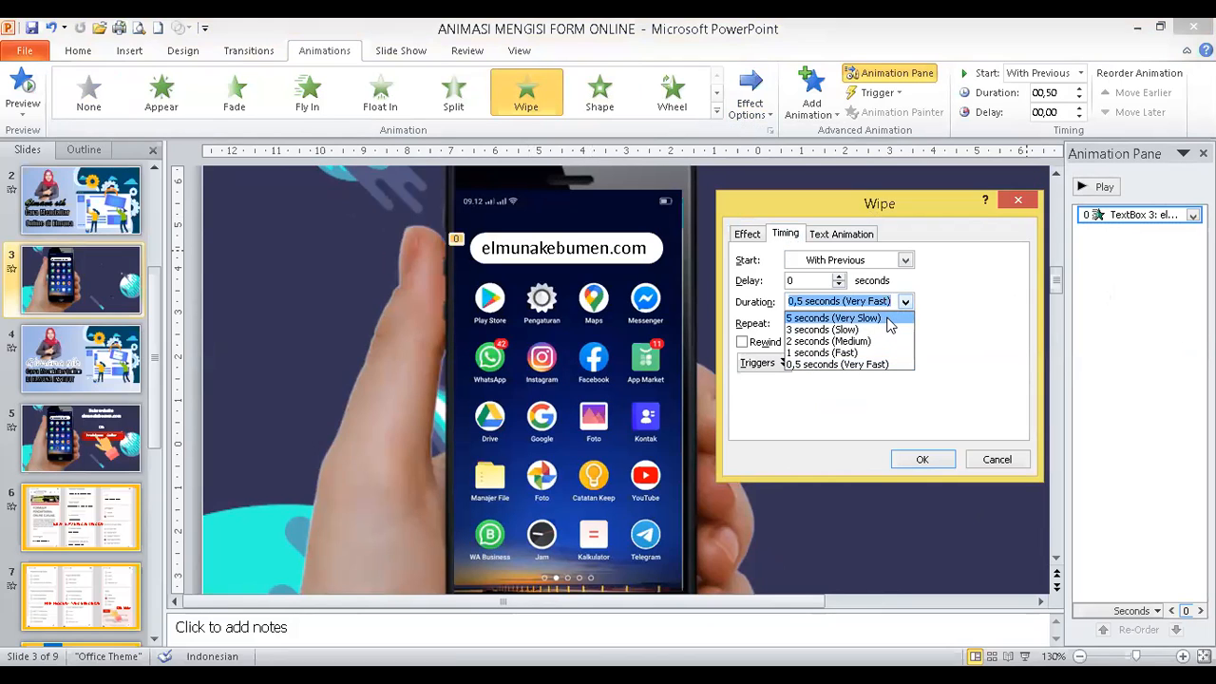
pyautogui.click(891, 319)
pyautogui.click(912, 465)
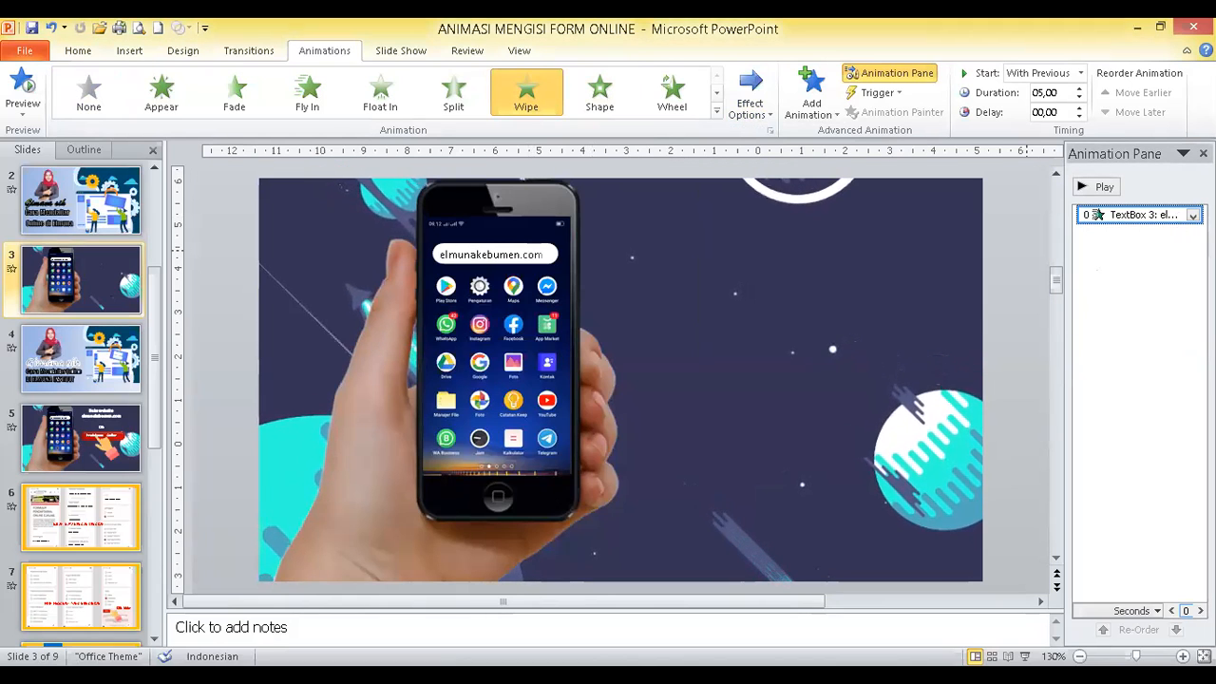
# Set the web address Wipe animation's duration to 3 seconds (Slow)
pyautogui.rightClick(1097, 215)
pyautogui.click(1093, 296)
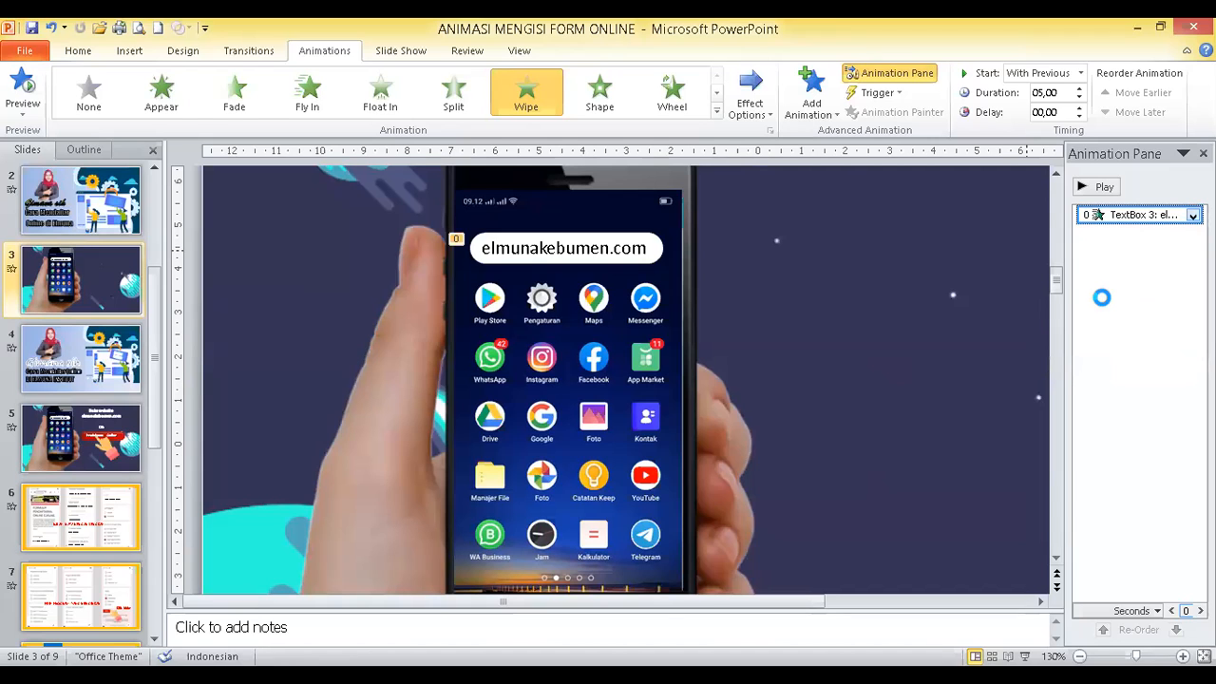
pyautogui.click(785, 234)
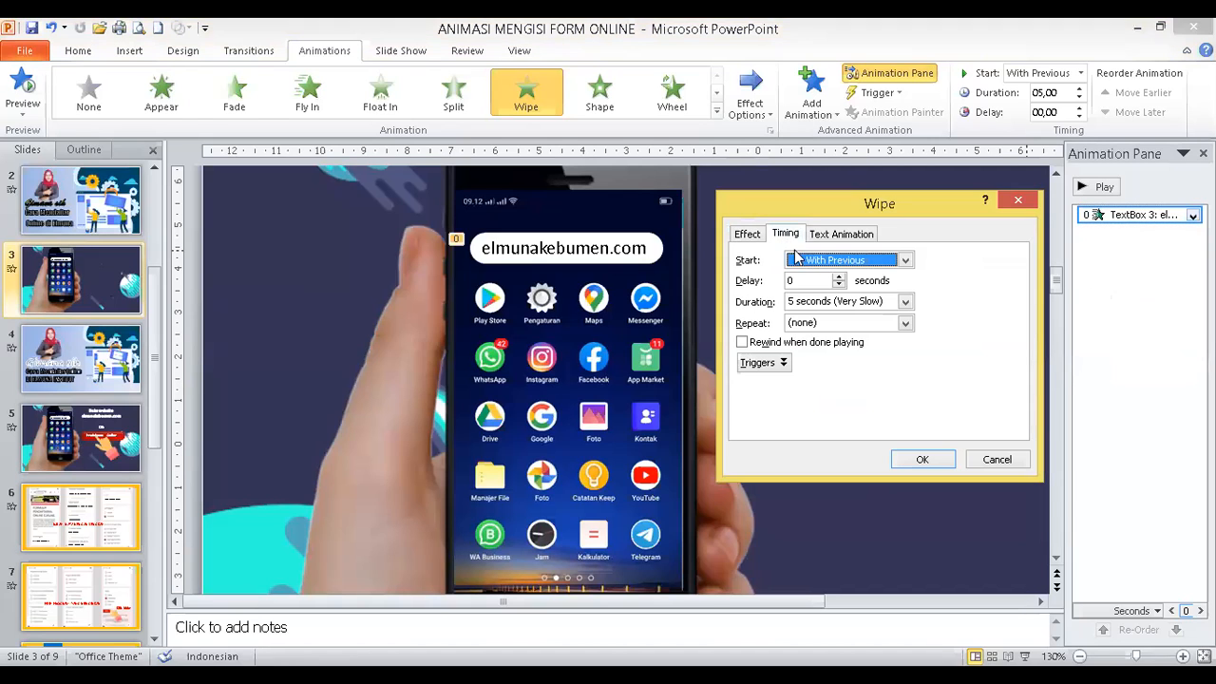
pyautogui.click(904, 303)
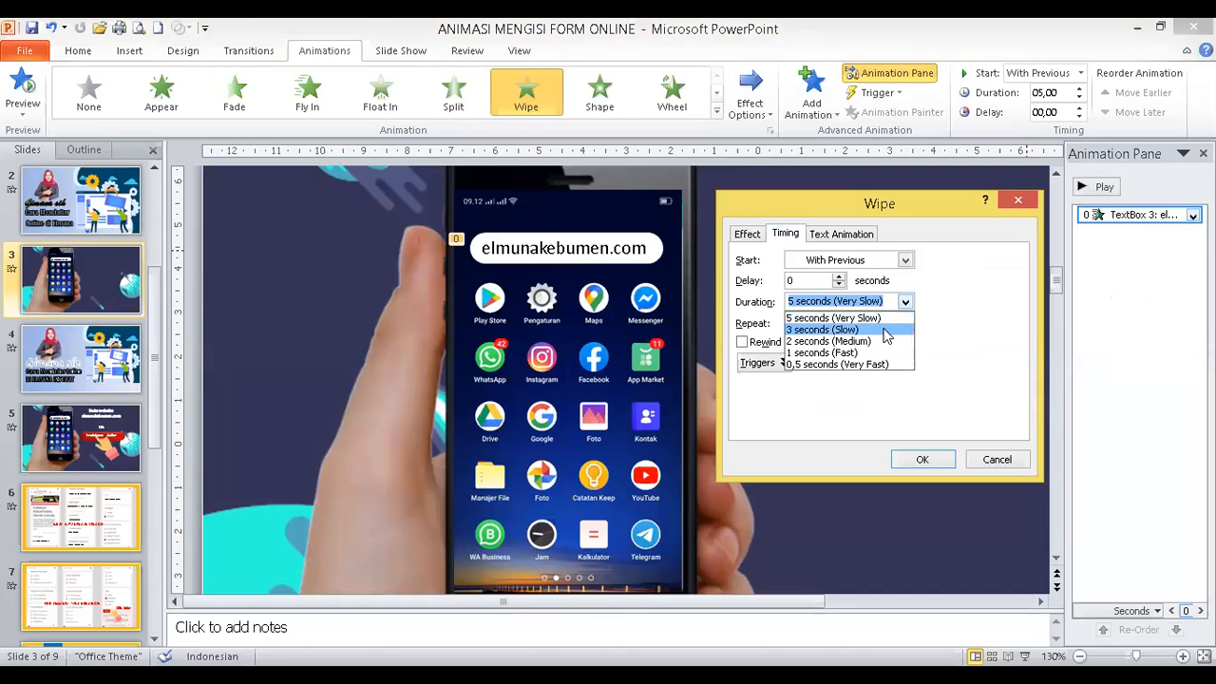
pyautogui.click(884, 330)
pyautogui.click(921, 460)
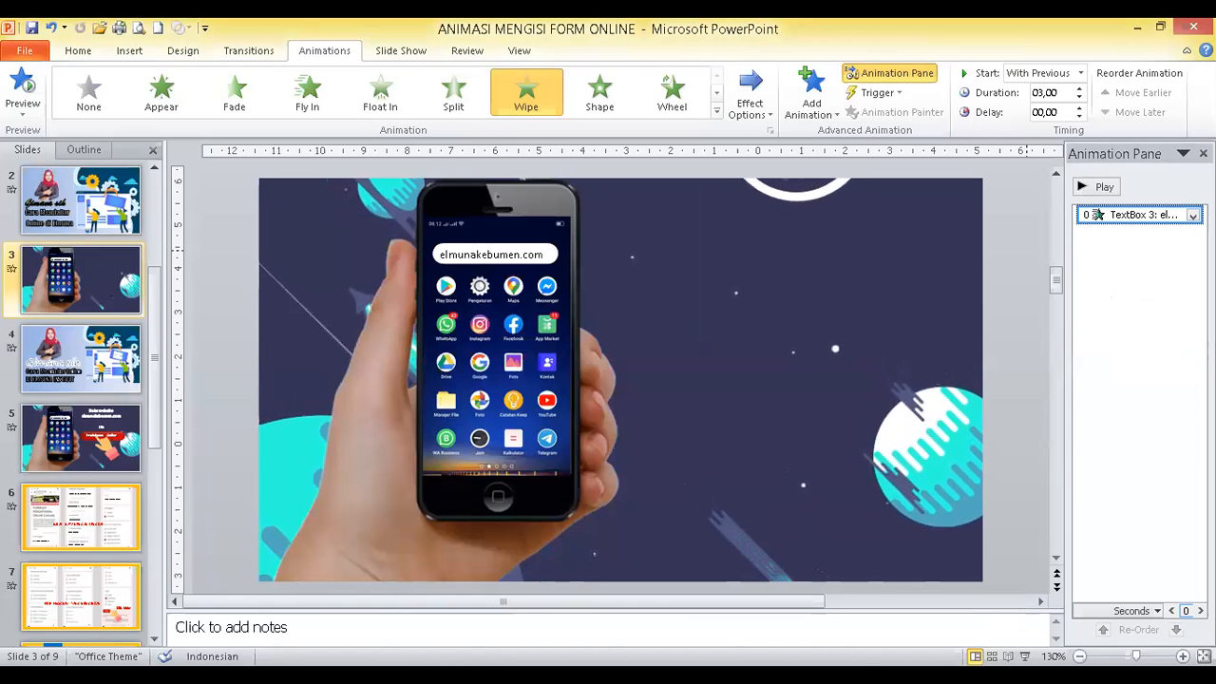
# Draw an empty text box in the area beside the phone on slide 3 and consult slide 5 for reference
pyautogui.click(1080, 656)
pyautogui.click(1080, 656)
pyautogui.click(1080, 655)
pyautogui.click(1080, 656)
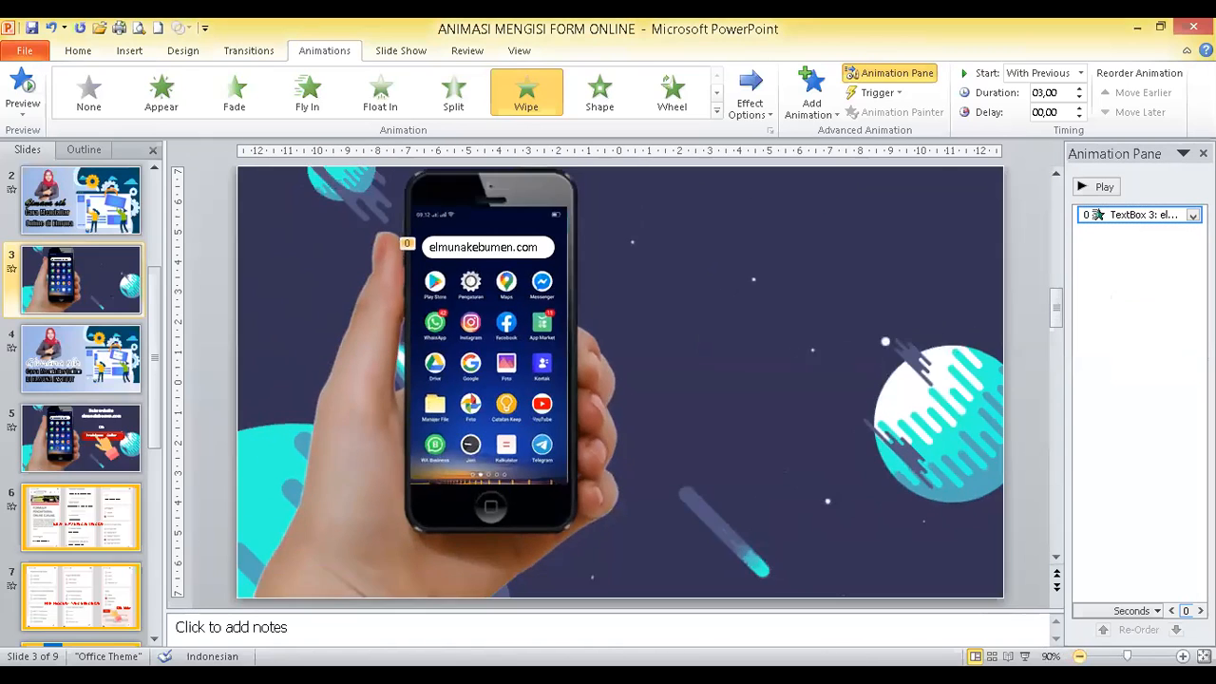
pyautogui.click(1079, 656)
pyautogui.click(1080, 656)
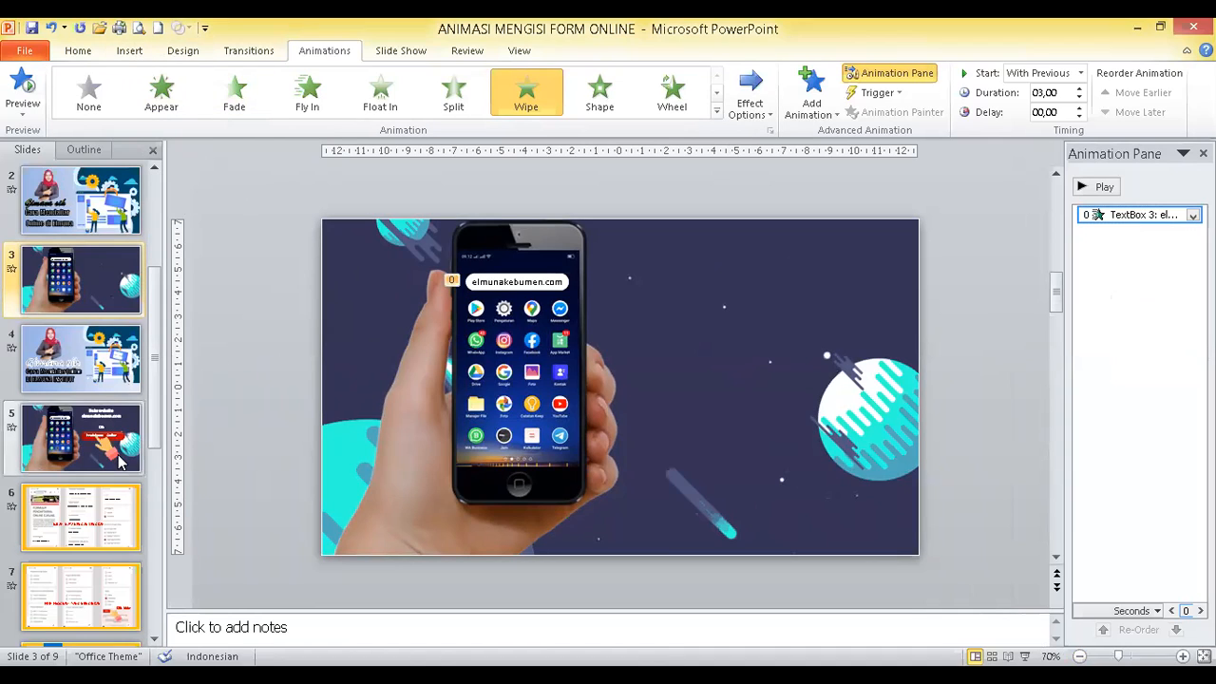
pyautogui.click(125, 55)
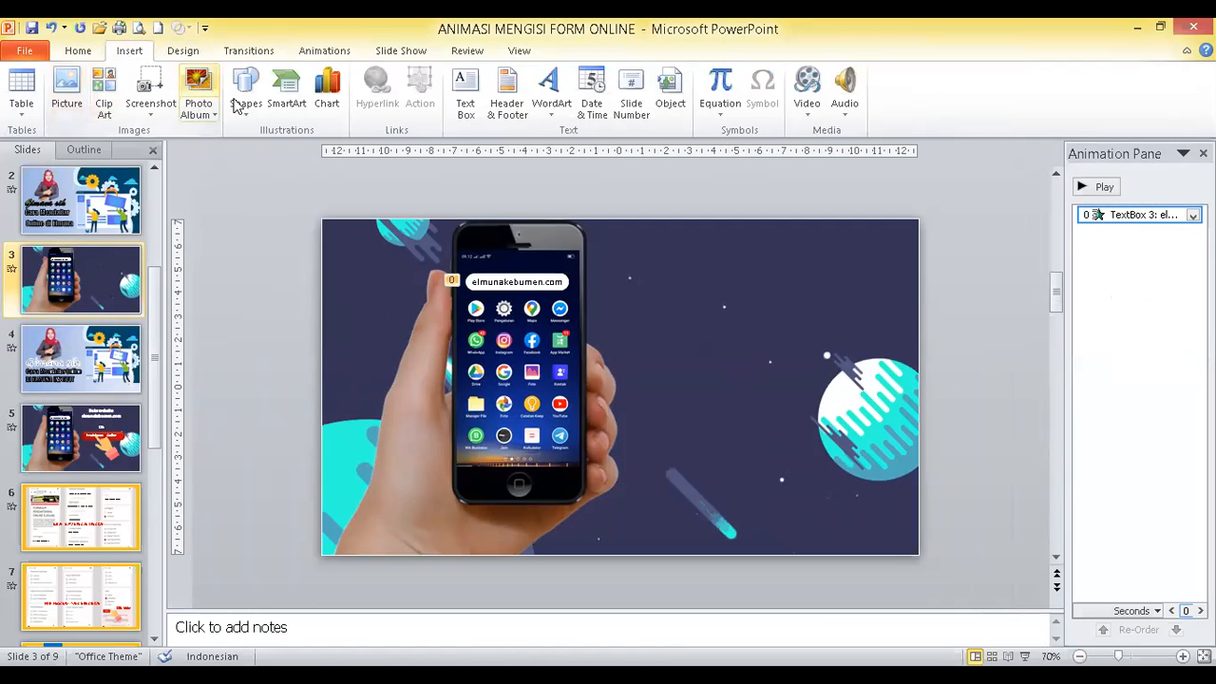
pyautogui.click(243, 100)
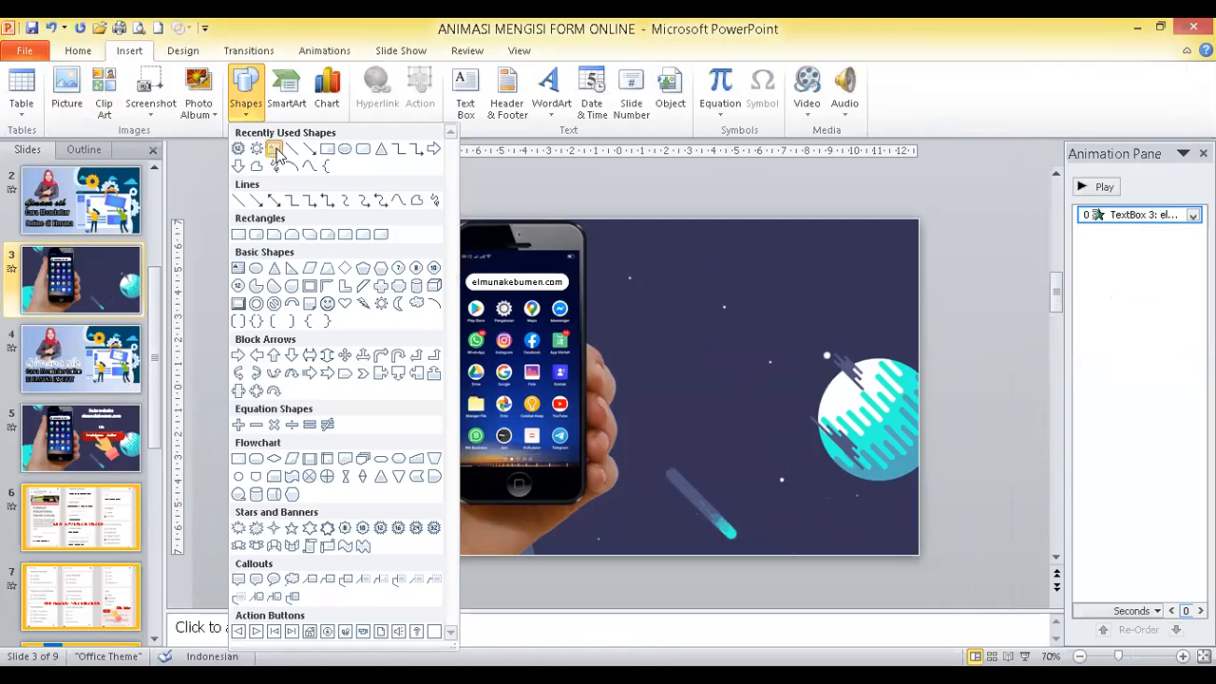
pyautogui.click(274, 151)
pyautogui.moveTo(636, 248); pyautogui.dragTo(827, 297)
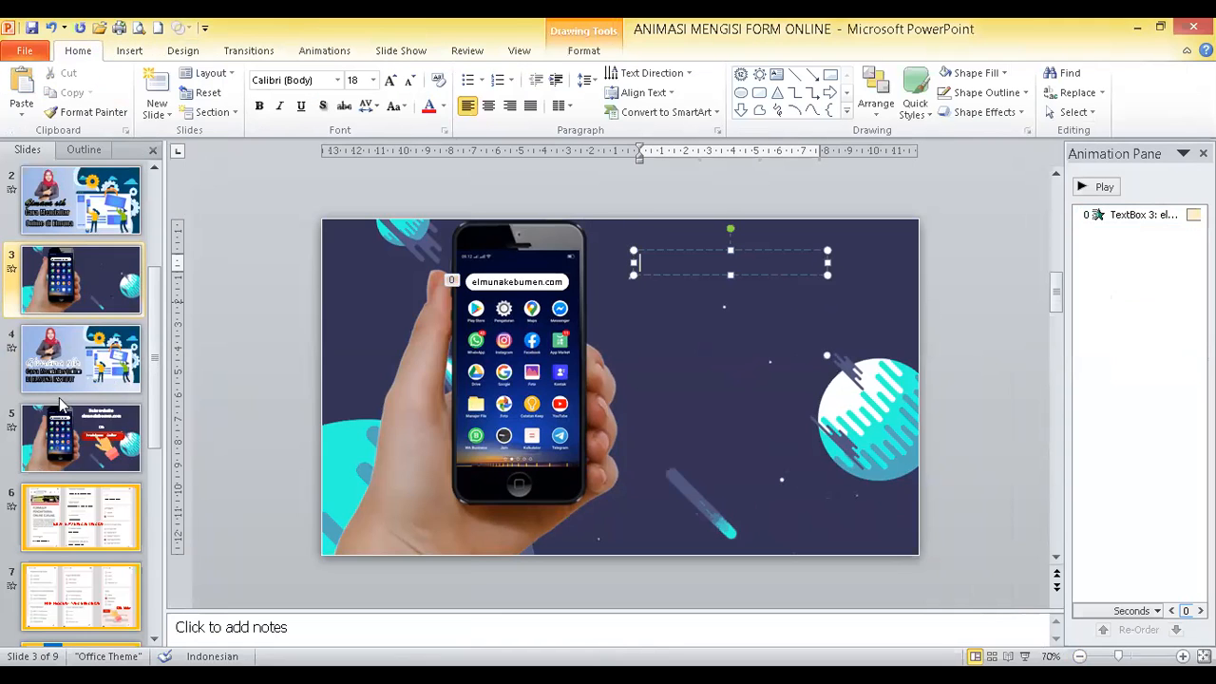
pyautogui.click(65, 440)
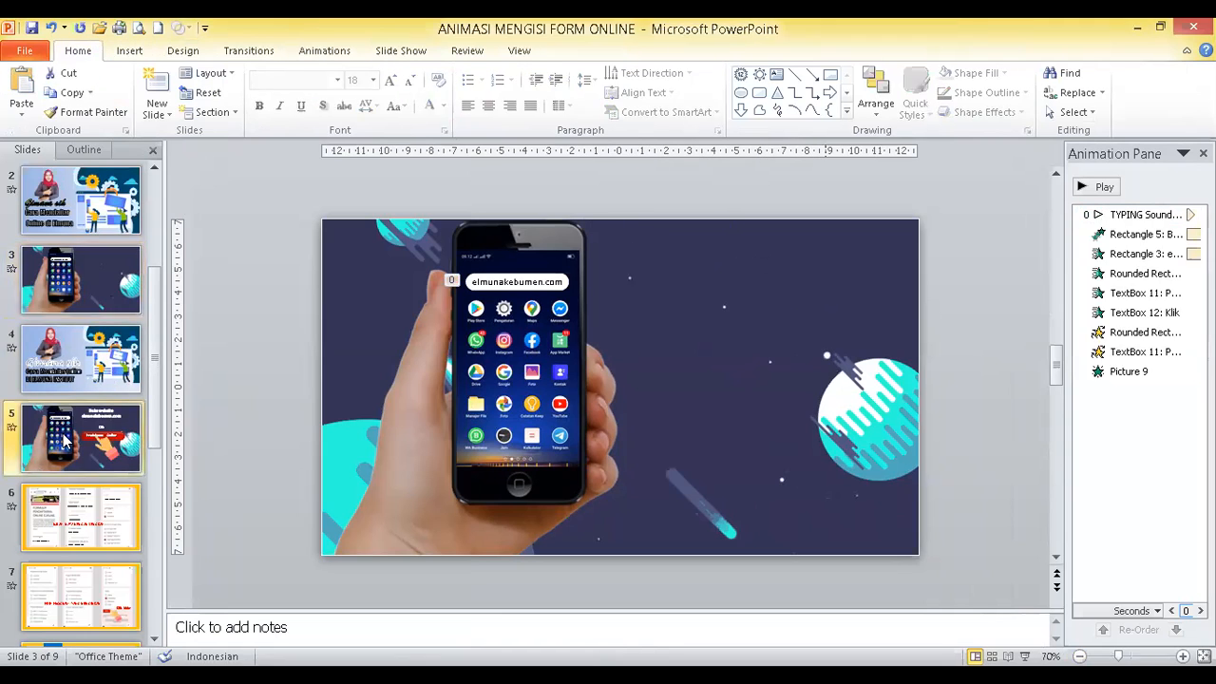
pyautogui.click(114, 294)
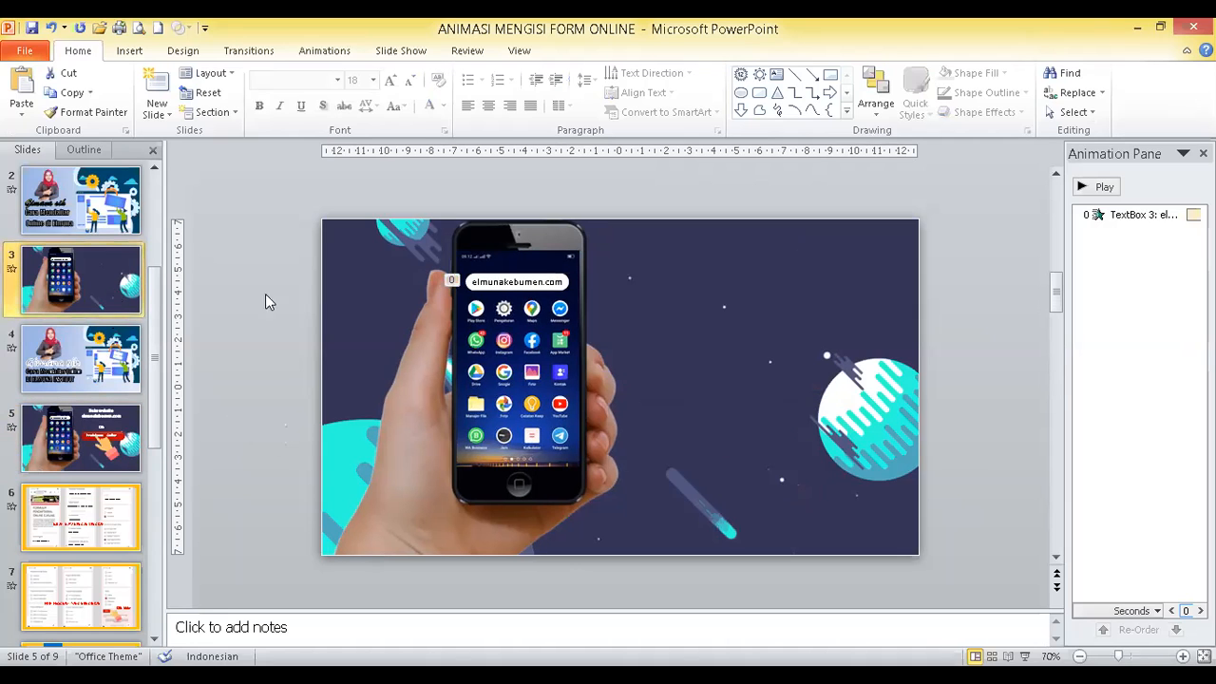
pyautogui.click(130, 50)
pyautogui.click(68, 86)
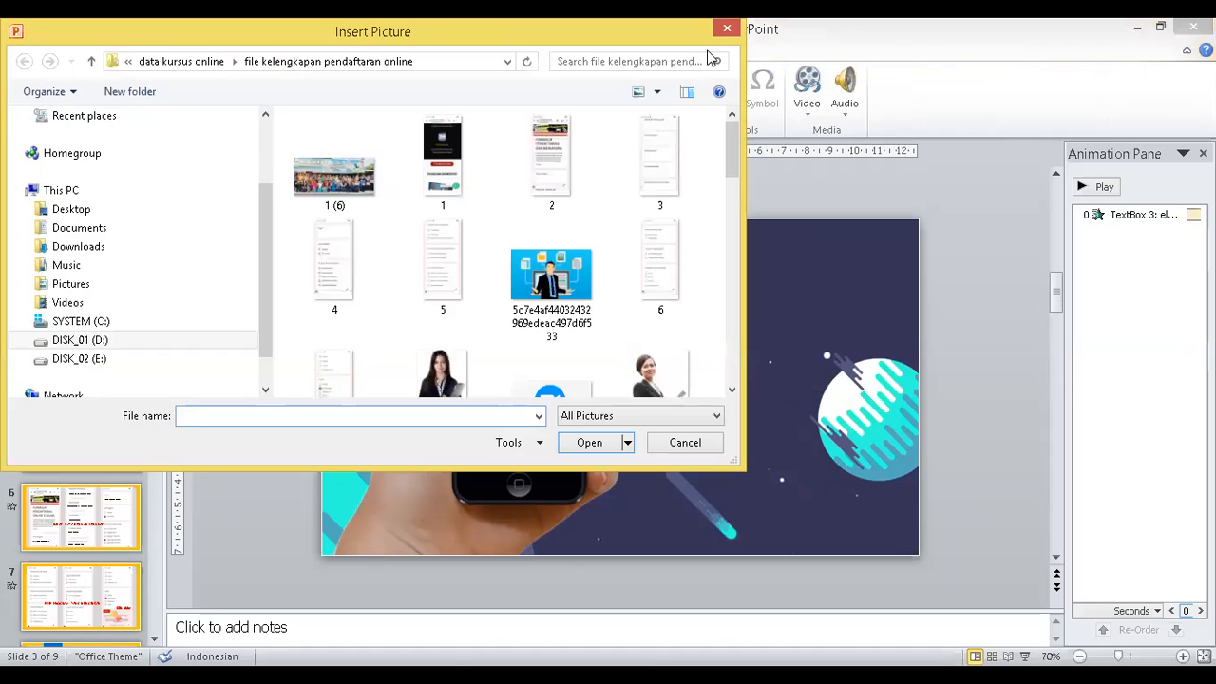
pyautogui.click(726, 27)
# Draw a text box beside the phone on slide 3 and enter "Buka website" and "Elmunakebumen.com" on two lines
pyautogui.click(246, 95)
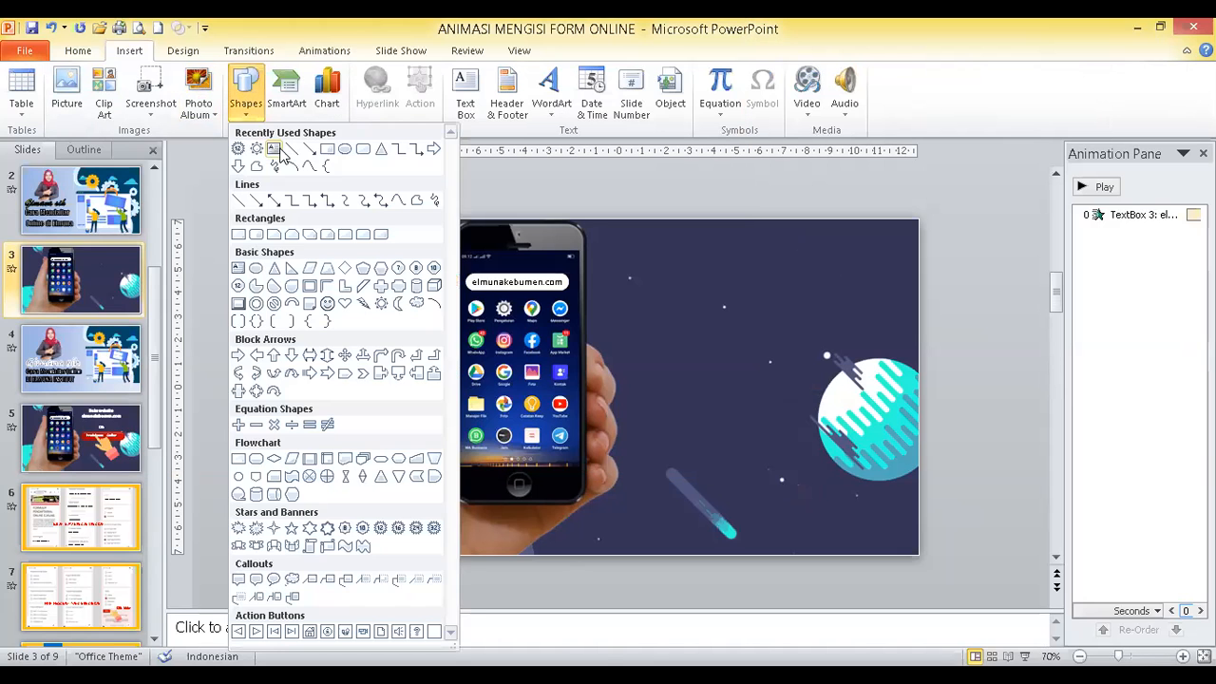
pyautogui.click(272, 150)
pyautogui.moveTo(631, 250); pyautogui.dragTo(801, 306)
pyautogui.write('bu')
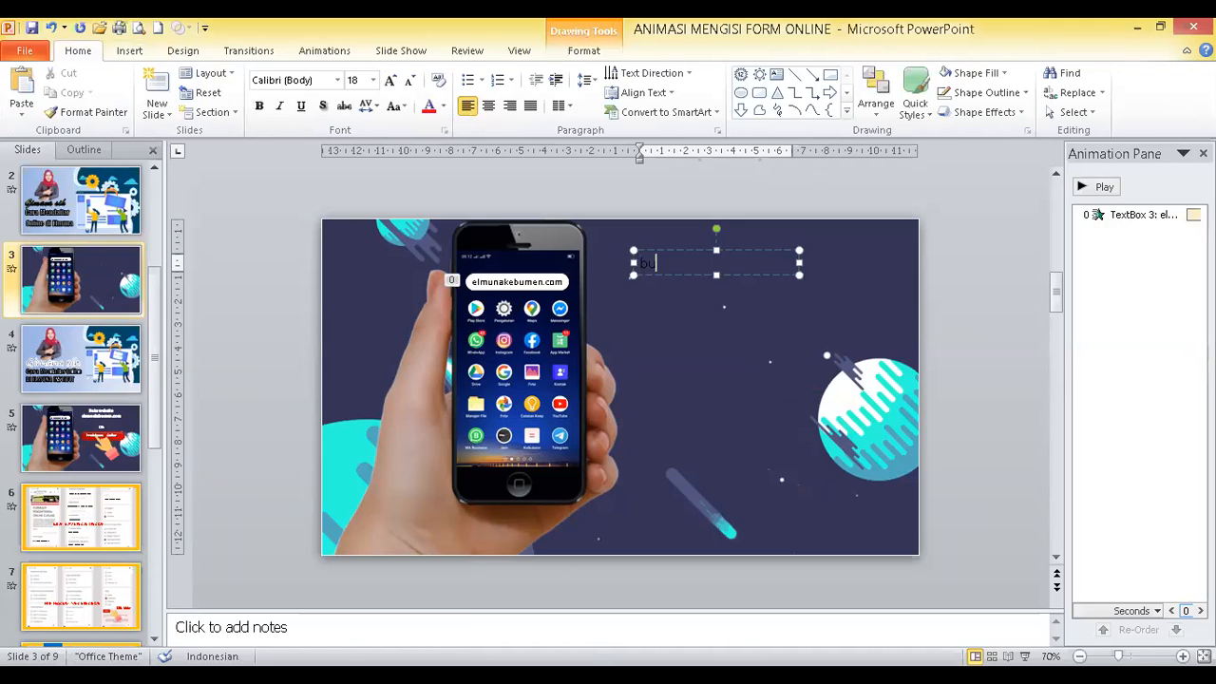
pyautogui.write('ka website')
pyautogui.press('Return')
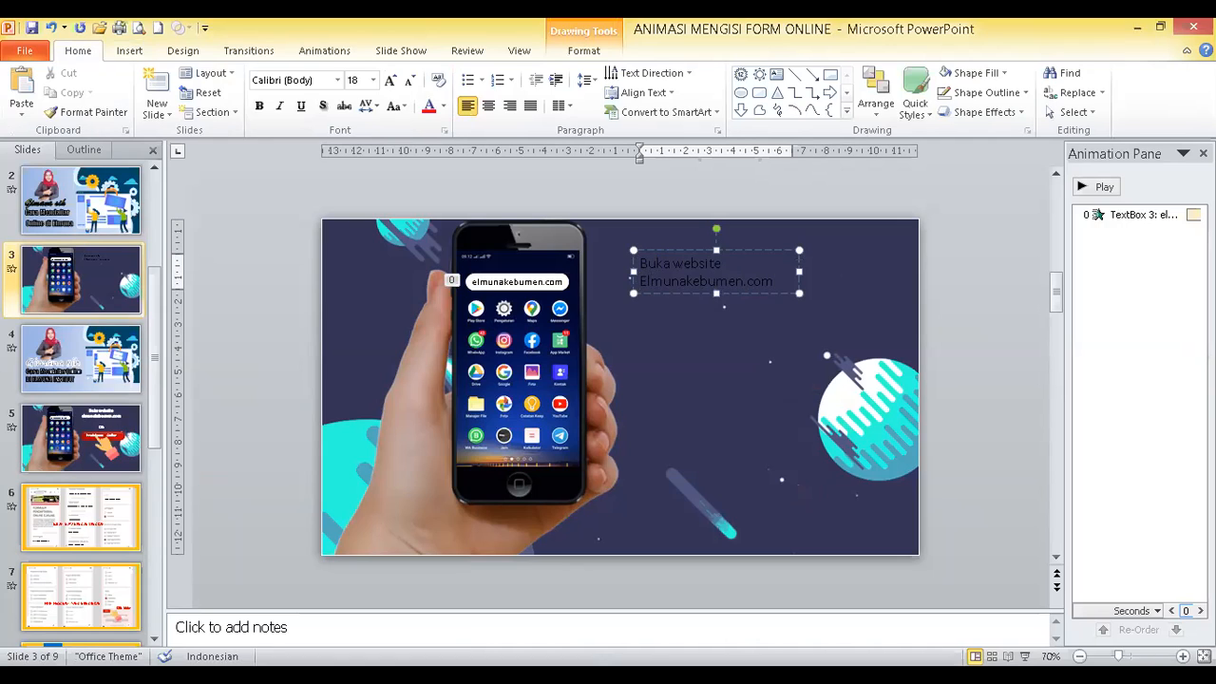
# Centre the "Buka website Elmunakebumen.com" text and apply the solid white WordArt style to it
pyautogui.click(745, 250)
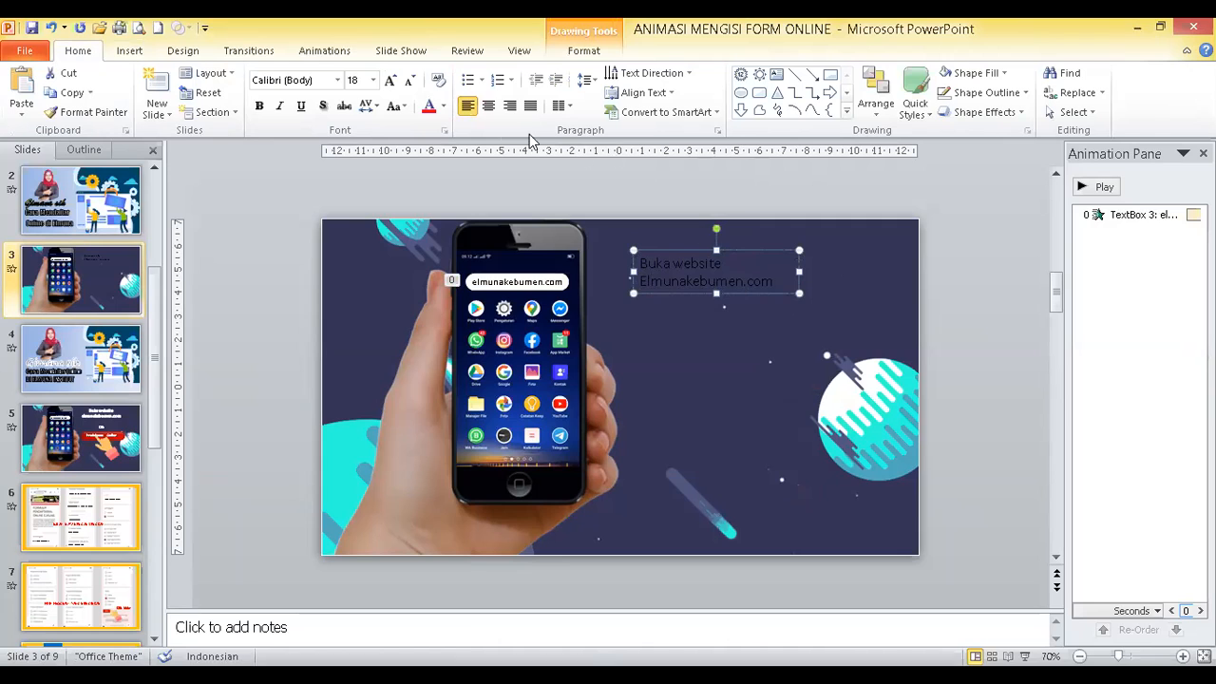
pyautogui.click(488, 105)
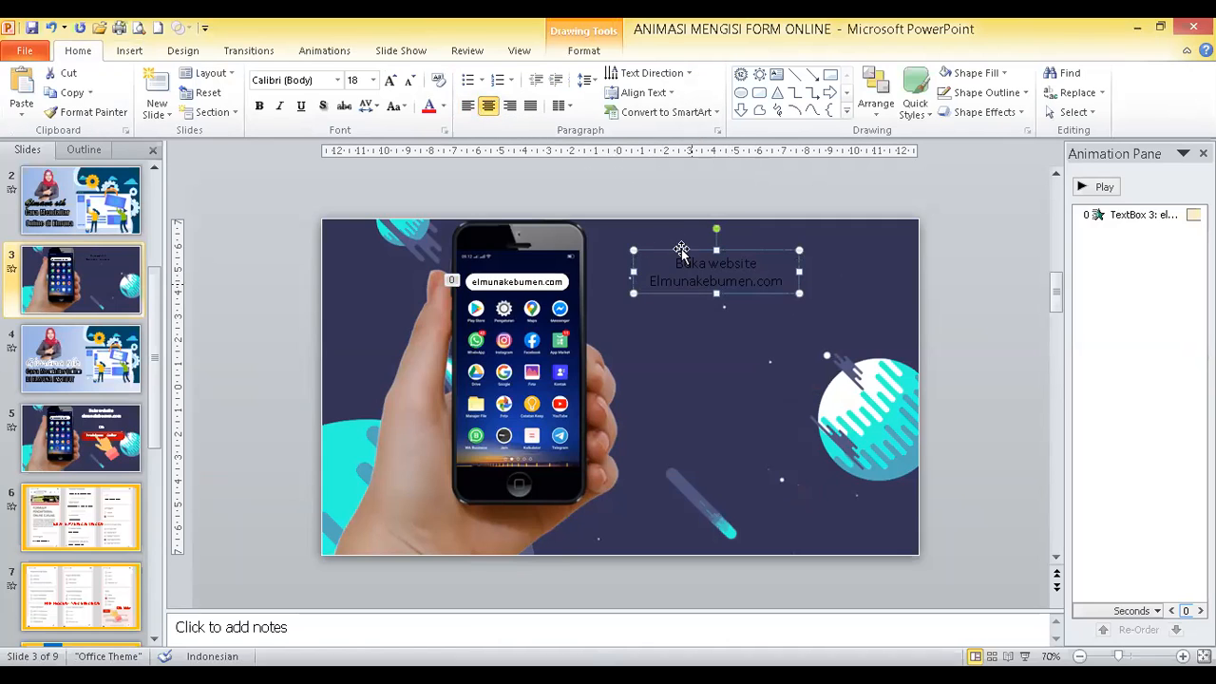
pyautogui.click(584, 51)
pyautogui.click(823, 93)
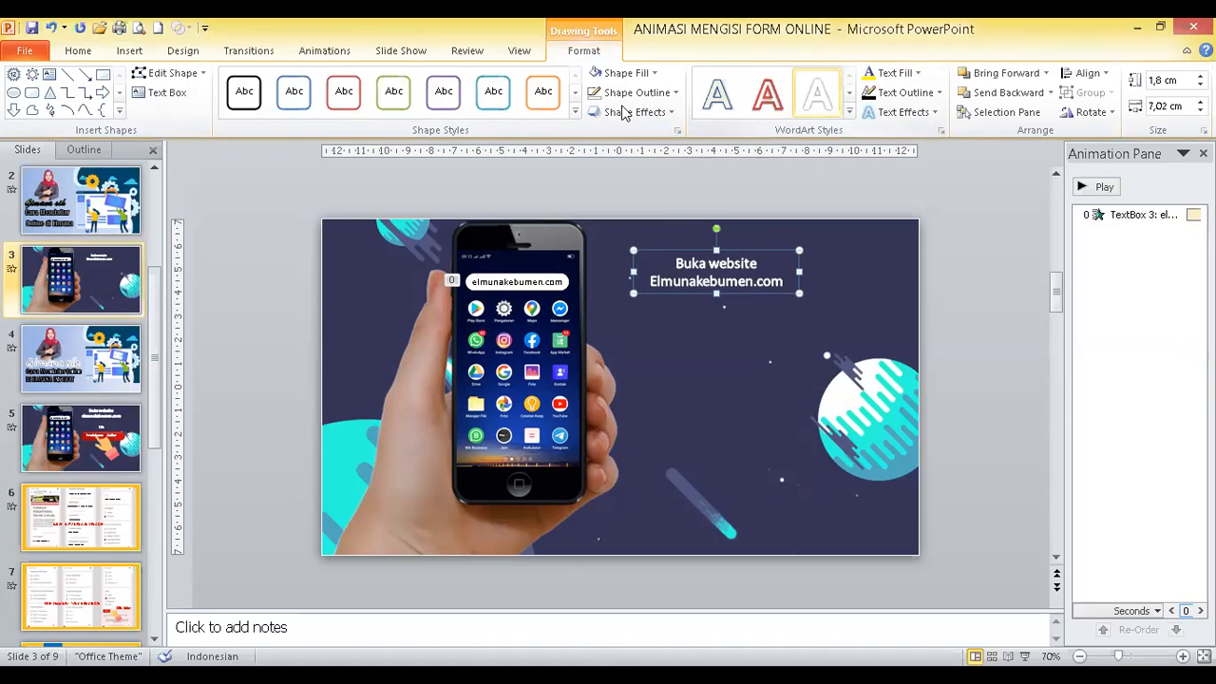
# Enlarge the website text to 24 points, widen its text box toward the phone and move it slightly up
pyautogui.click(83, 53)
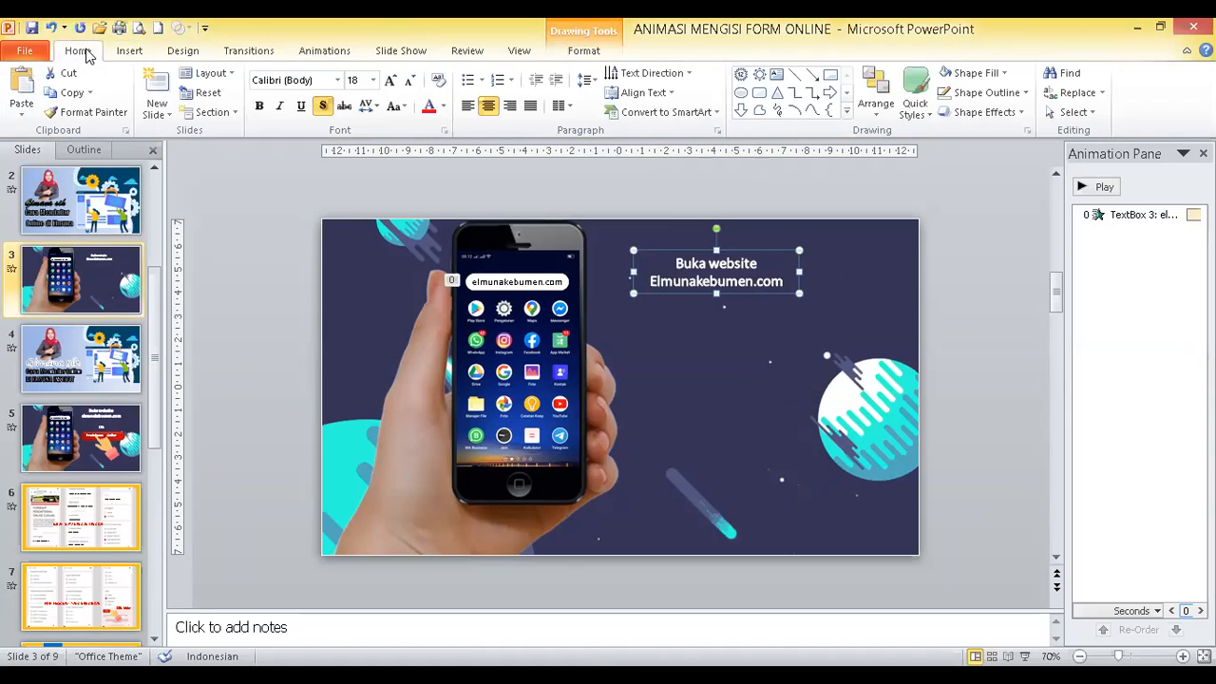
pyautogui.click(392, 81)
pyautogui.click(391, 82)
pyautogui.moveTo(634, 290); pyautogui.dragTo(599, 287)
pyautogui.moveTo(729, 239); pyautogui.dragTo(730, 227)
pyautogui.click(990, 310)
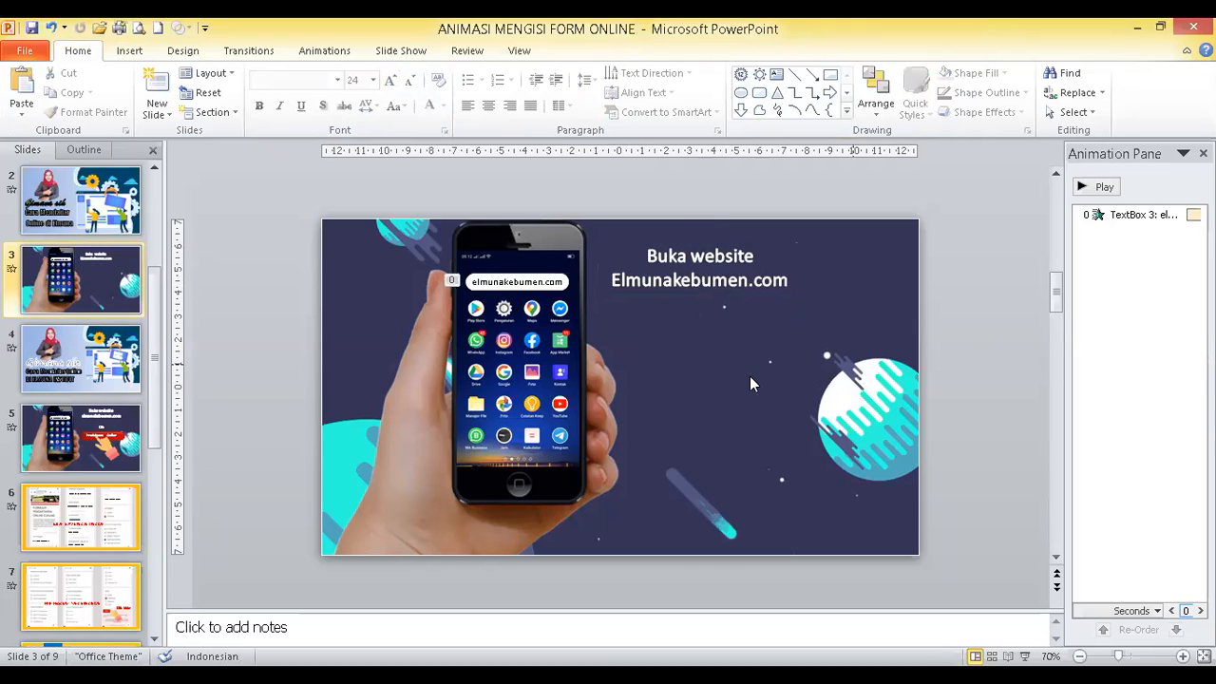
# Apply a Float In entrance animation to the "Buka website Elmunakebumen.com" text box
pyautogui.click(683, 259)
pyautogui.click(681, 239)
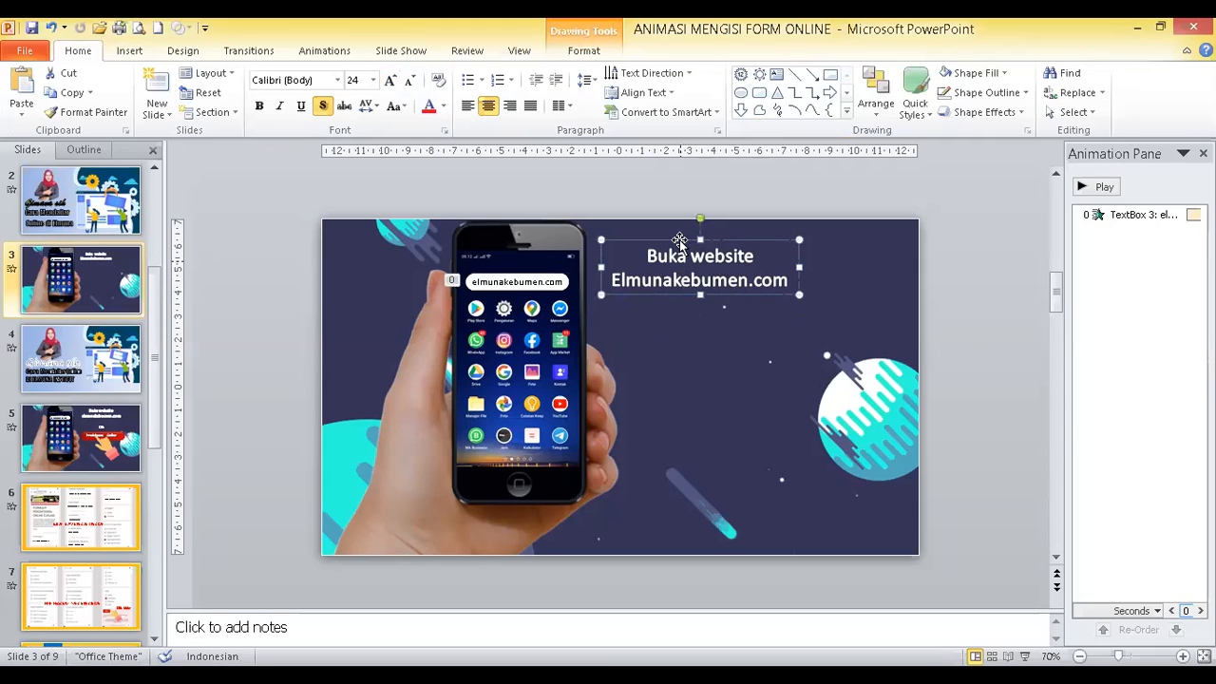
pyautogui.click(338, 53)
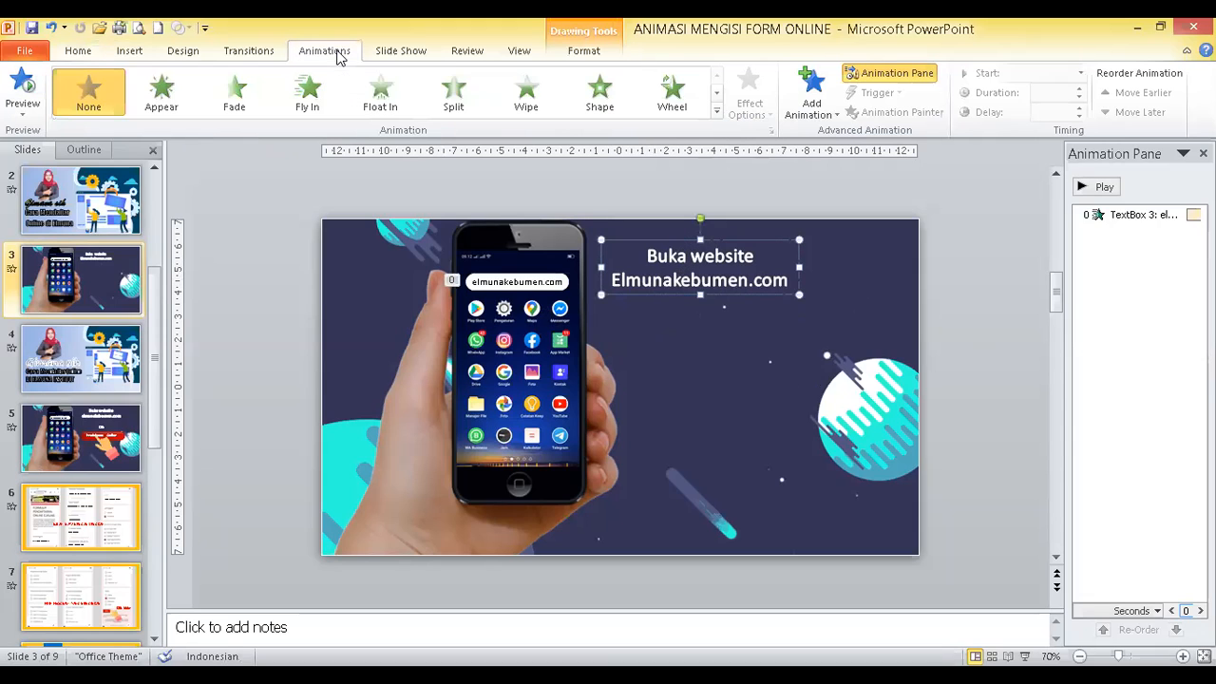
pyautogui.click(380, 98)
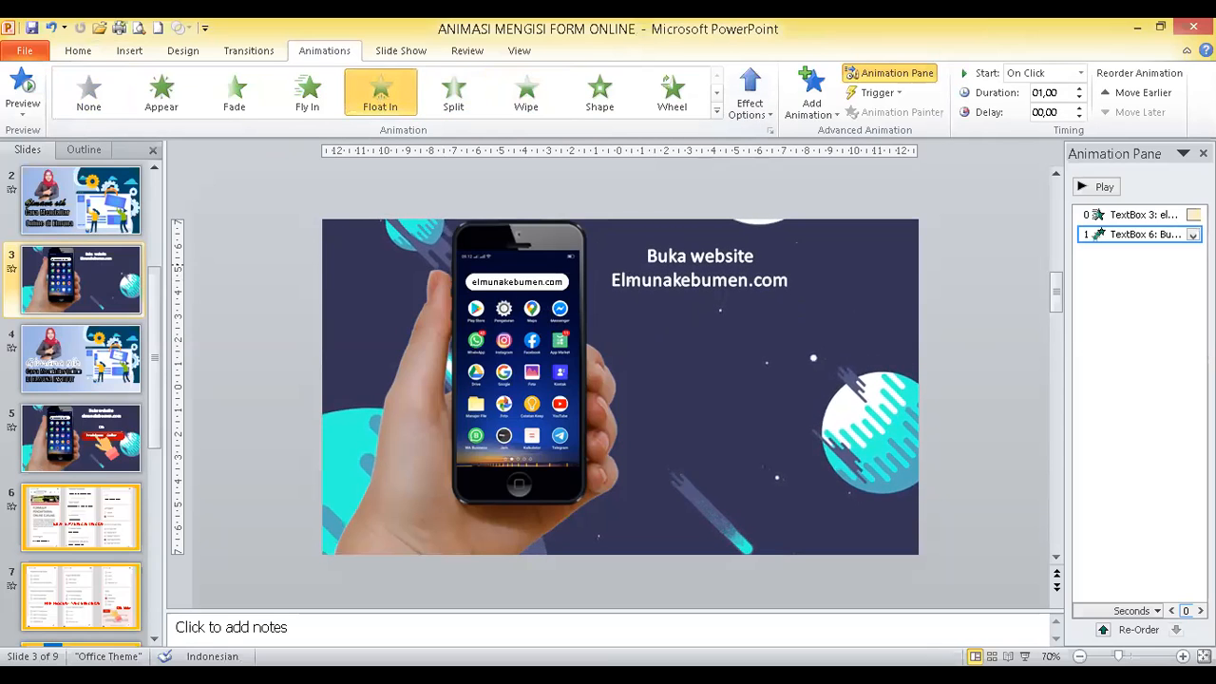
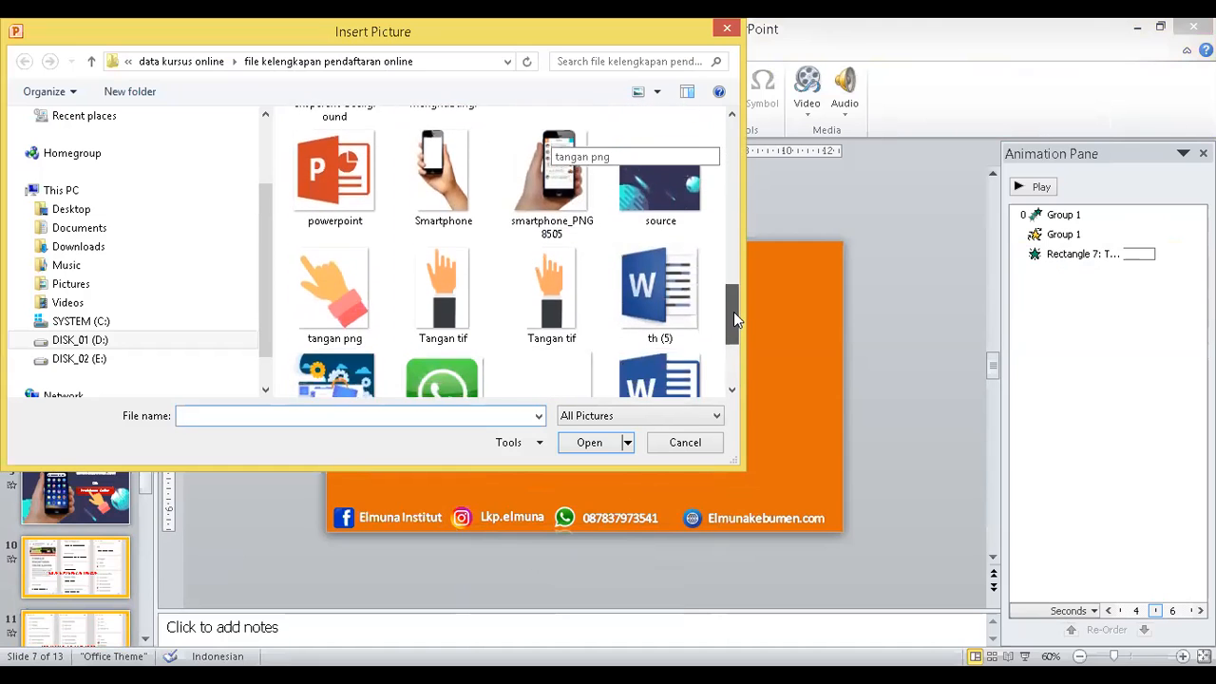
# Insert the picture "tangan transparan" from the 02 GAMBAR PNG JPG folder on slide 7 and place it just below the slide's lower edge
pyautogui.click(29, 340)
pyautogui.click(37, 210)
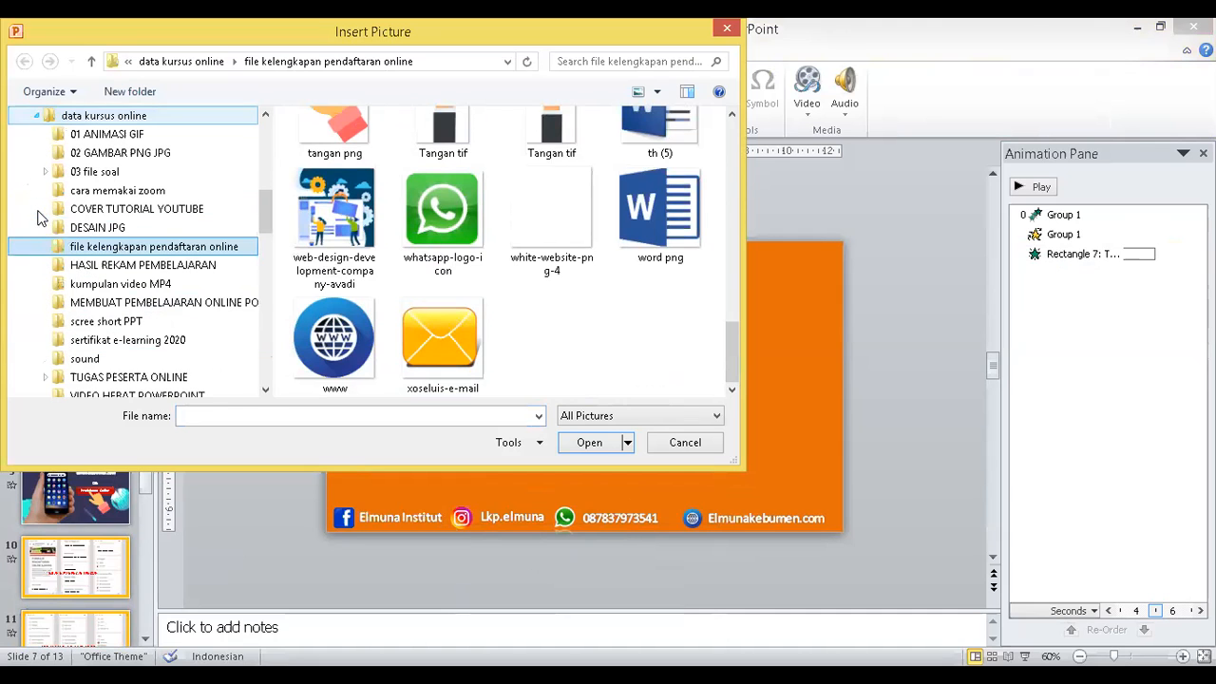
pyautogui.click(114, 249)
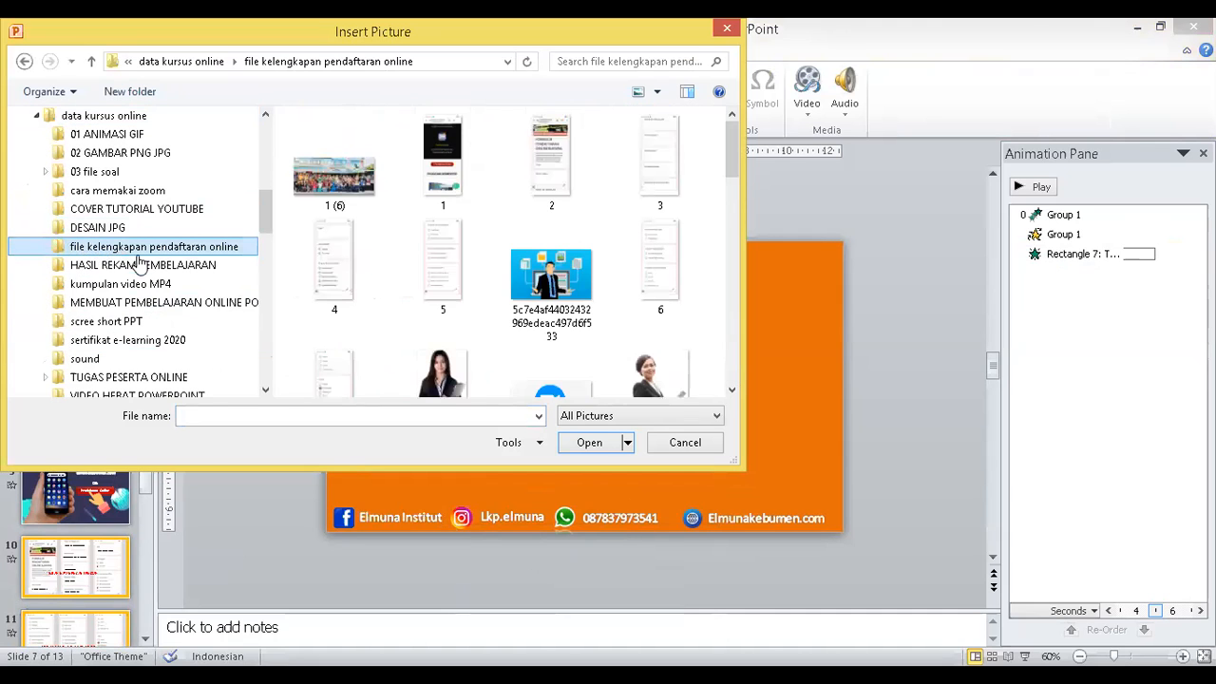
pyautogui.moveTo(734, 152); pyautogui.dragTo(720, 376)
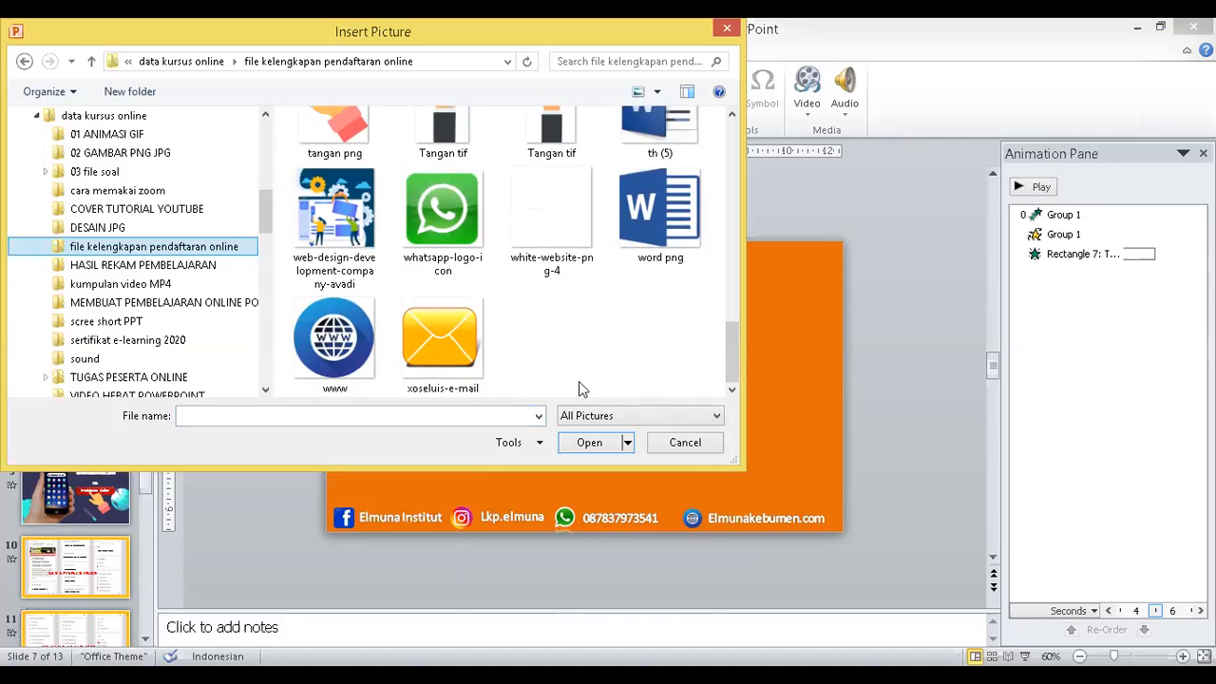
pyautogui.click(160, 211)
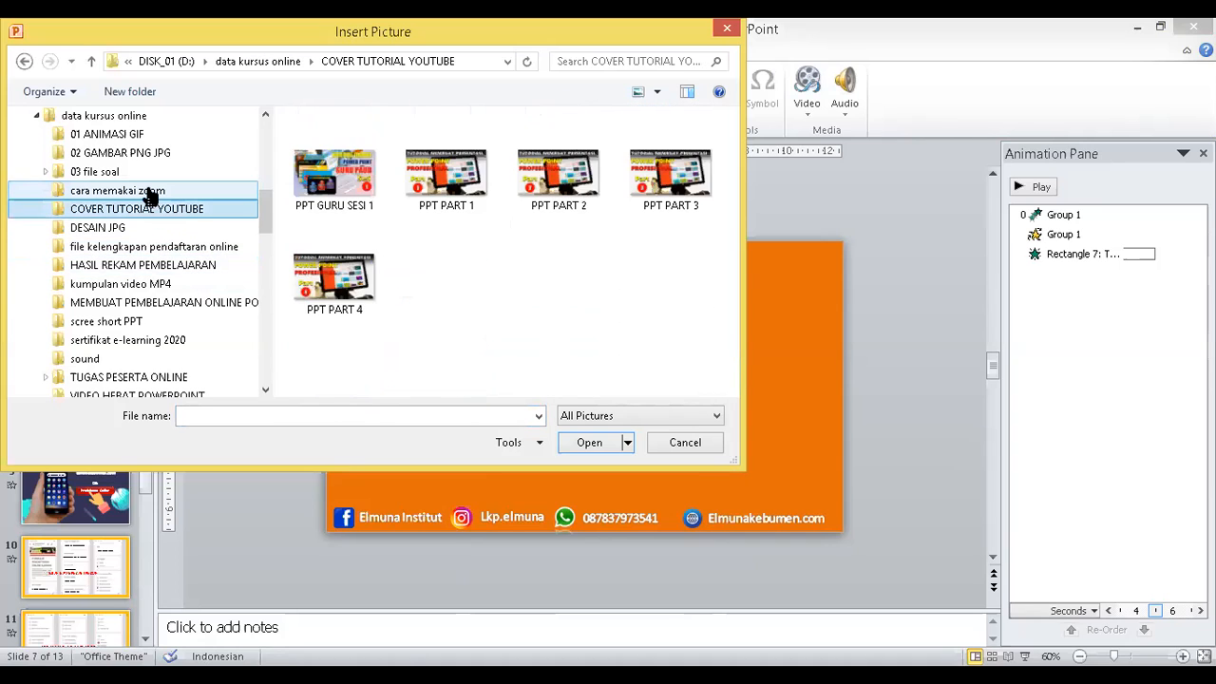
pyautogui.click(150, 191)
pyautogui.click(121, 153)
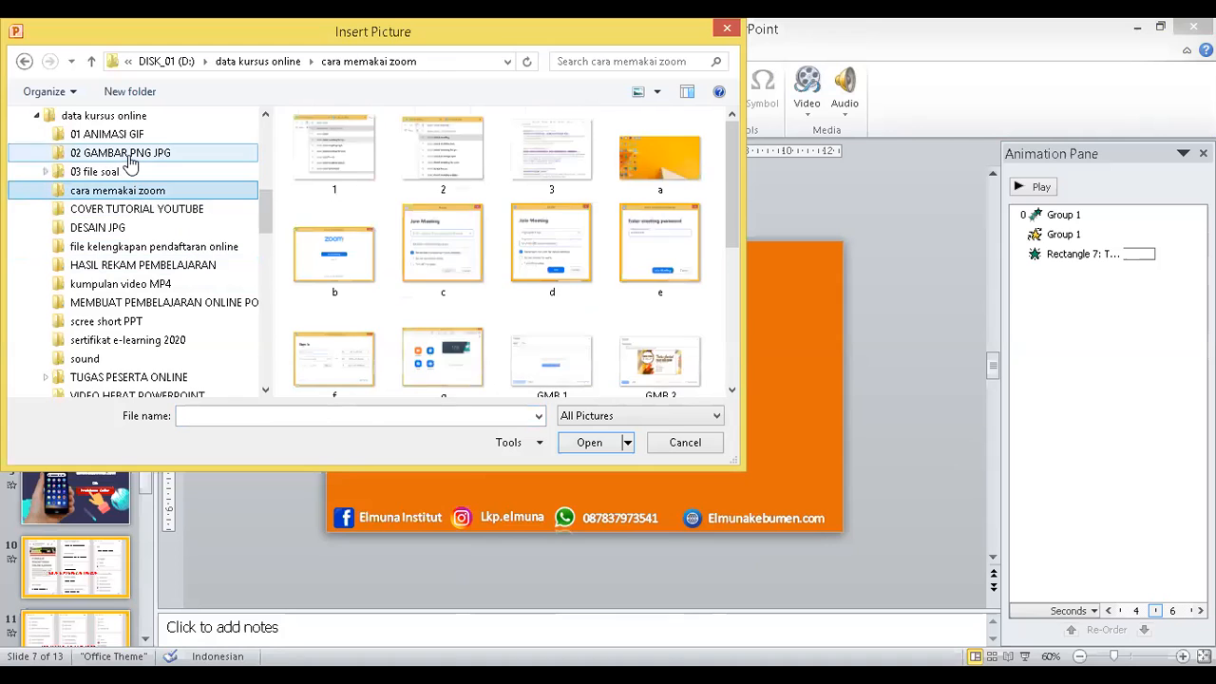
pyautogui.moveTo(733, 141); pyautogui.dragTo(730, 313)
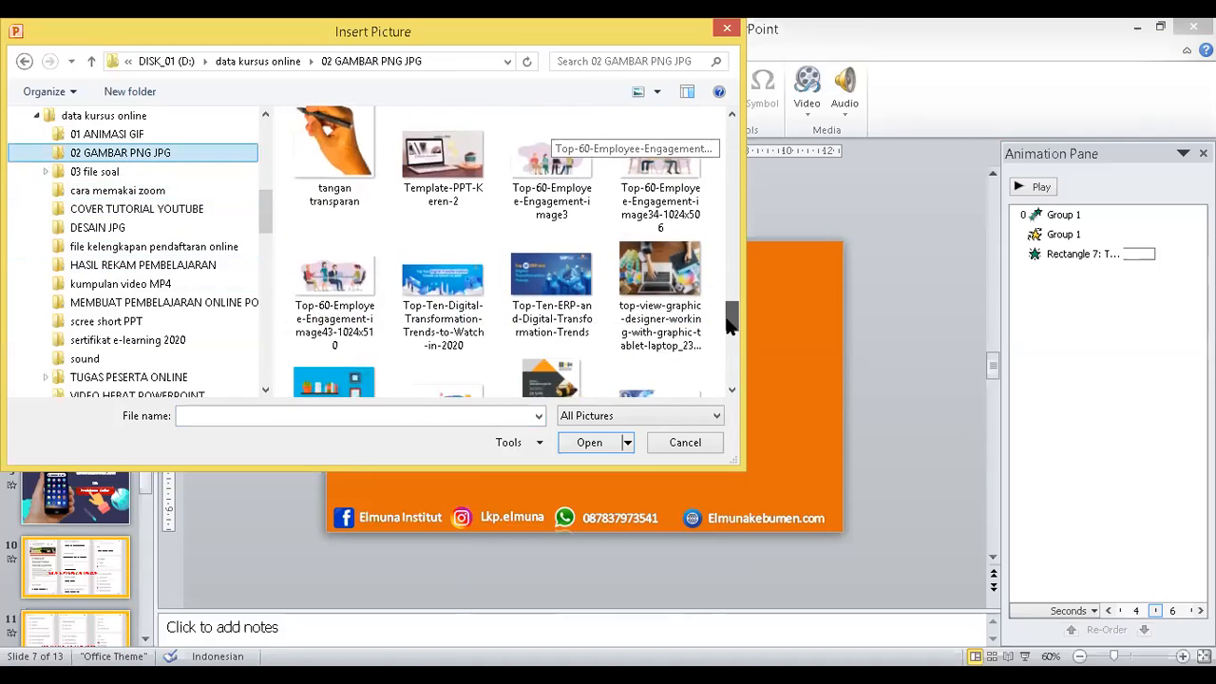
pyautogui.click(338, 142)
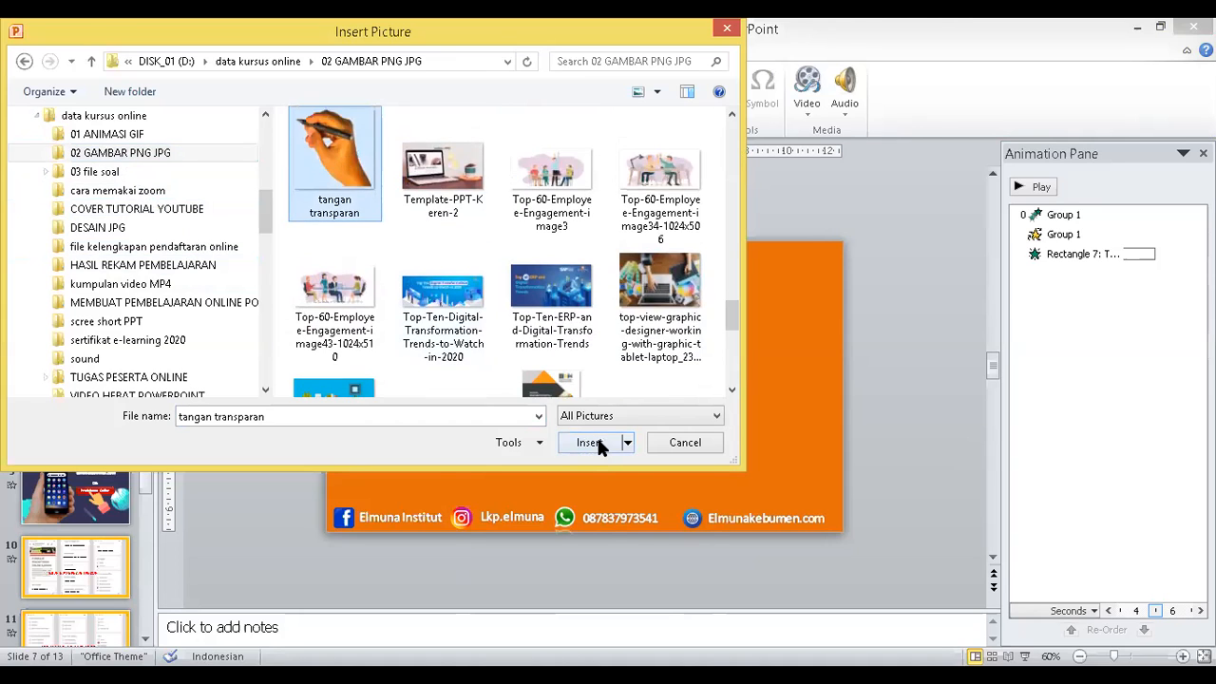
pyautogui.click(589, 443)
pyautogui.moveTo(598, 384); pyautogui.dragTo(692, 575)
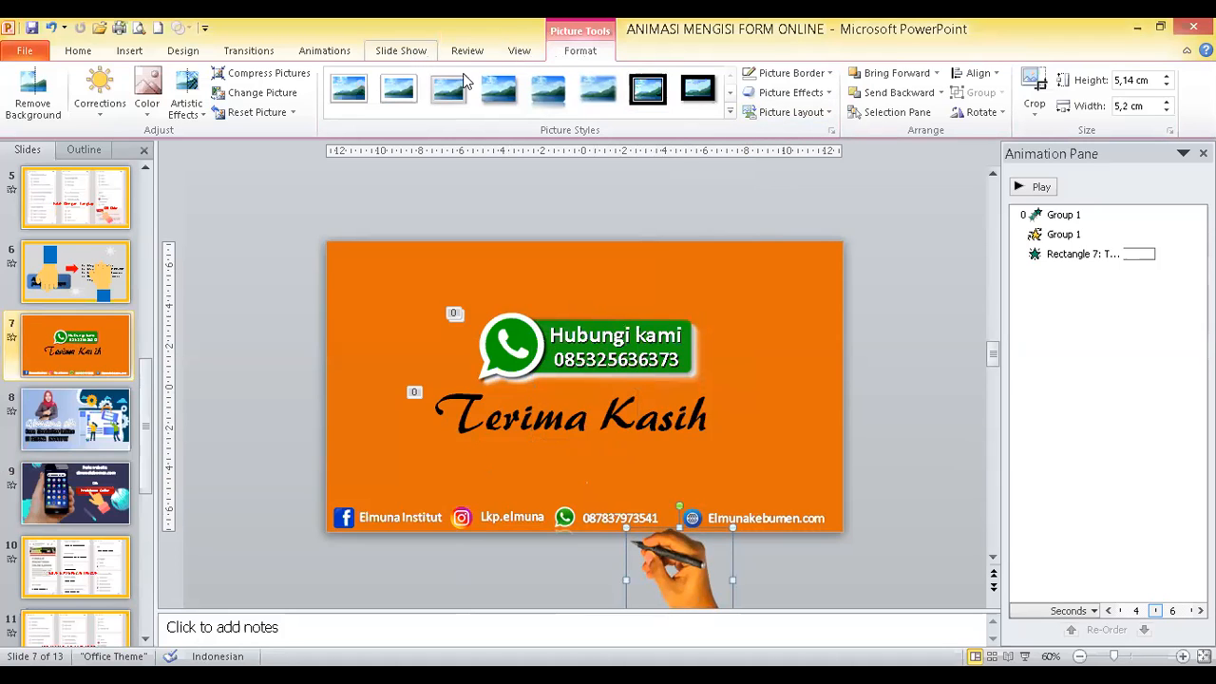
# Try an S Curve 1 motion path on the hand picture, shift the path sideways and delete it
pyautogui.click(332, 53)
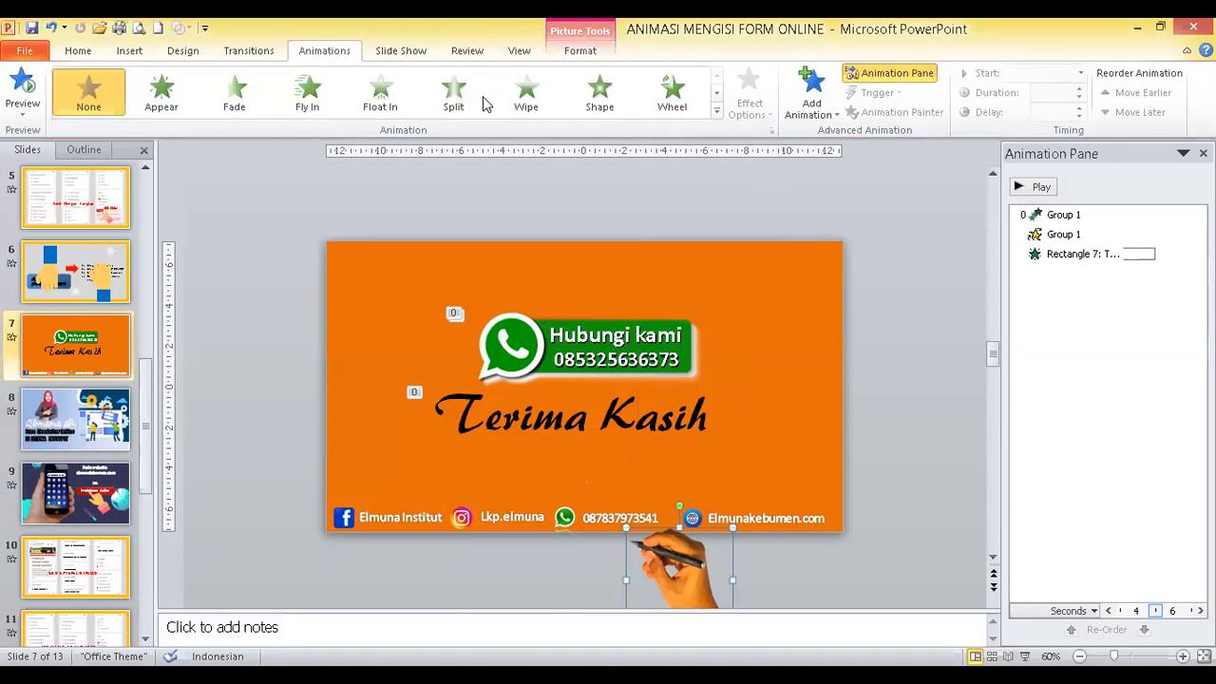
pyautogui.click(718, 115)
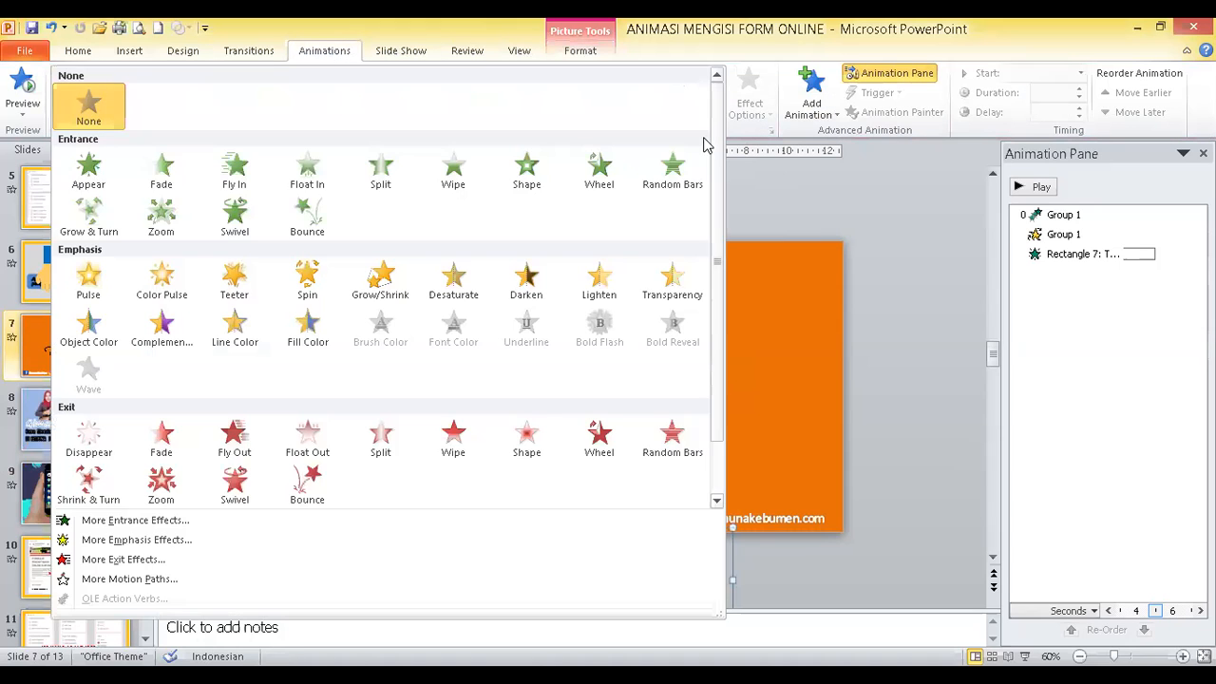
pyautogui.click(121, 579)
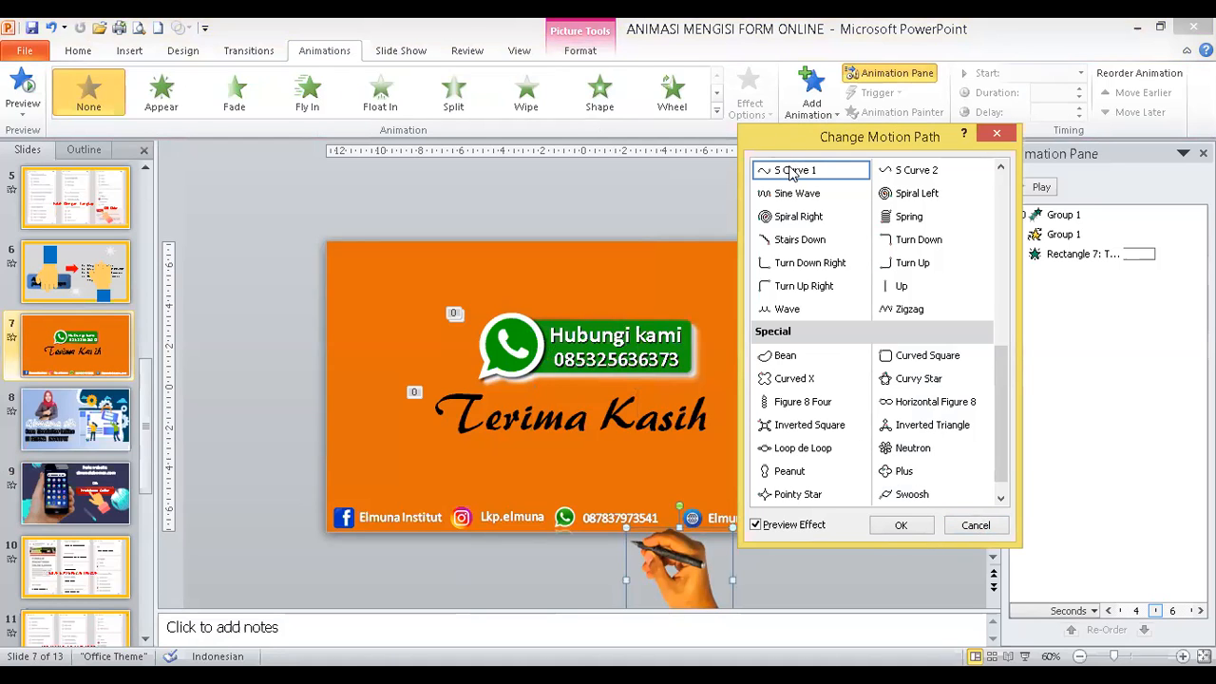
pyautogui.click(901, 524)
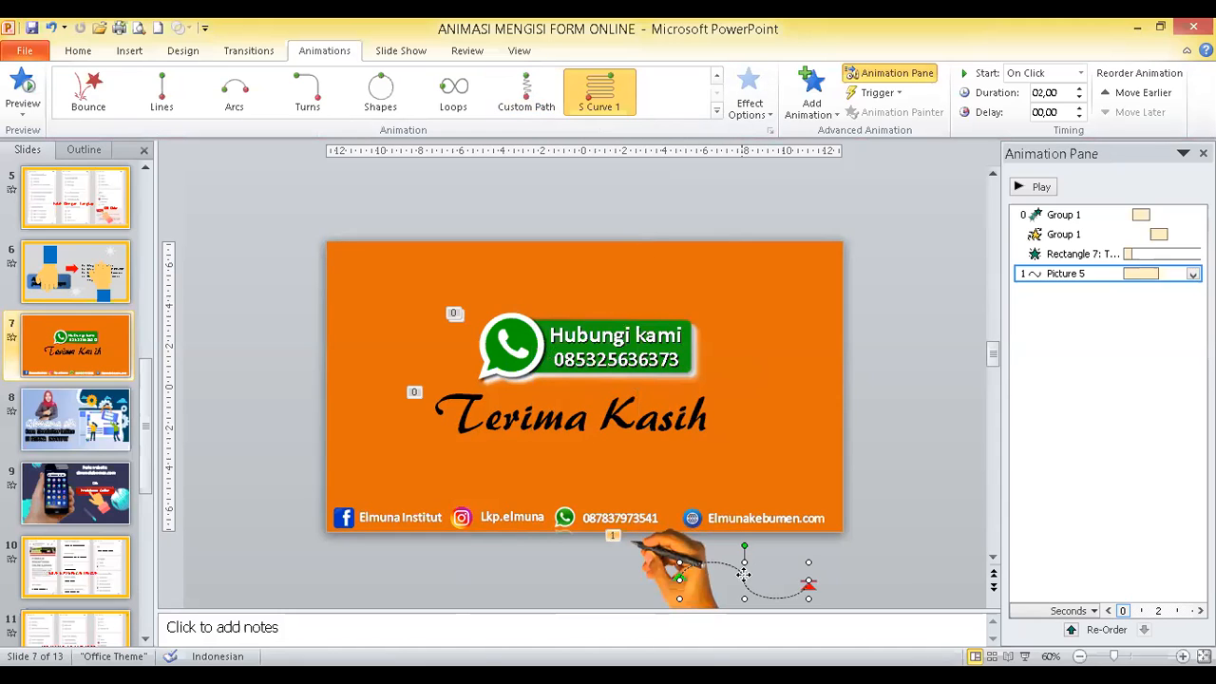
pyautogui.moveTo(744, 574); pyautogui.dragTo(776, 580)
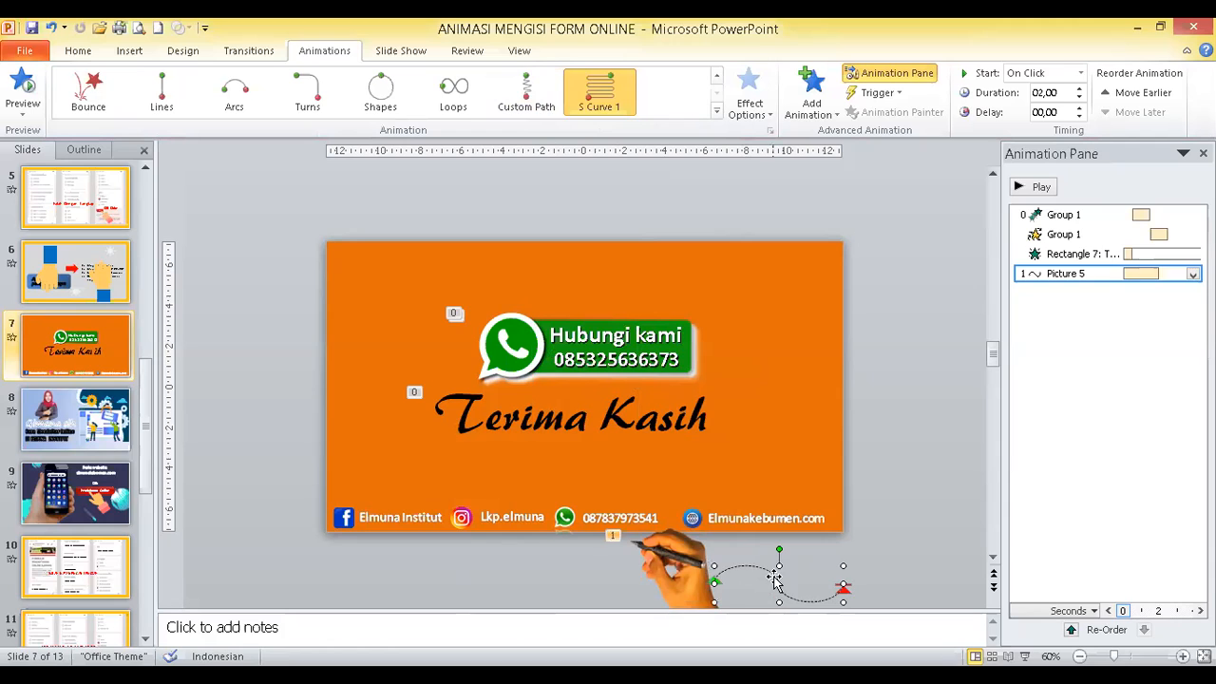
pyautogui.press('Delete')
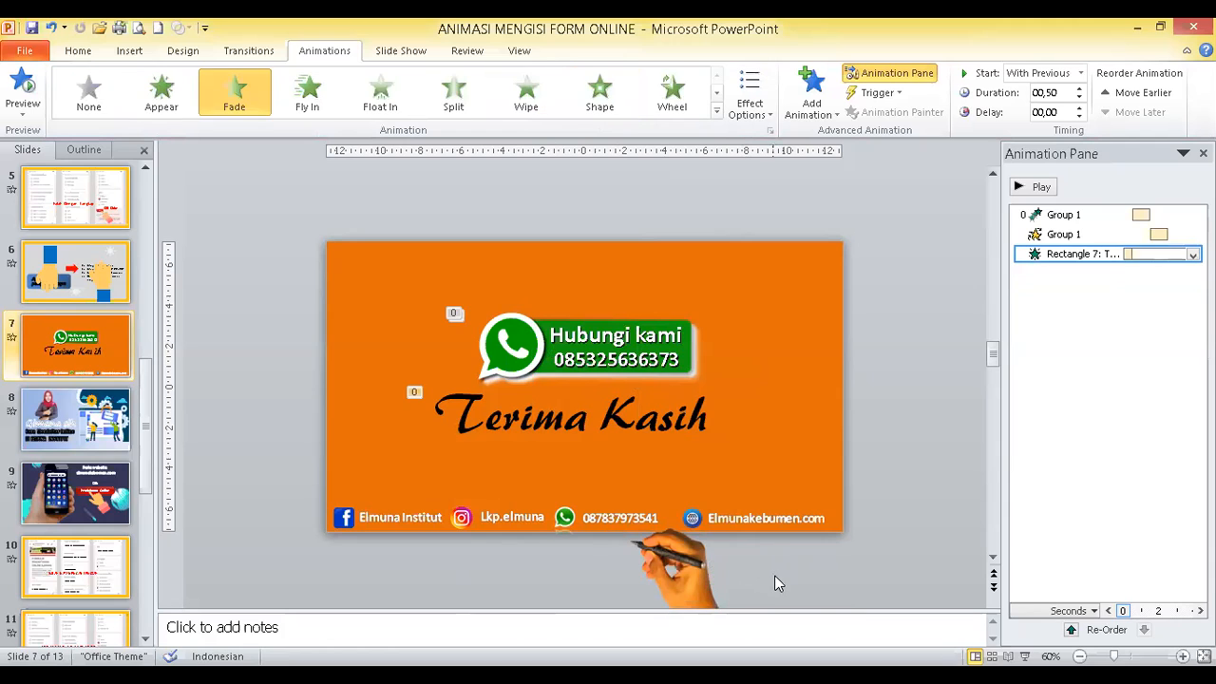
# Try adding a Sine Wave motion path to the "Terima Kasih" text
pyautogui.click(810, 102)
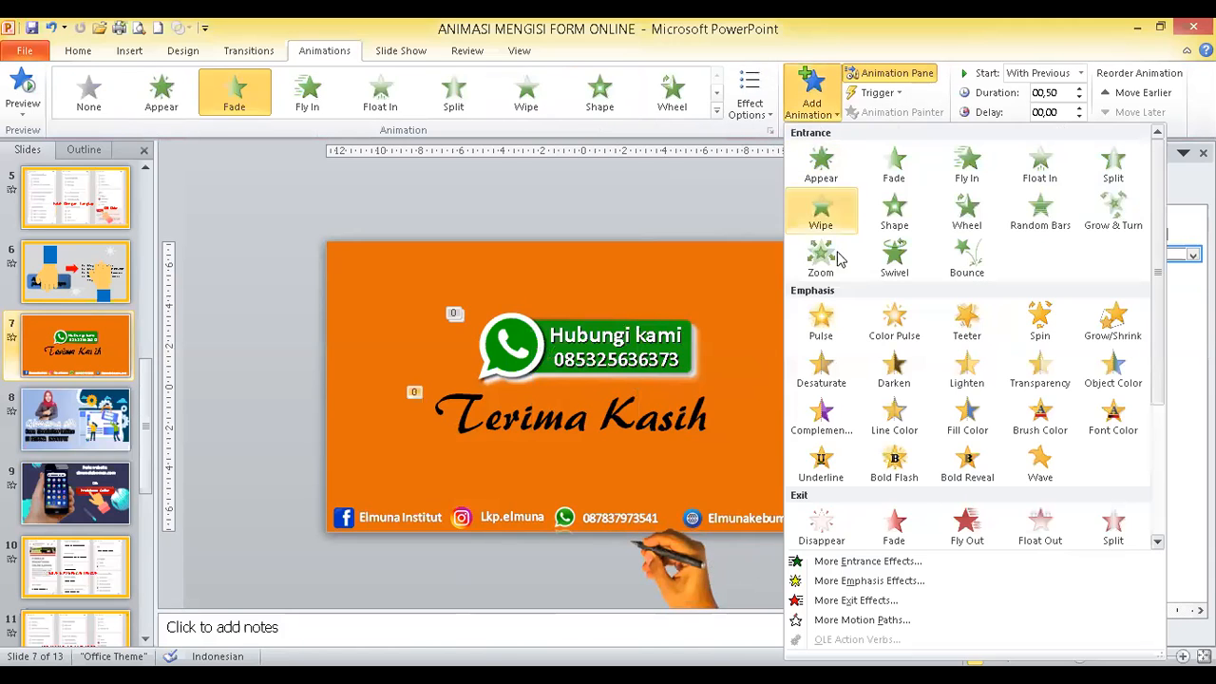
pyautogui.click(880, 622)
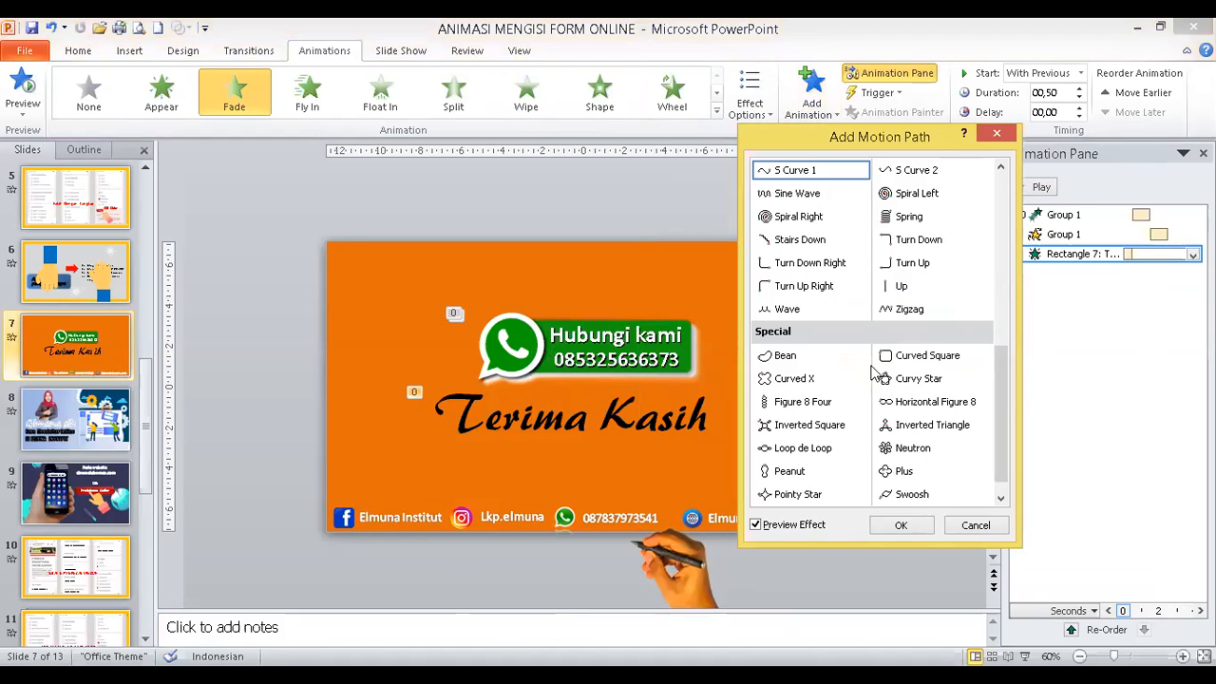
pyautogui.click(799, 193)
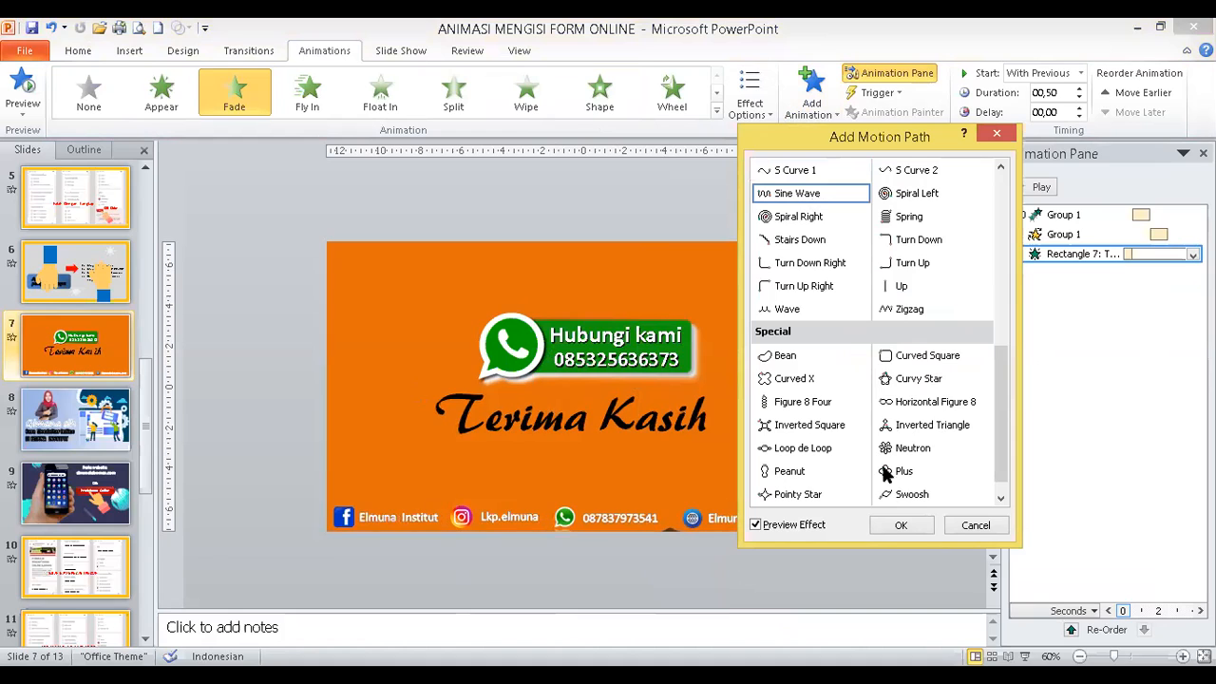
pyautogui.click(900, 527)
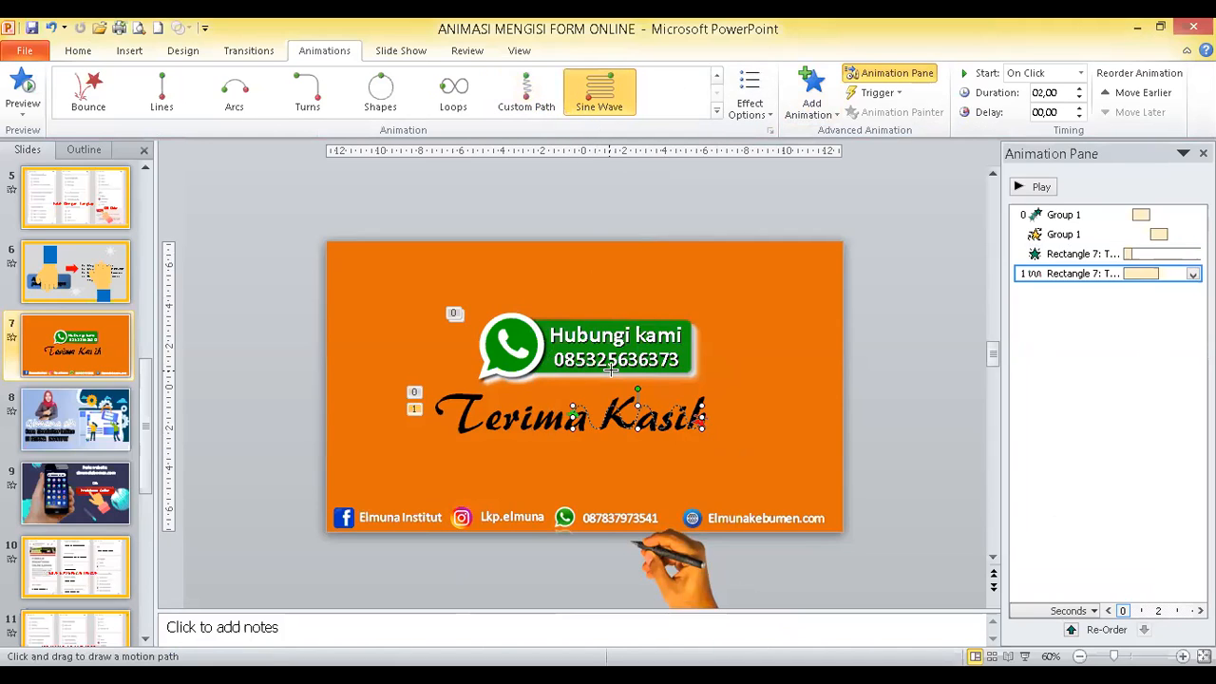
pyautogui.press('Escape')
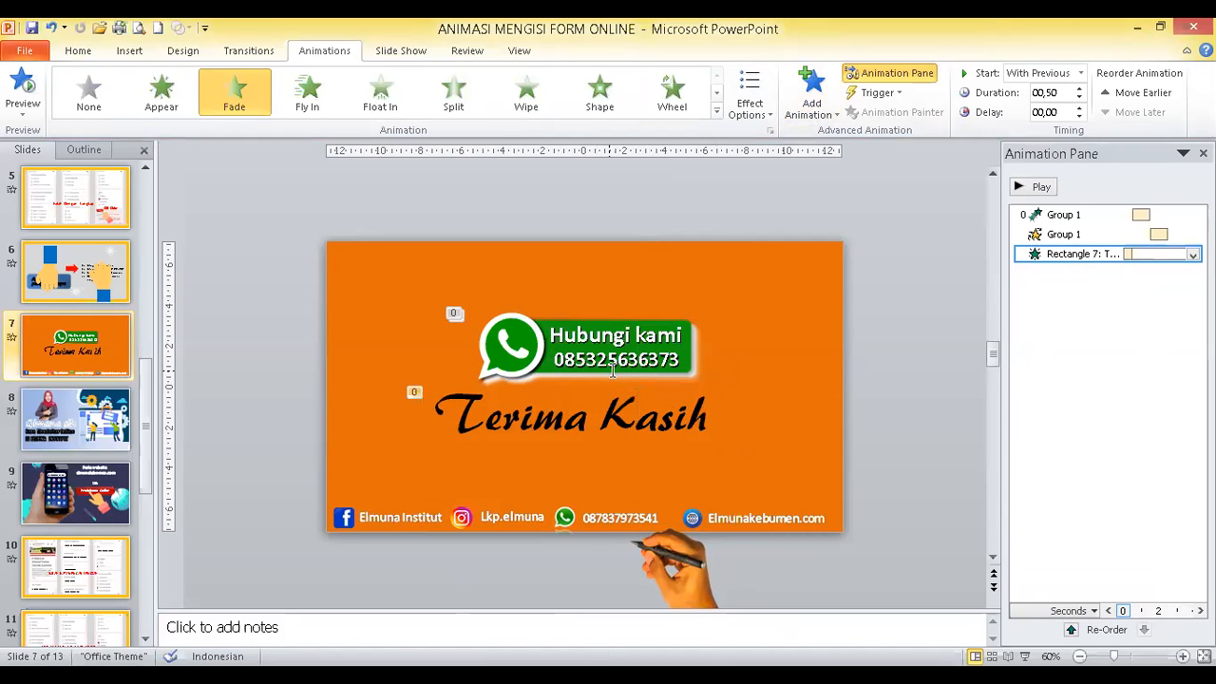
# Try an Arc Down motion path on the hand picture and remove it
pyautogui.click(755, 116)
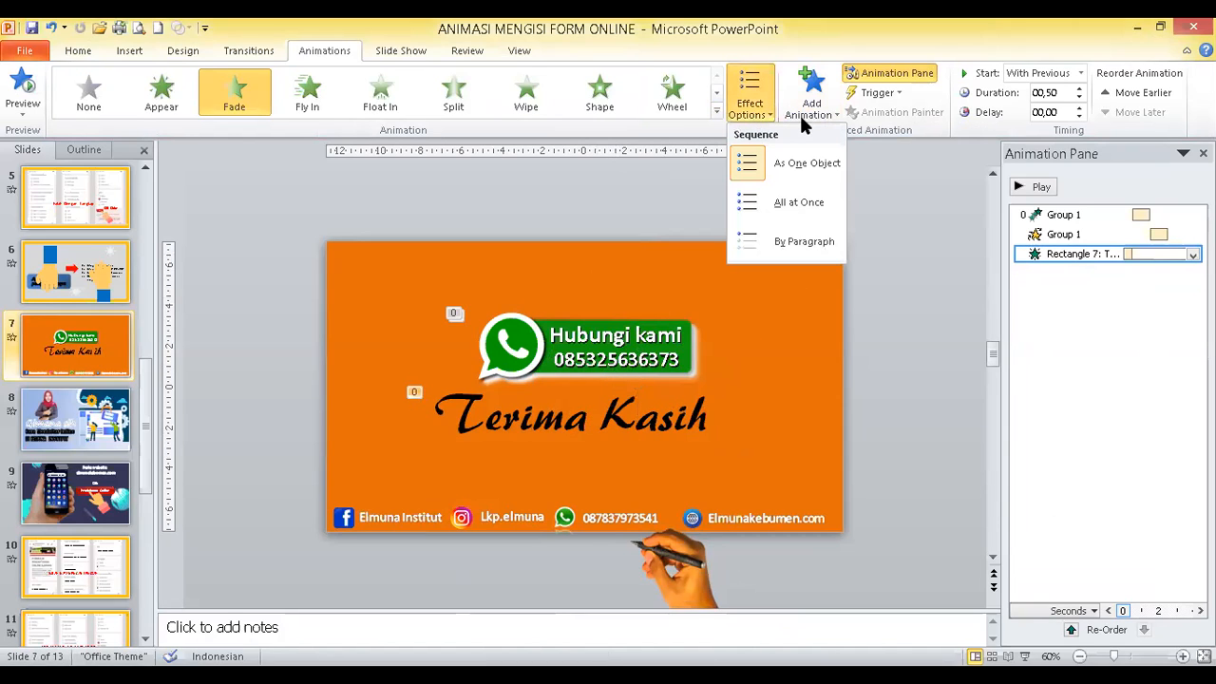
pyautogui.click(805, 121)
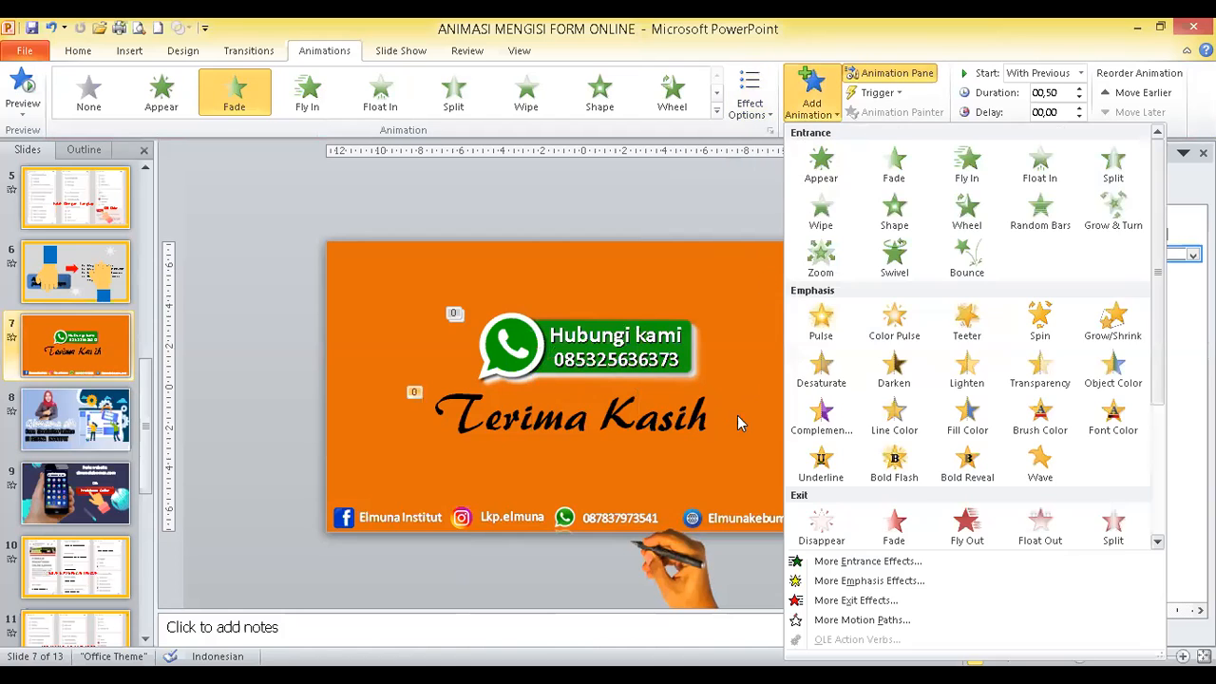
pyautogui.click(673, 563)
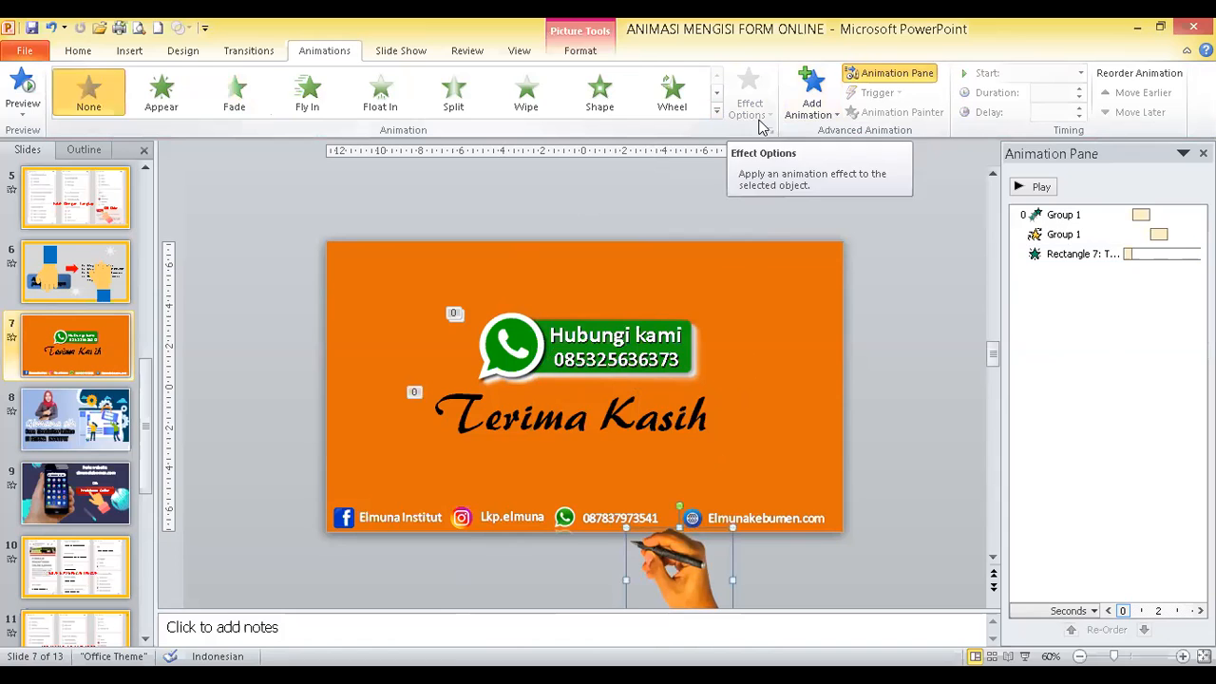
pyautogui.click(805, 112)
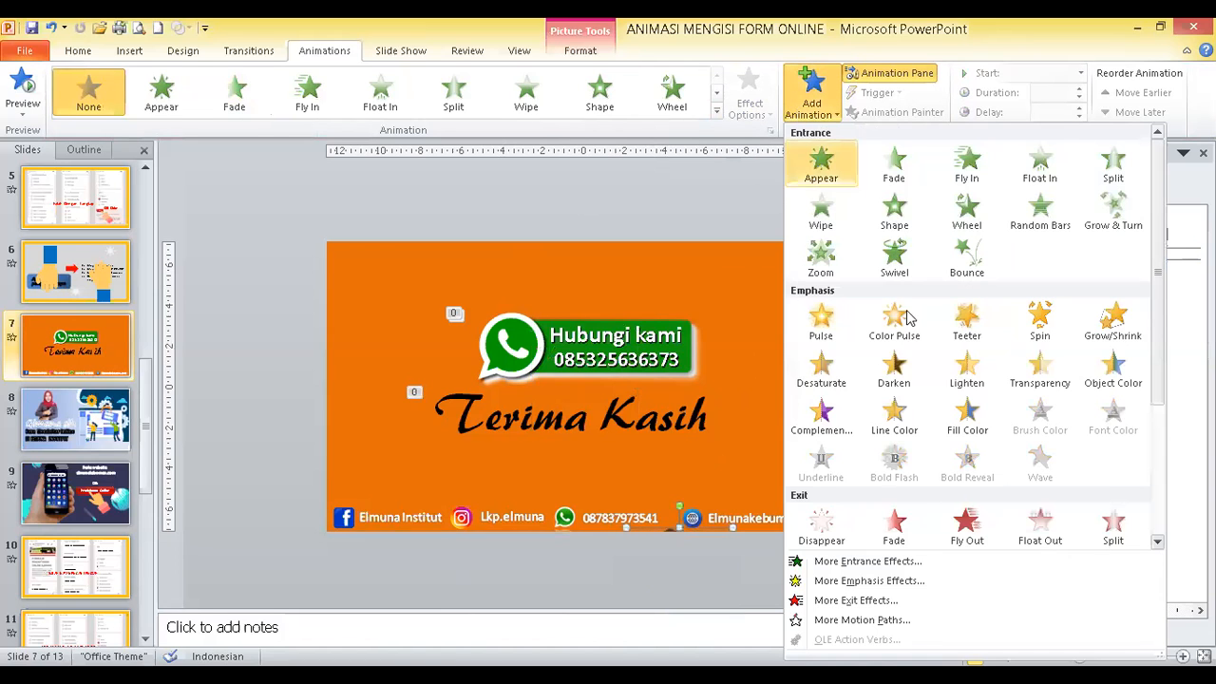
pyautogui.click(824, 620)
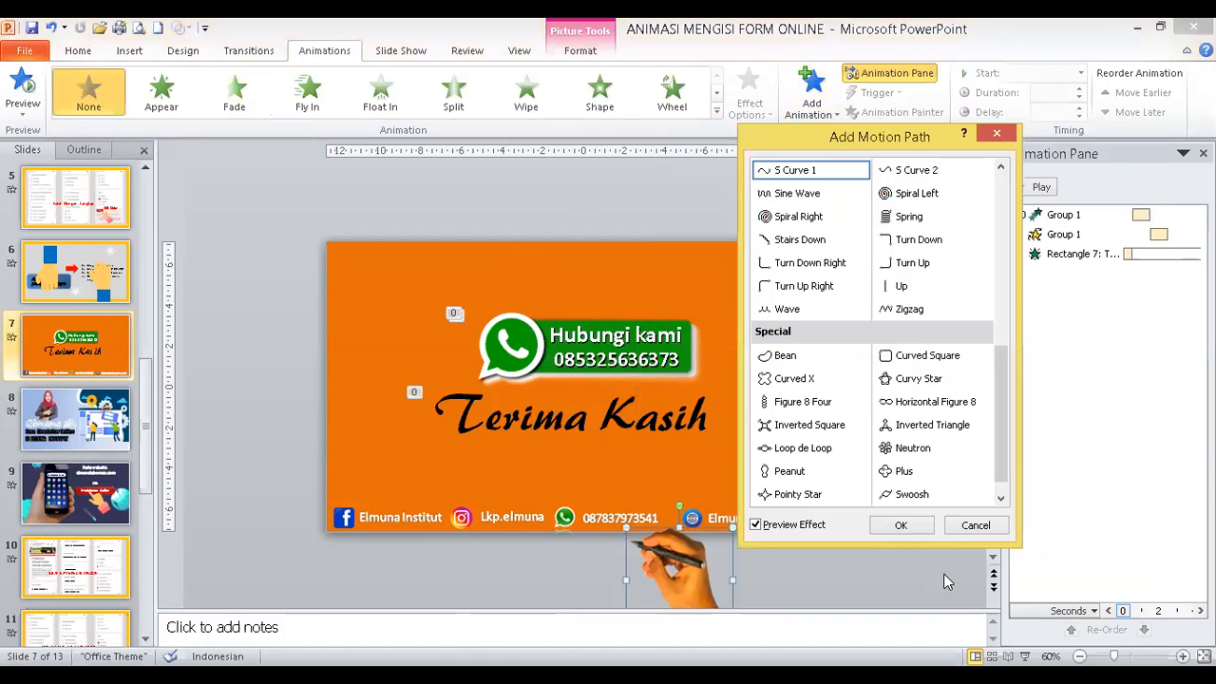
pyautogui.click(1001, 498)
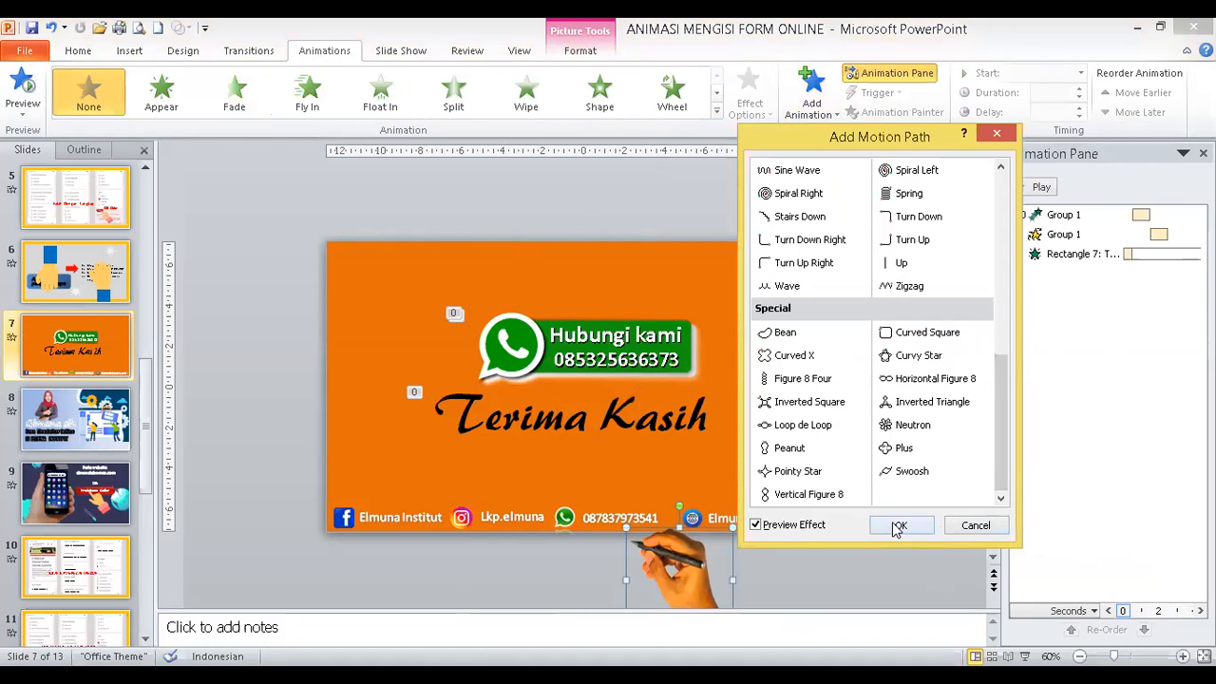
pyautogui.moveTo(996, 430); pyautogui.dragTo(1001, 244)
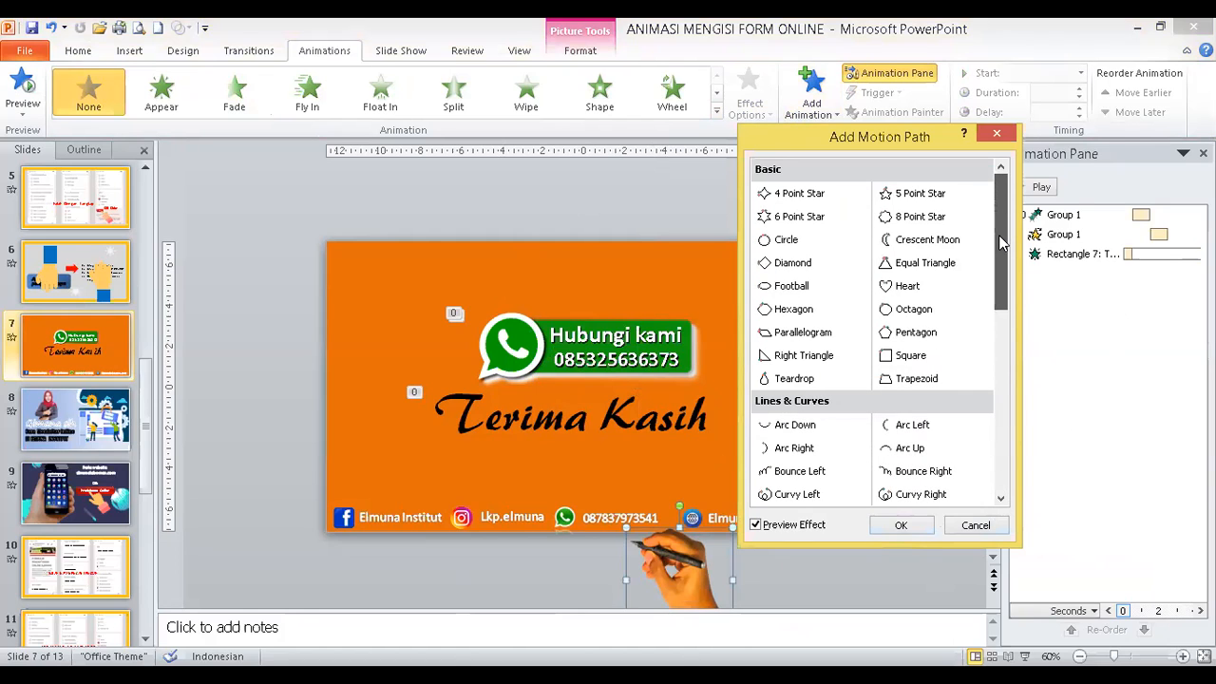
pyautogui.click(799, 426)
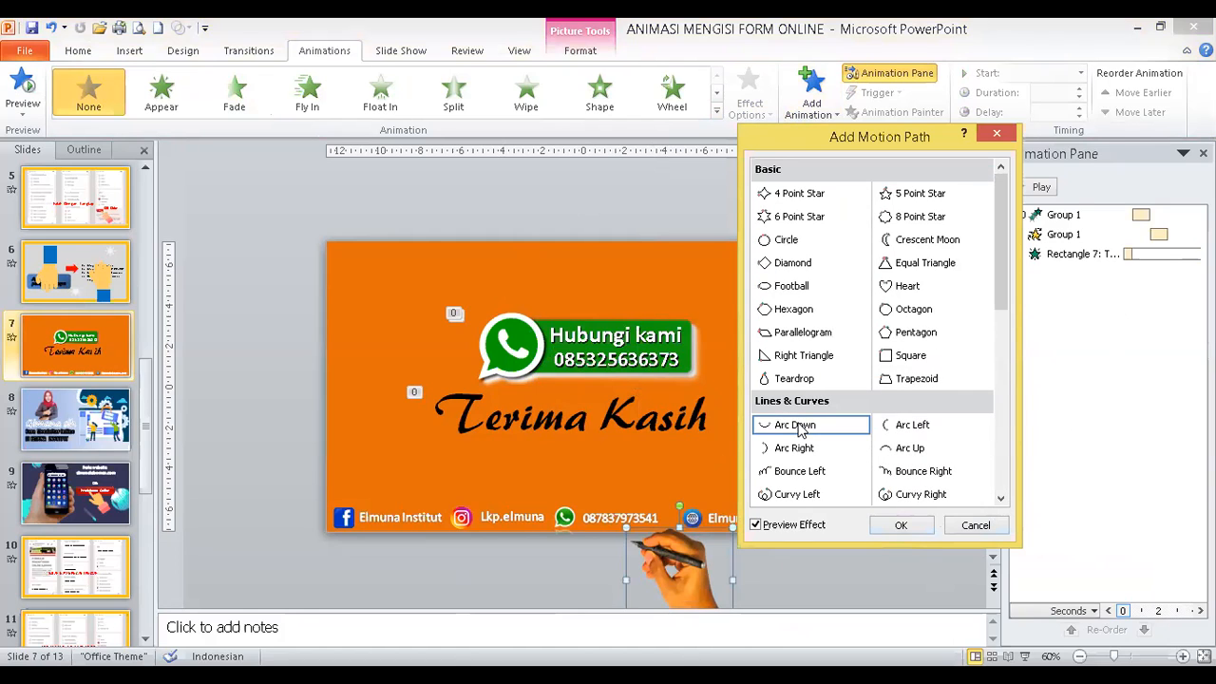
pyautogui.click(903, 527)
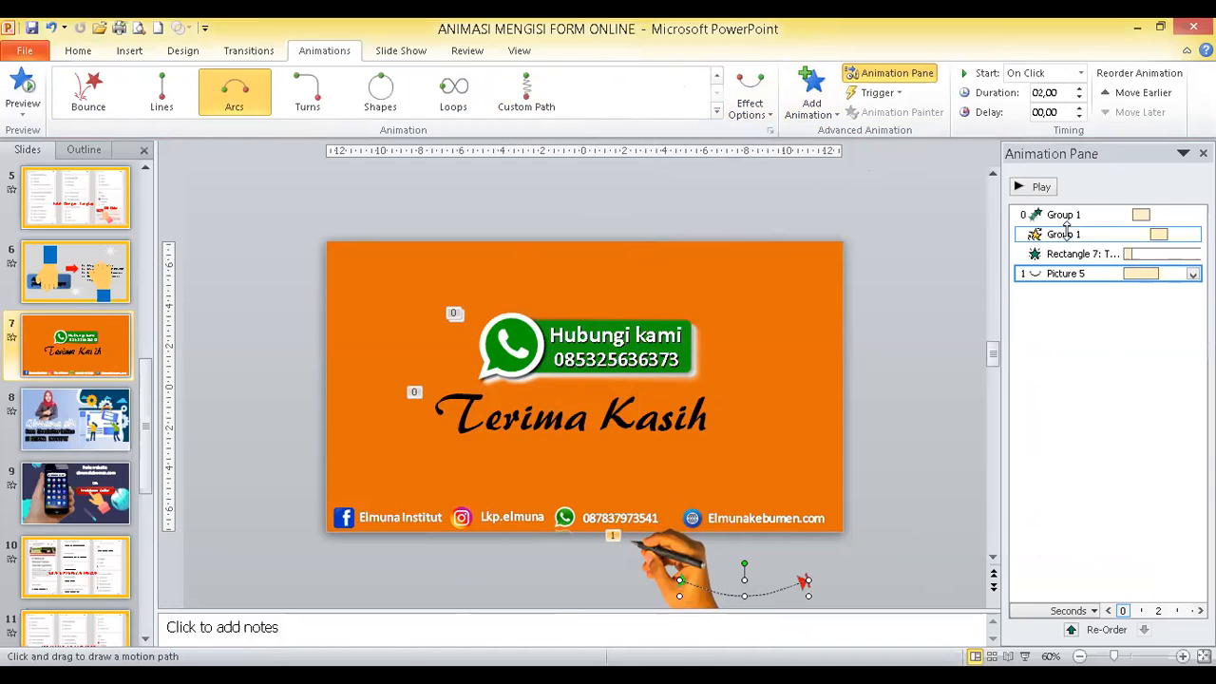
pyautogui.click(1192, 274)
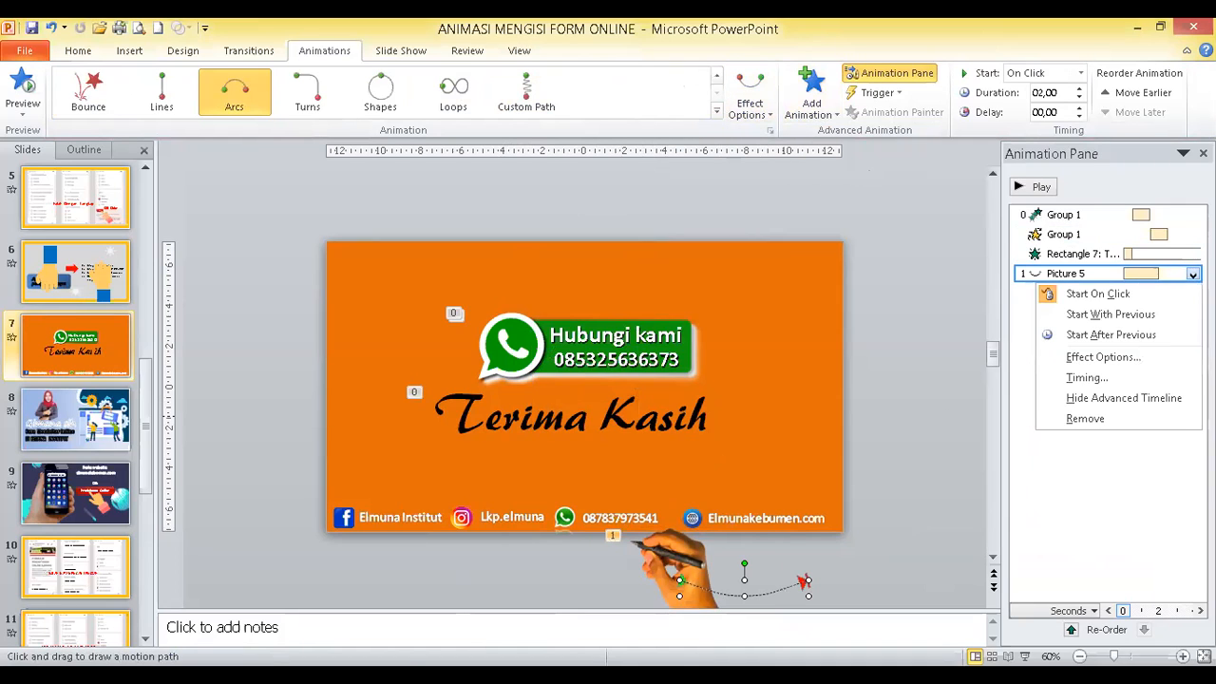
pyautogui.click(1099, 418)
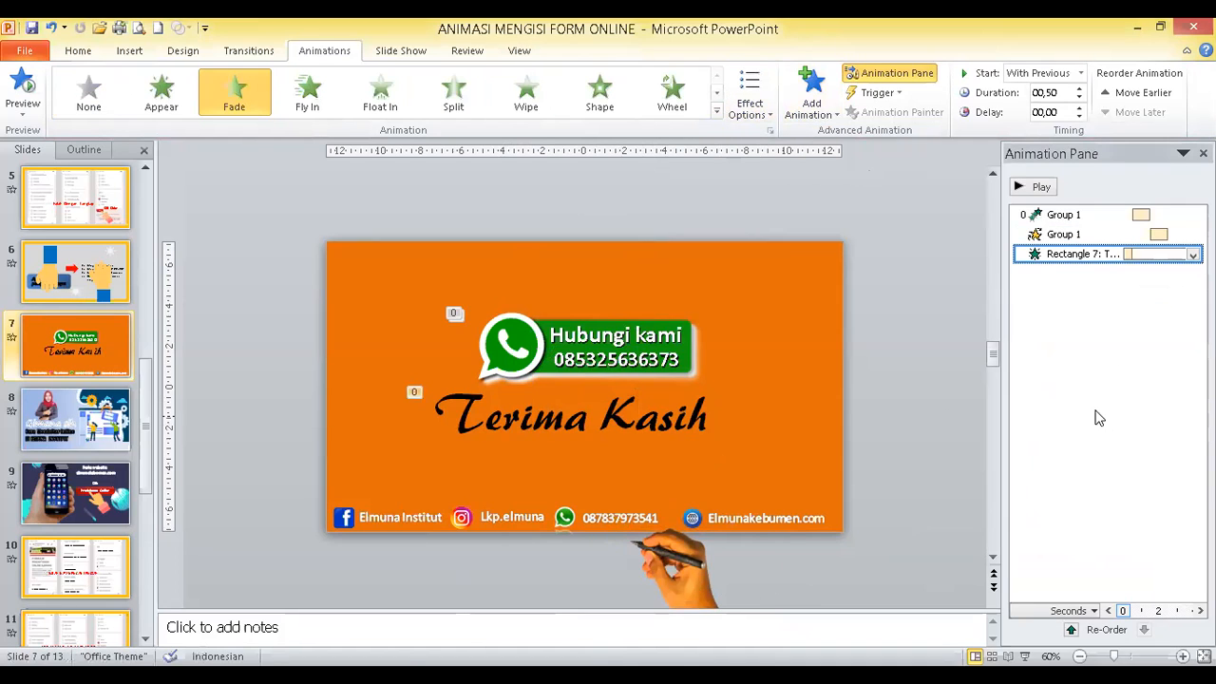
# Try a Fade exit effect on the hand picture and remove it
pyautogui.click(717, 115)
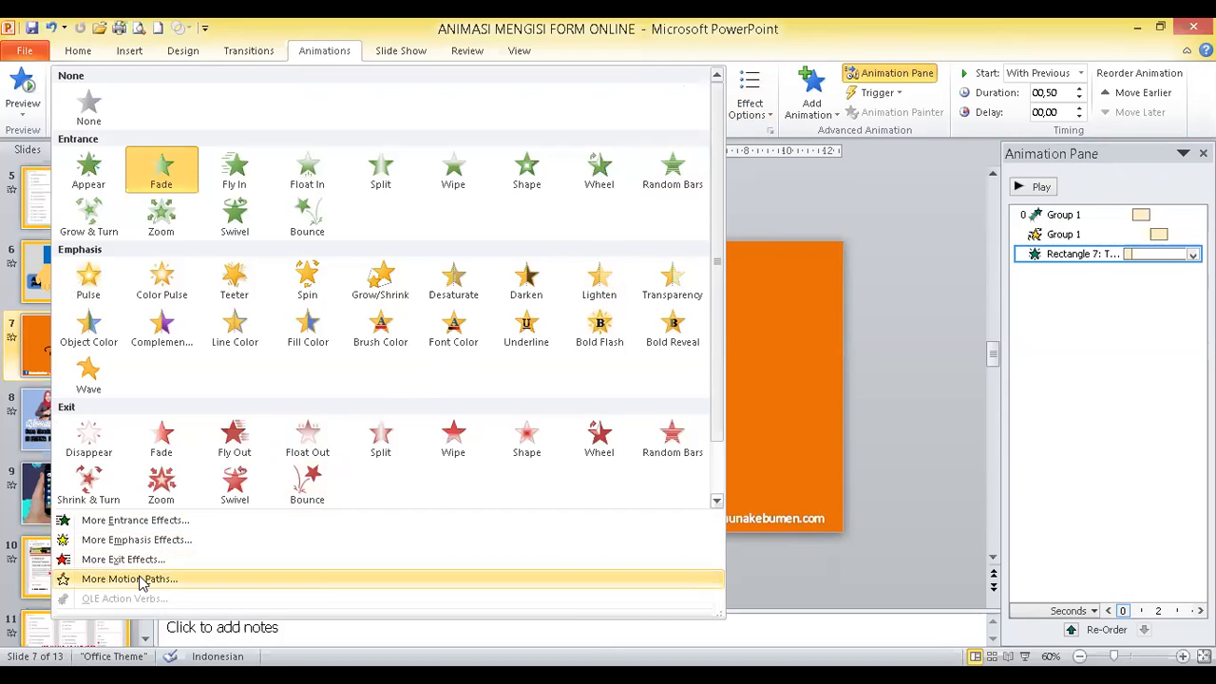
pyautogui.click(748, 470)
pyautogui.click(671, 546)
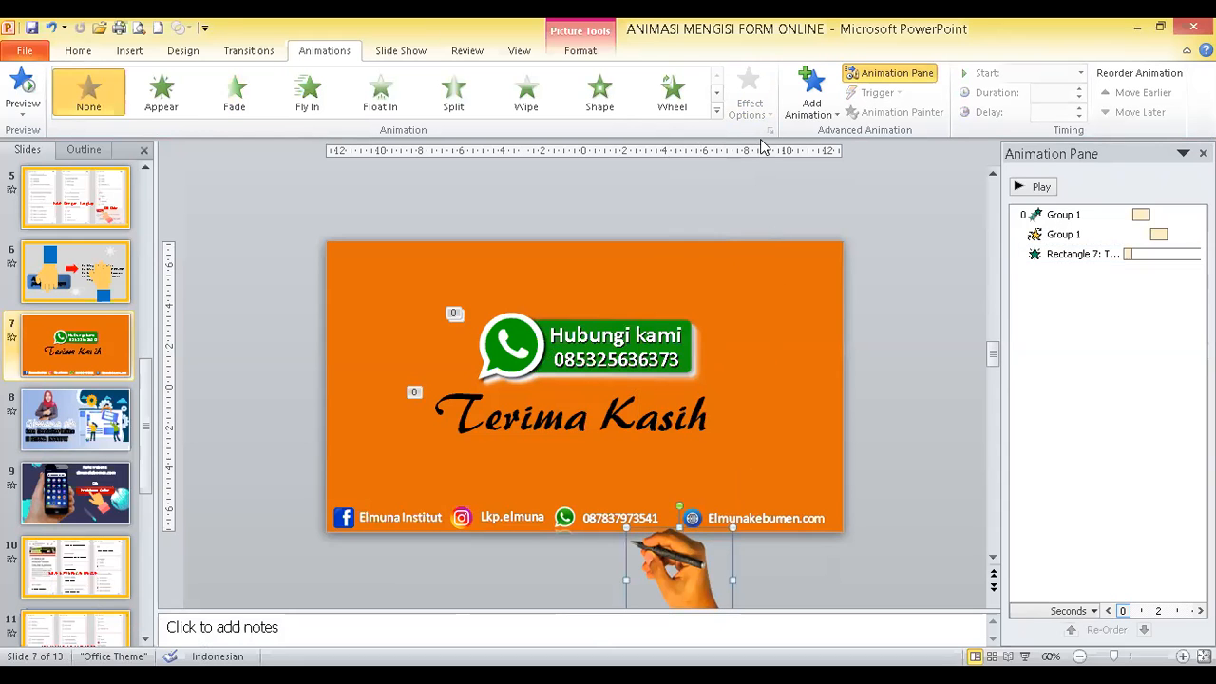
pyautogui.click(794, 112)
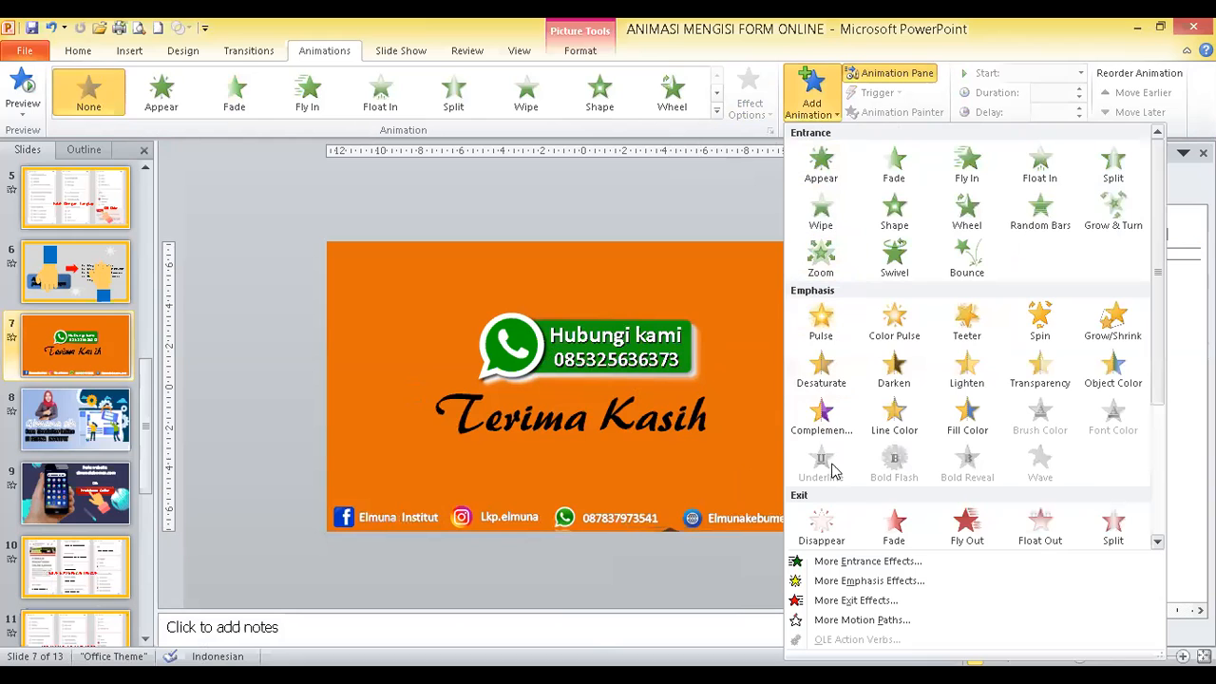
pyautogui.click(893, 530)
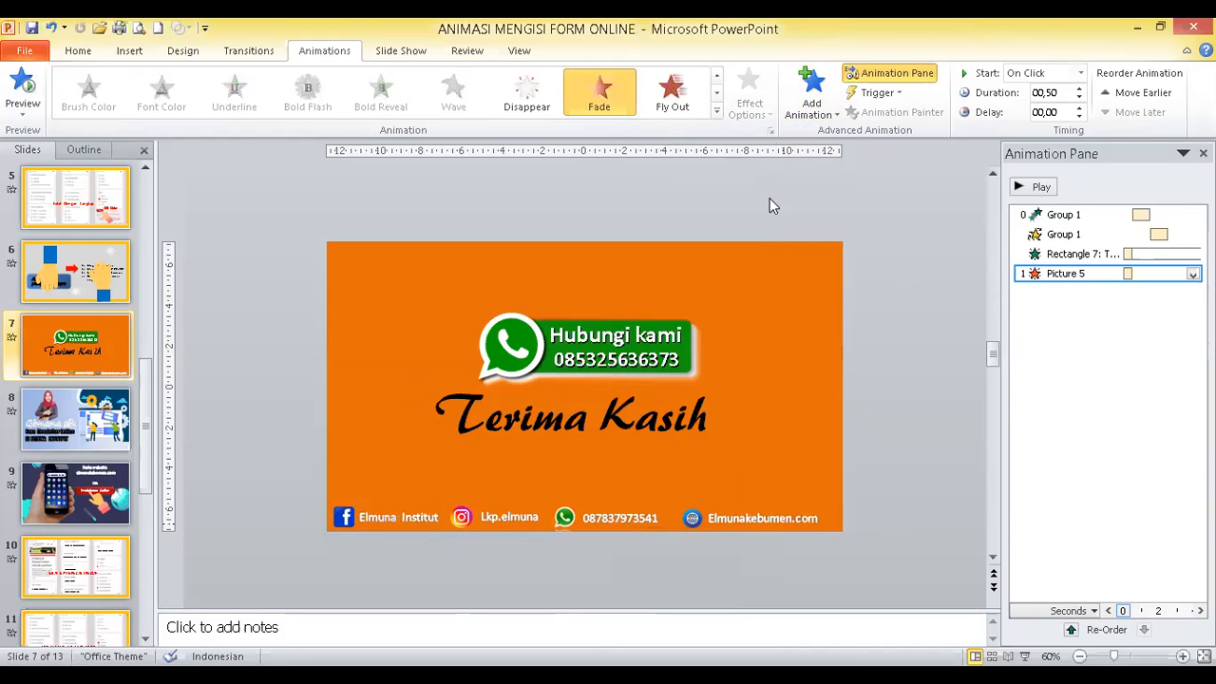
pyautogui.click(716, 111)
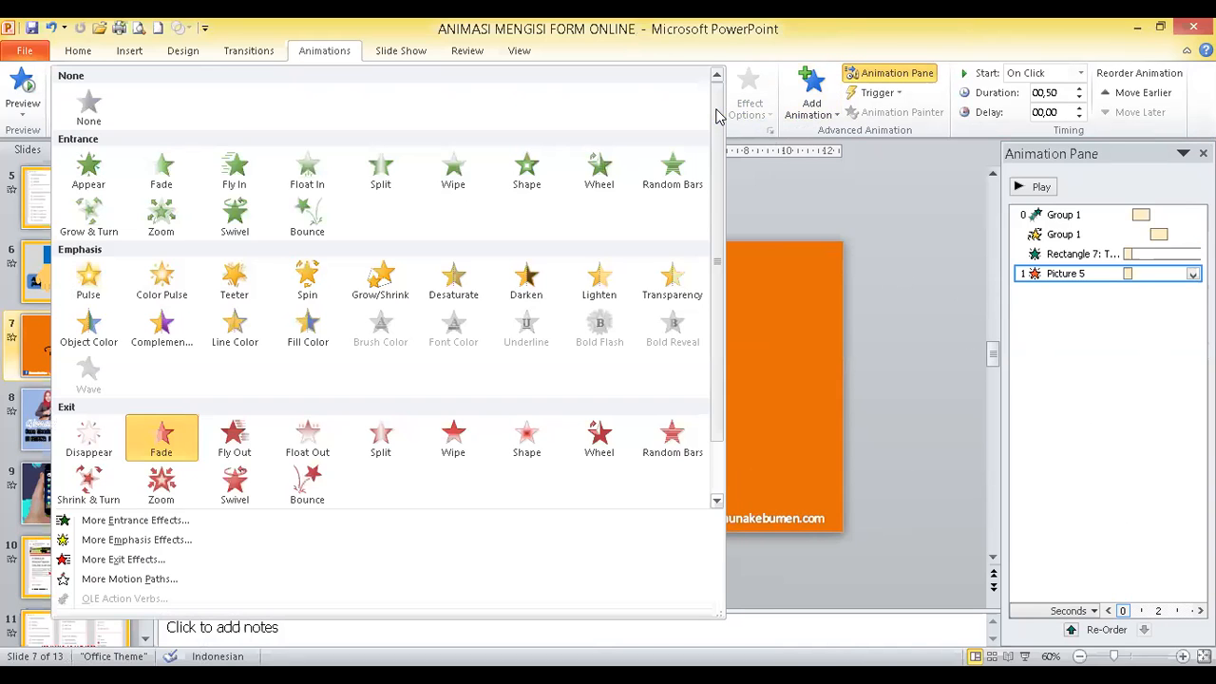
pyautogui.click(813, 408)
pyautogui.click(1193, 274)
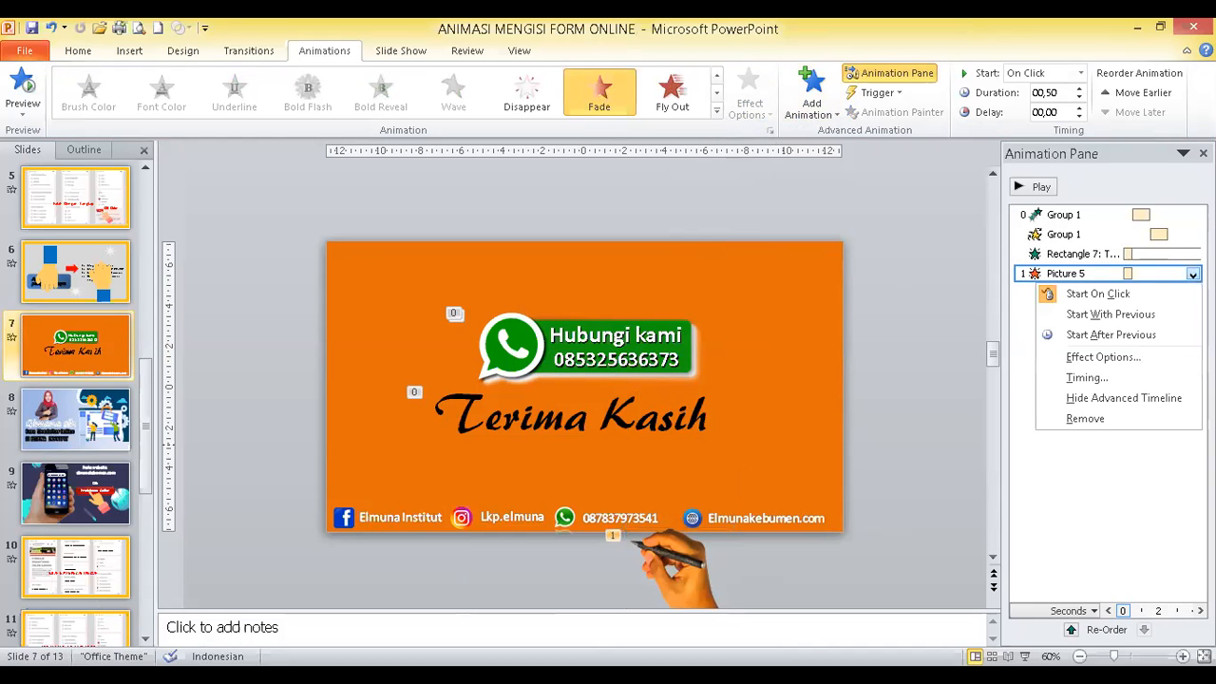
pyautogui.click(1093, 420)
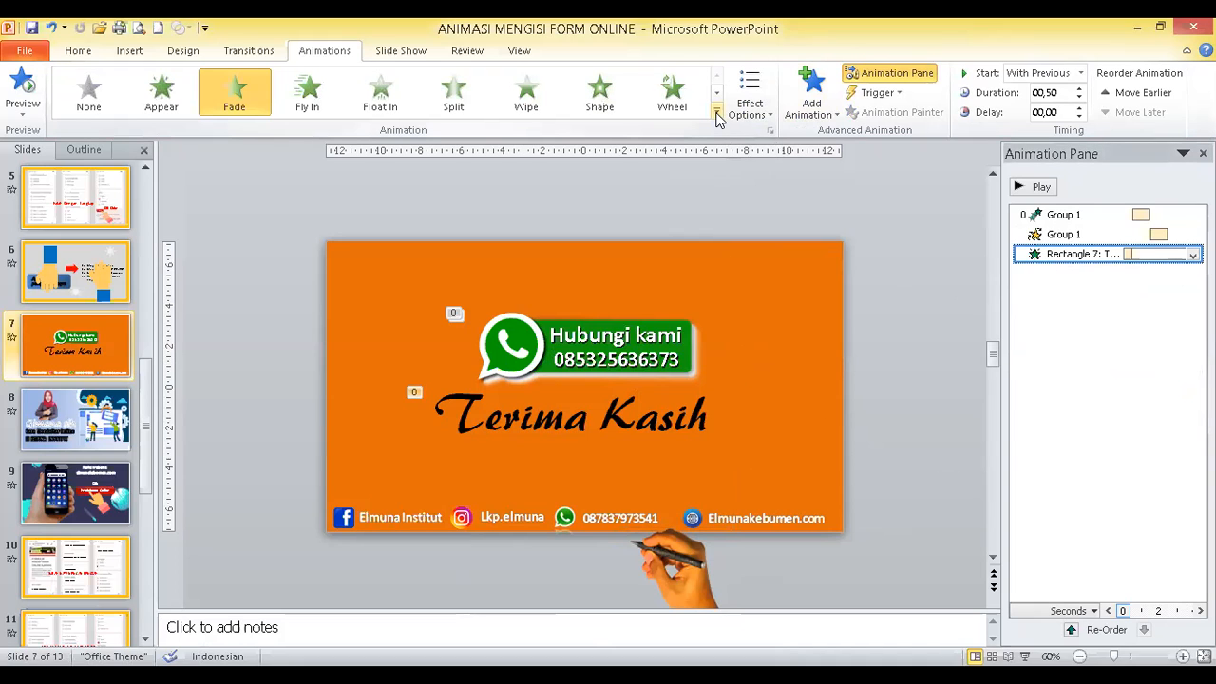
# Draw a custom motion path for the "Terima Kasih" text by tracing over its letters from T to h at 120% zoom
pyautogui.click(807, 118)
pyautogui.scroll(-3, 1141, 527)
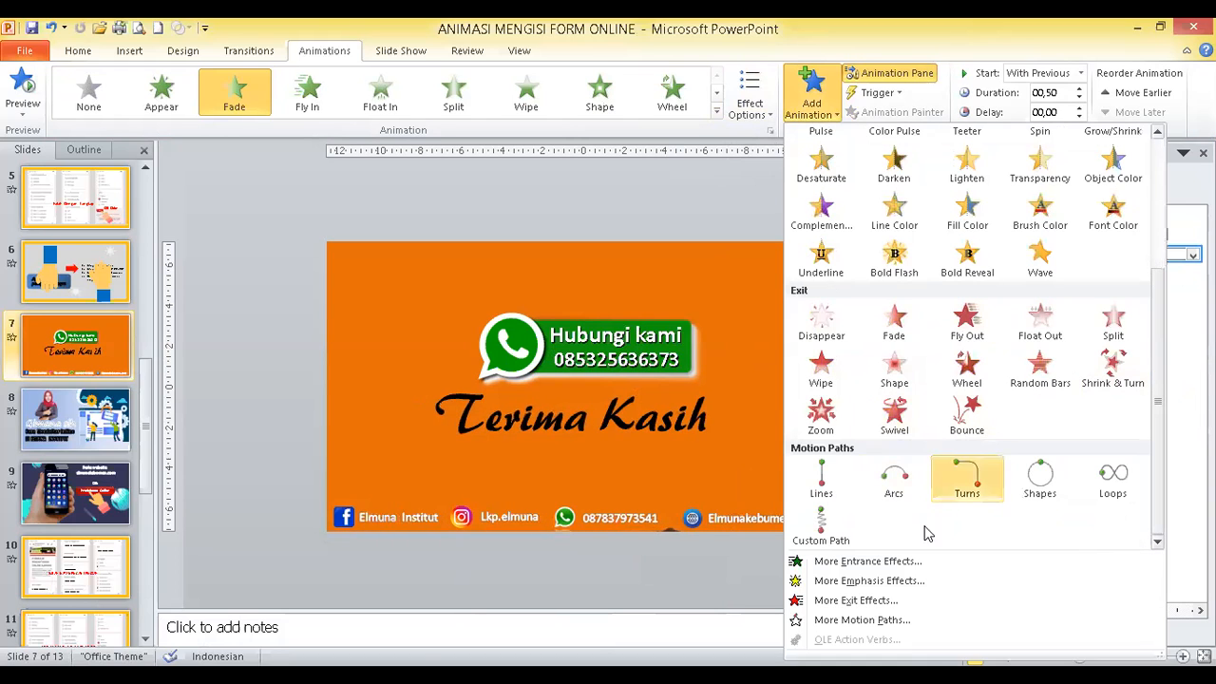
pyautogui.click(823, 528)
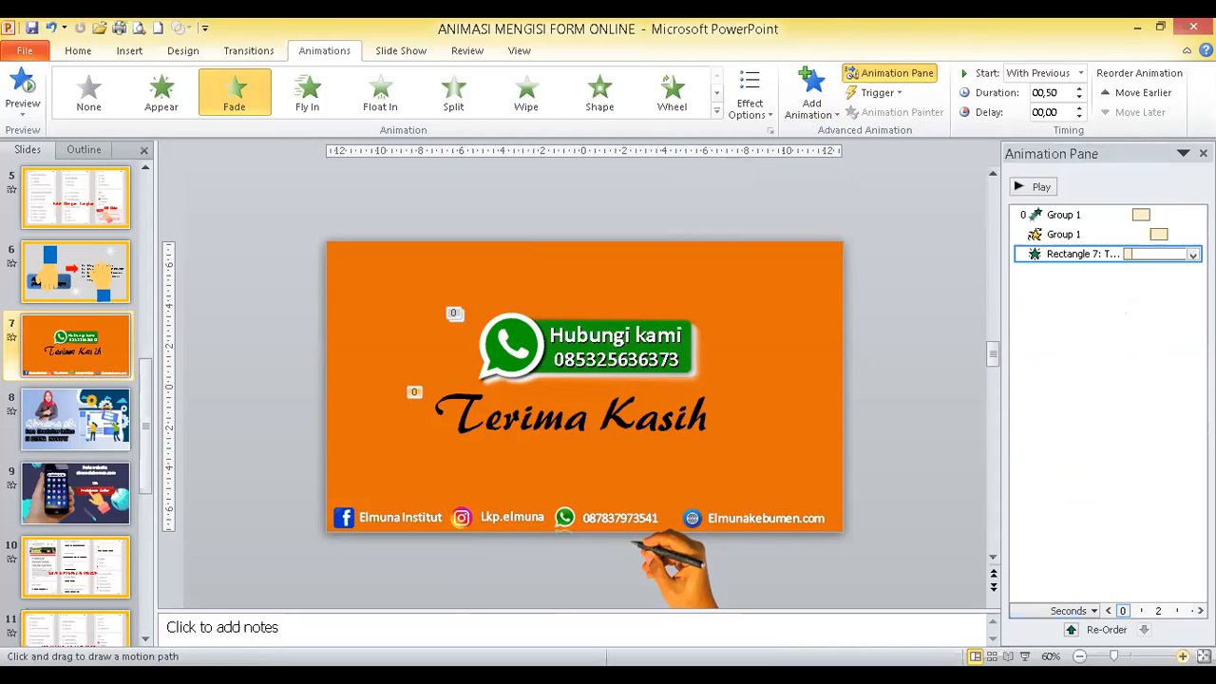
pyautogui.click(1183, 656)
pyautogui.click(1183, 657)
pyautogui.click(1183, 656)
pyautogui.click(1184, 657)
pyautogui.click(1183, 656)
pyautogui.click(1183, 656)
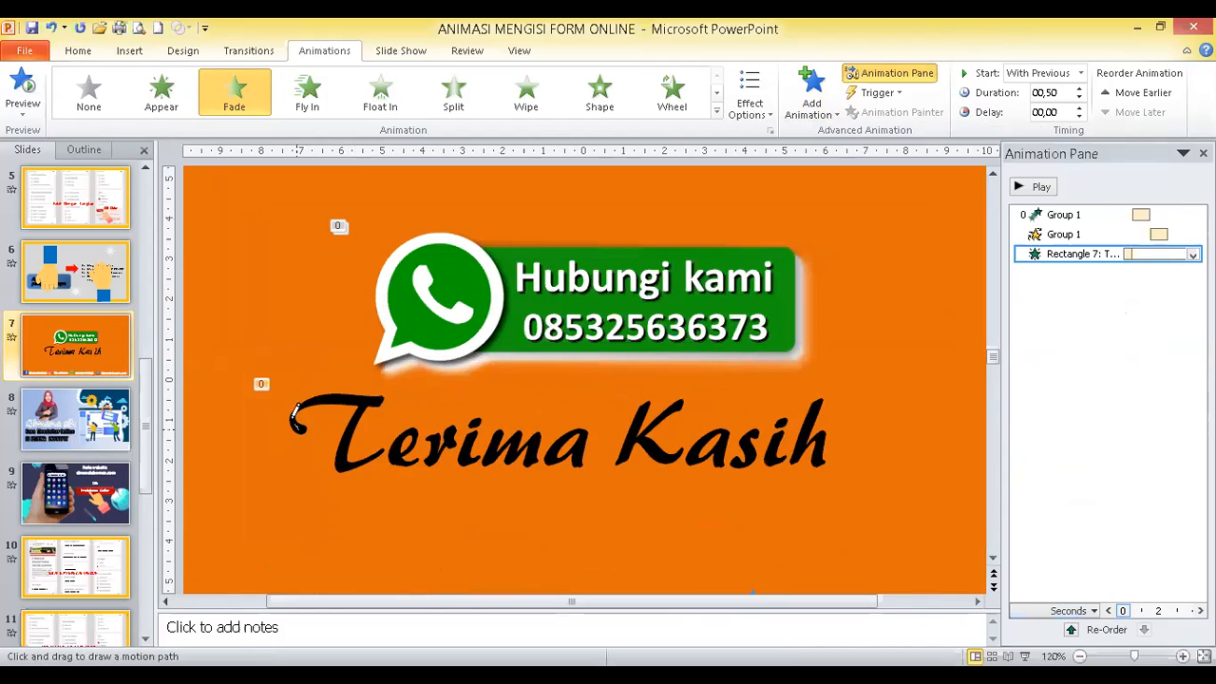
pyautogui.moveTo(302, 404); pyautogui.dragTo(381, 396)
pyautogui.moveTo(347, 456); pyautogui.dragTo(458, 424)
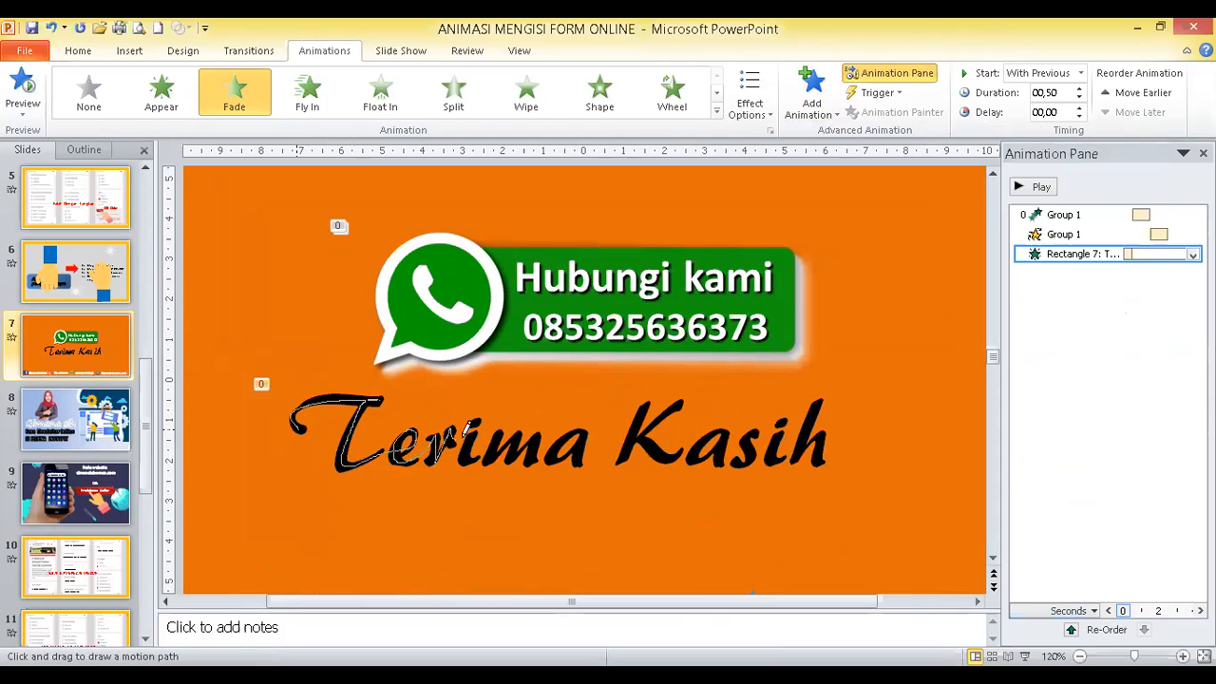
pyautogui.moveTo(470, 460); pyautogui.dragTo(479, 453)
pyautogui.moveTo(518, 456)
pyautogui.mouseDown()
pyautogui.moveTo(540, 429)
pyautogui.moveTo(587, 422)
pyautogui.moveTo(557, 445)
pyautogui.moveTo(609, 451)
pyautogui.moveTo(638, 424)
pyautogui.mouseUp()
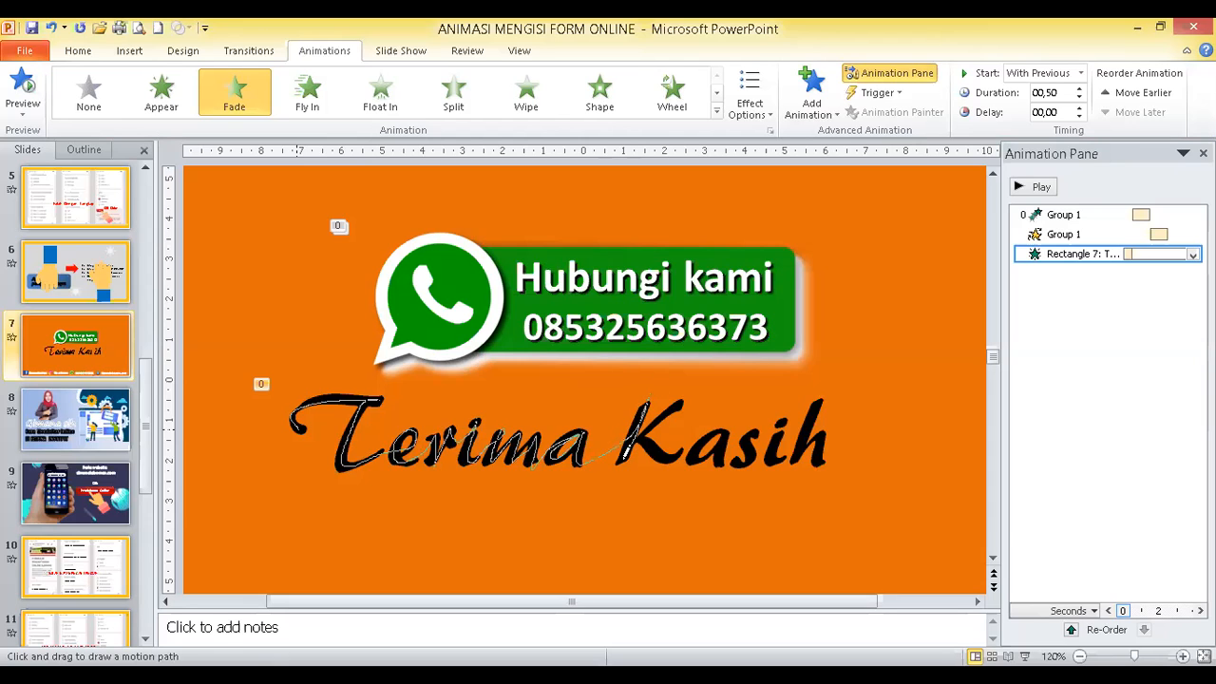
pyautogui.moveTo(640, 429)
pyautogui.mouseDown()
pyautogui.moveTo(682, 404)
pyautogui.moveTo(648, 428)
pyautogui.moveTo(667, 440)
pyautogui.moveTo(722, 418)
pyautogui.moveTo(713, 423)
pyautogui.mouseUp()
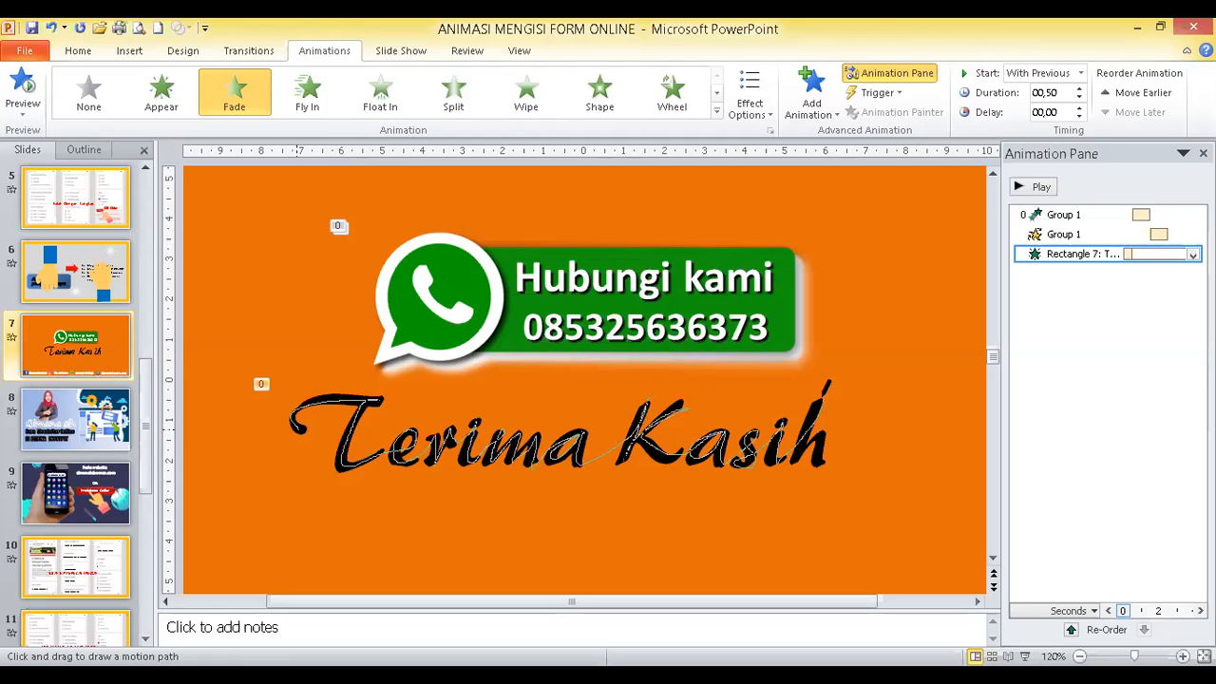
pyautogui.moveTo(823, 418); pyautogui.dragTo(831, 458)
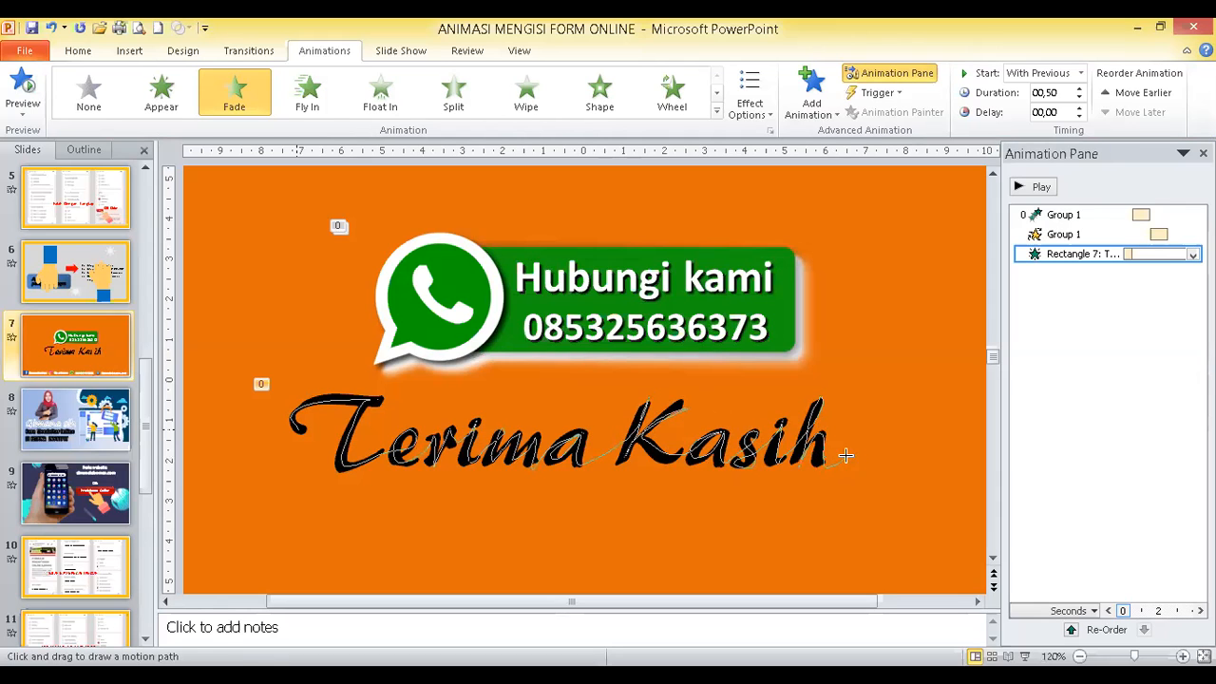
pyautogui.doubleClick(843, 458)
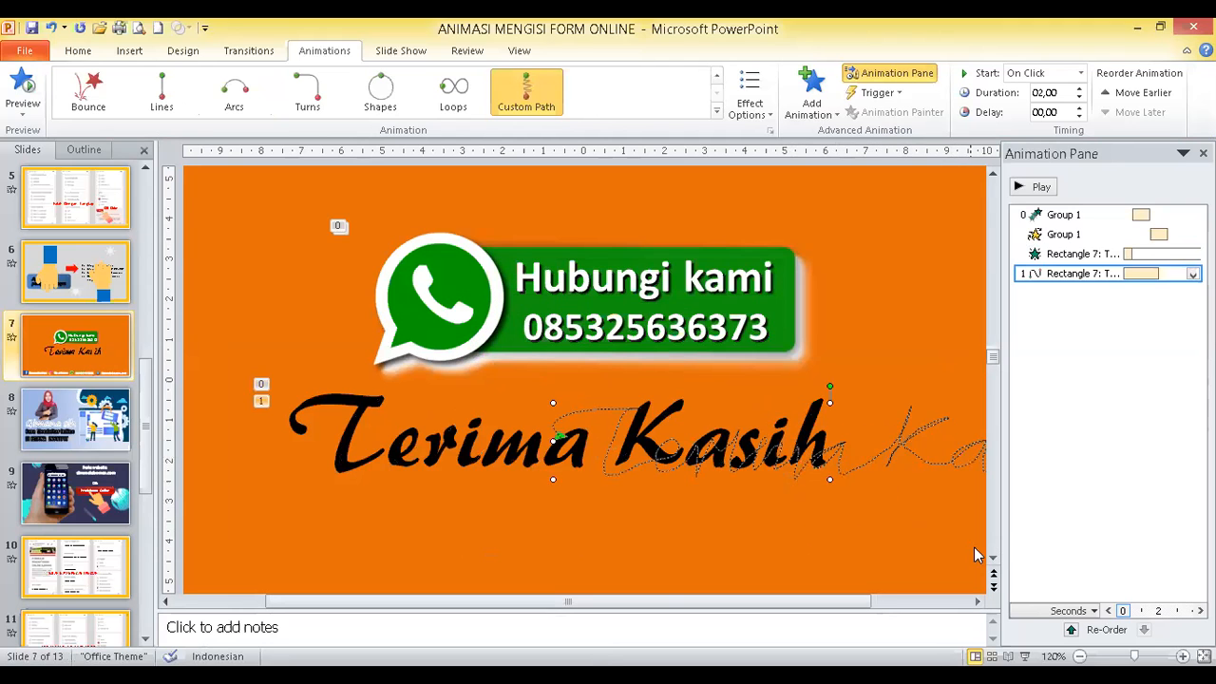
# Move the traced motion path into the empty area just below the "Terima Kasih" text
pyautogui.click(993, 560)
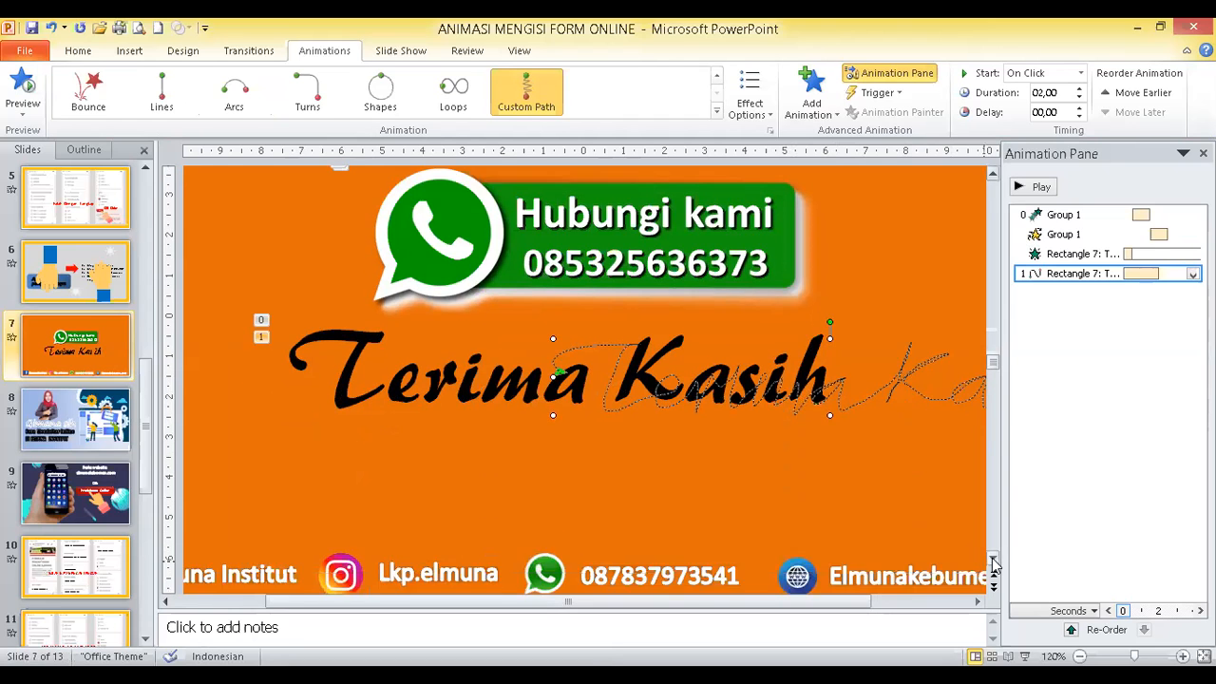
pyautogui.click(993, 564)
pyautogui.moveTo(754, 309); pyautogui.dragTo(704, 403)
pyautogui.click(742, 542)
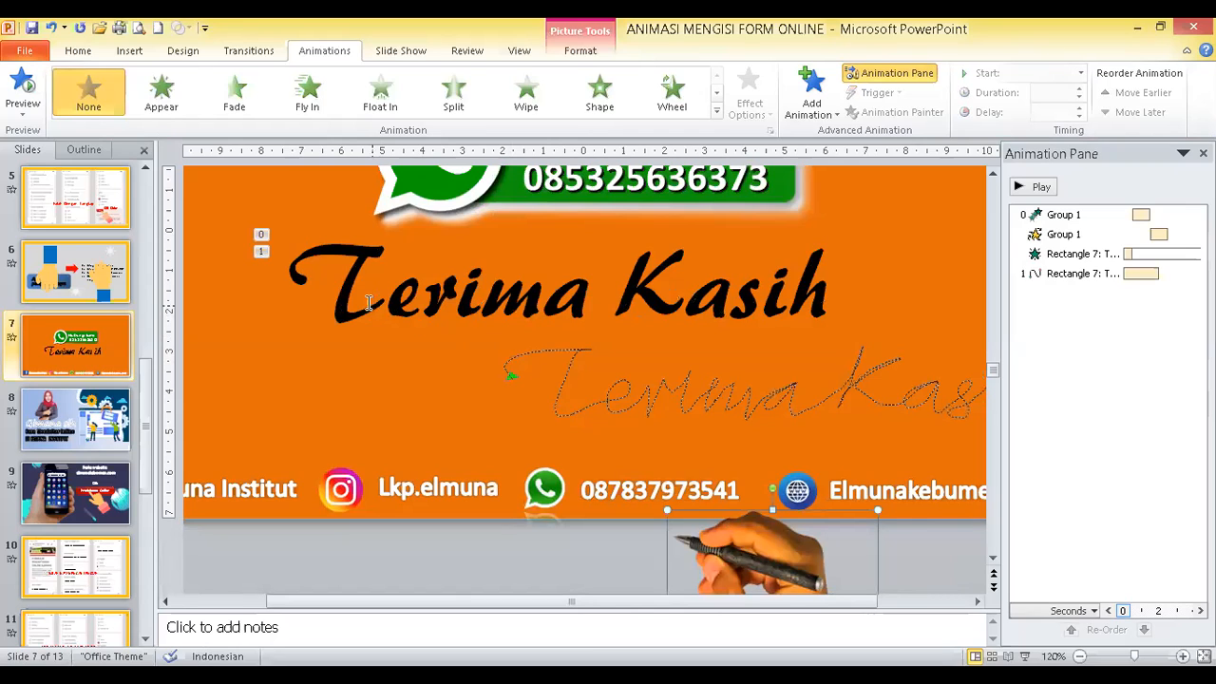
# Set the custom path of the "Terima Kasih" text to start with the previous animation and preview the slide's animations
pyautogui.click(263, 250)
pyautogui.click(1193, 274)
pyautogui.click(1074, 314)
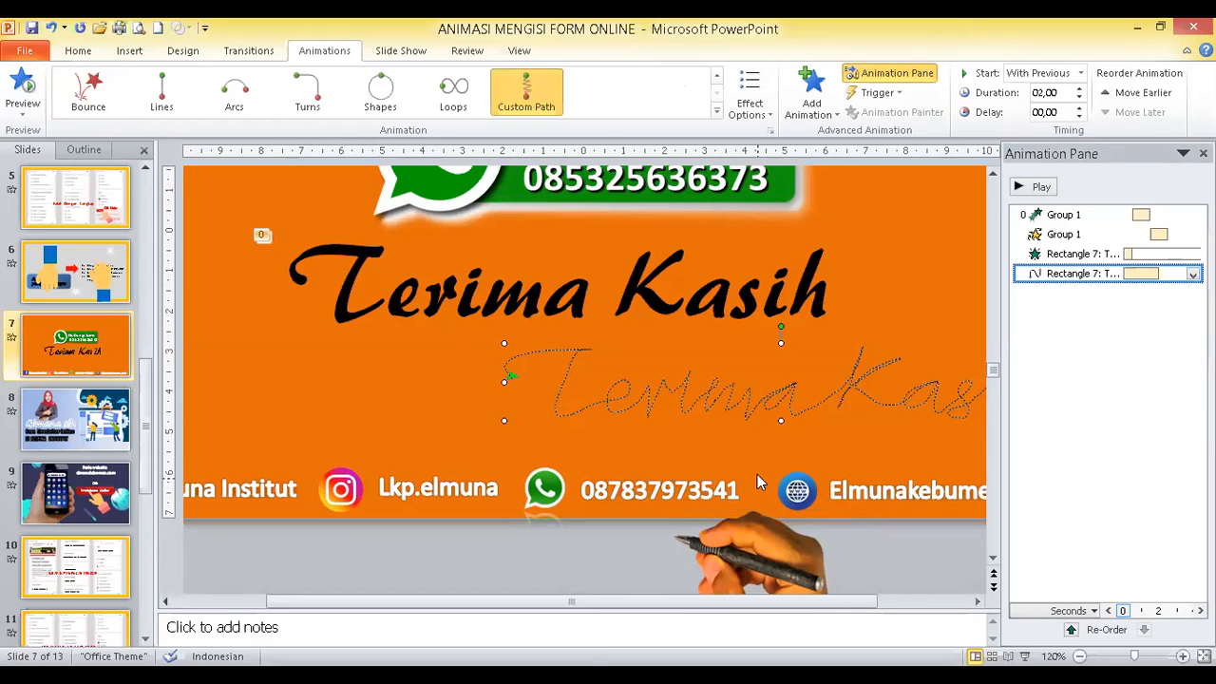
pyautogui.click(1034, 187)
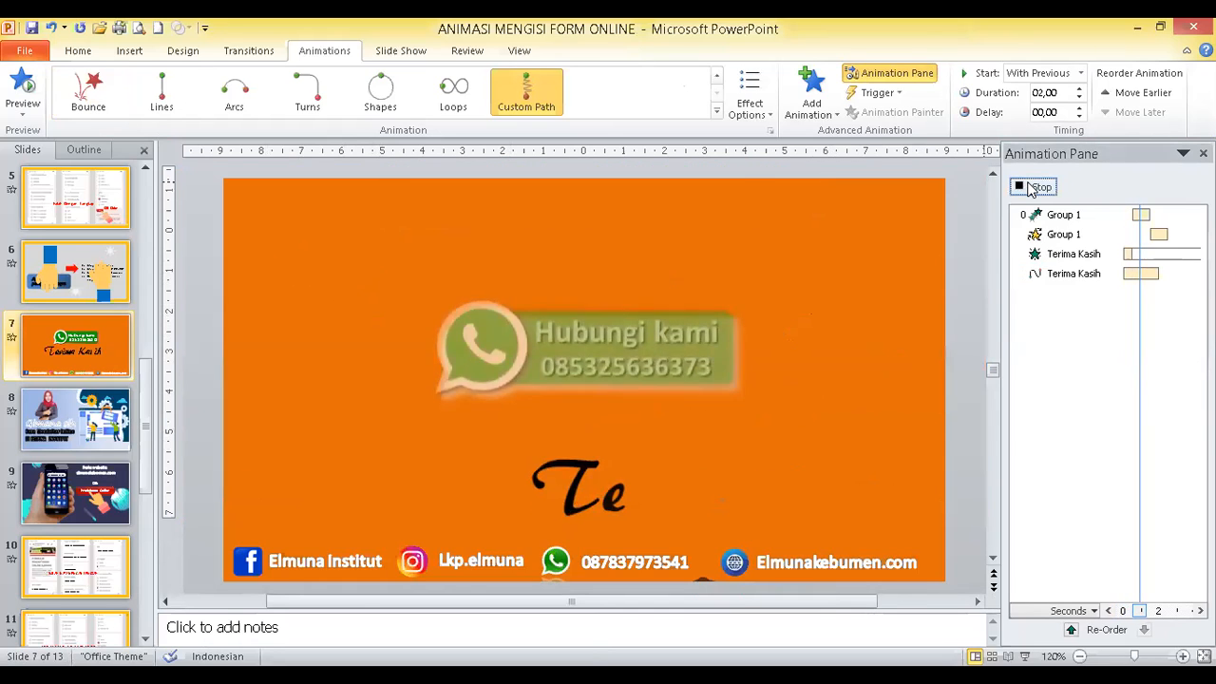
pyautogui.click(1034, 187)
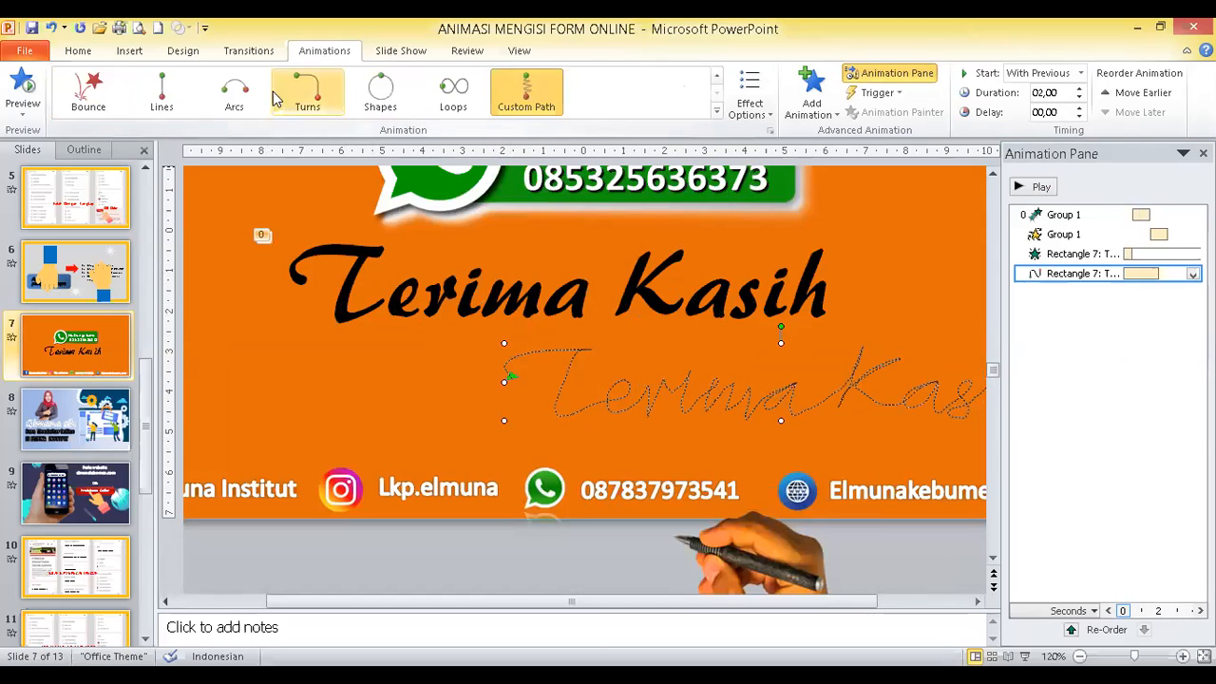
# Delete the custom motion path from the "Terima Kasih" text
pyautogui.click(83, 53)
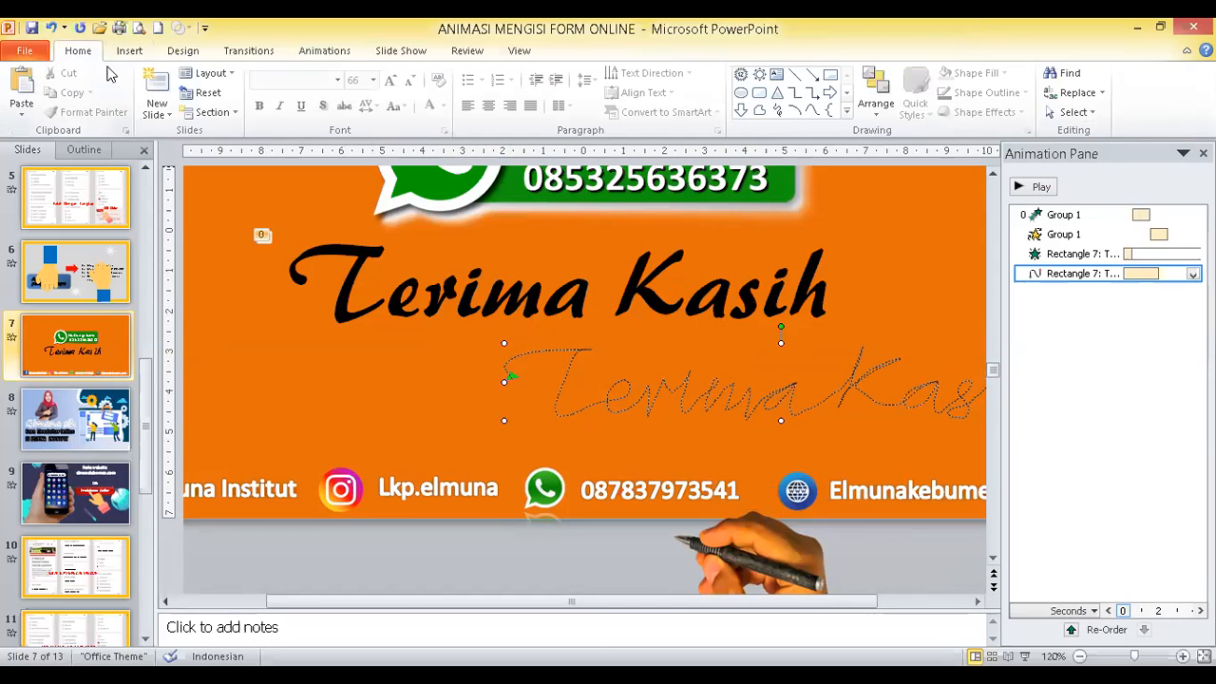
pyautogui.click(713, 396)
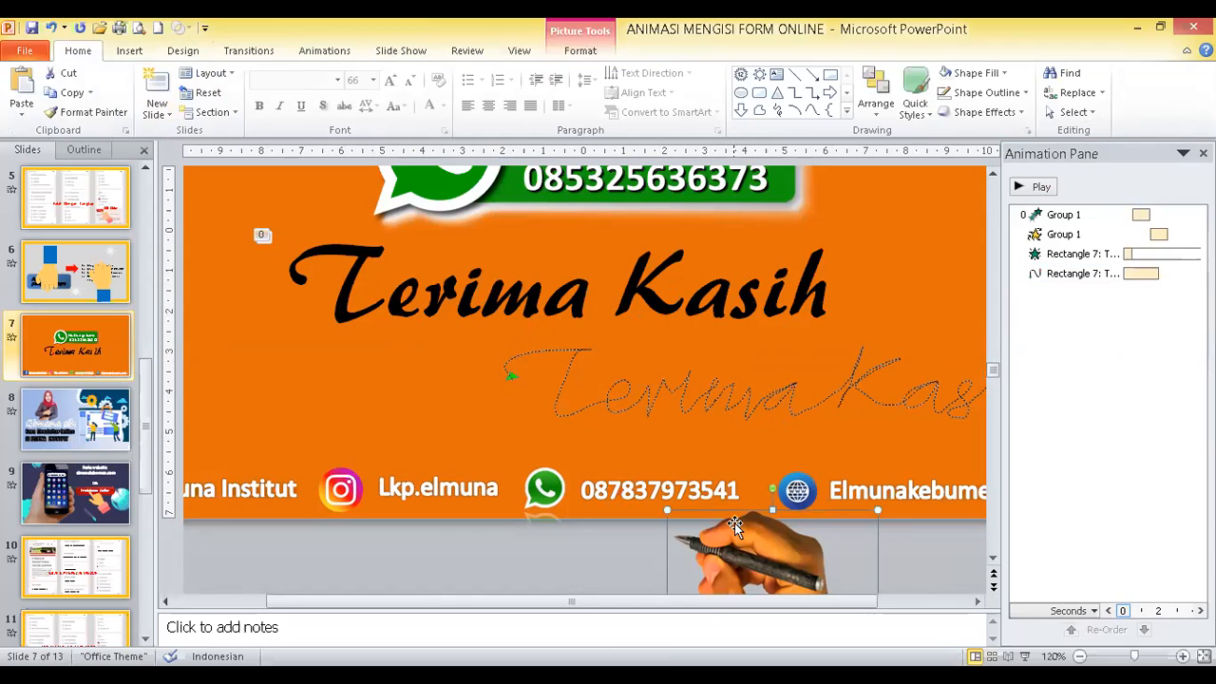
pyautogui.click(722, 406)
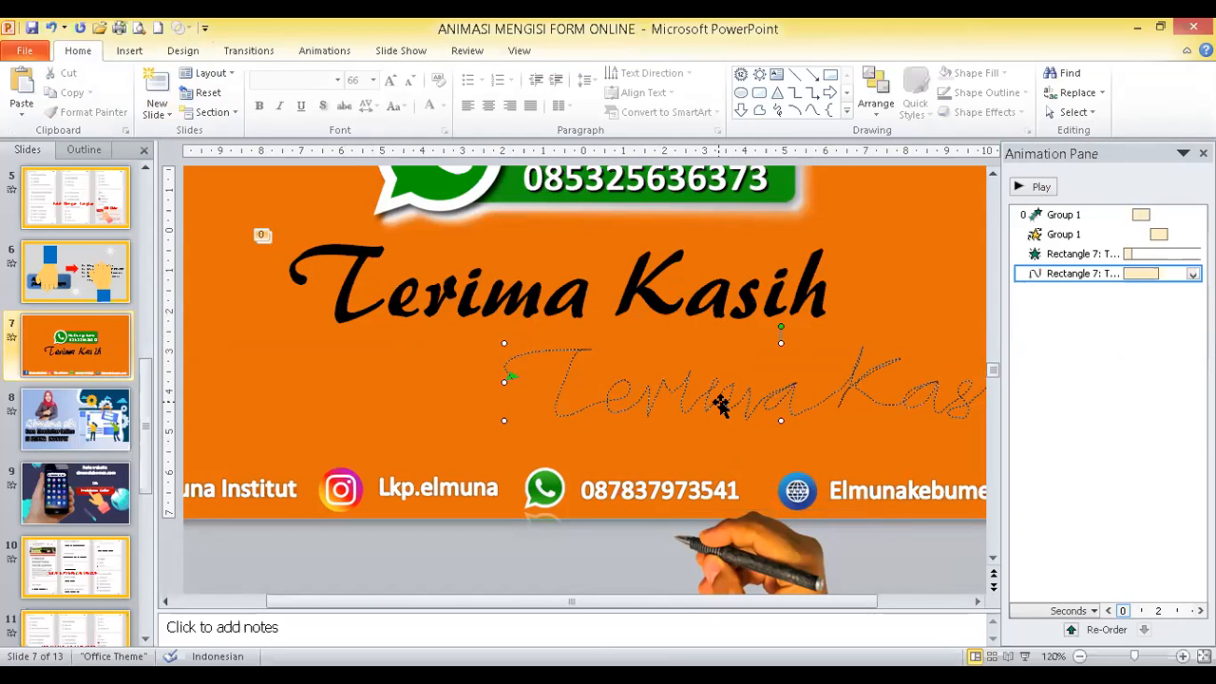
pyautogui.press('Delete')
# Draw a custom motion path for the hand-with-pen picture by tracing over the "Terima Kasih" letters from T to h
pyautogui.click(755, 530)
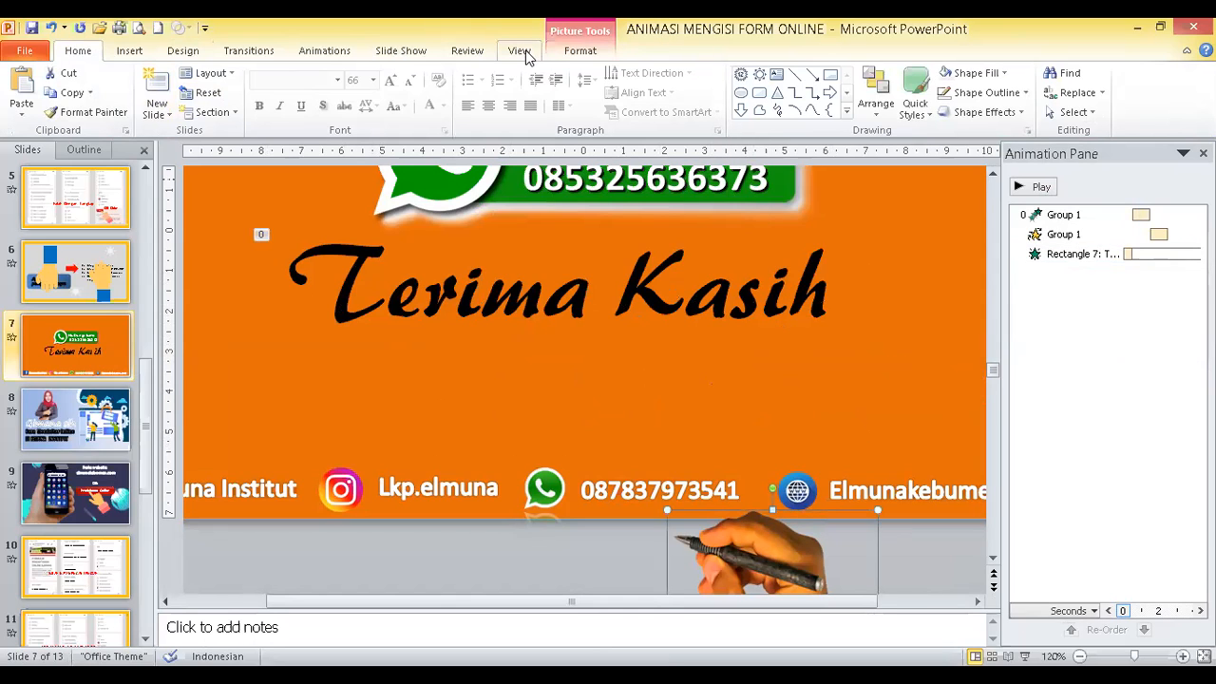
pyautogui.click(315, 52)
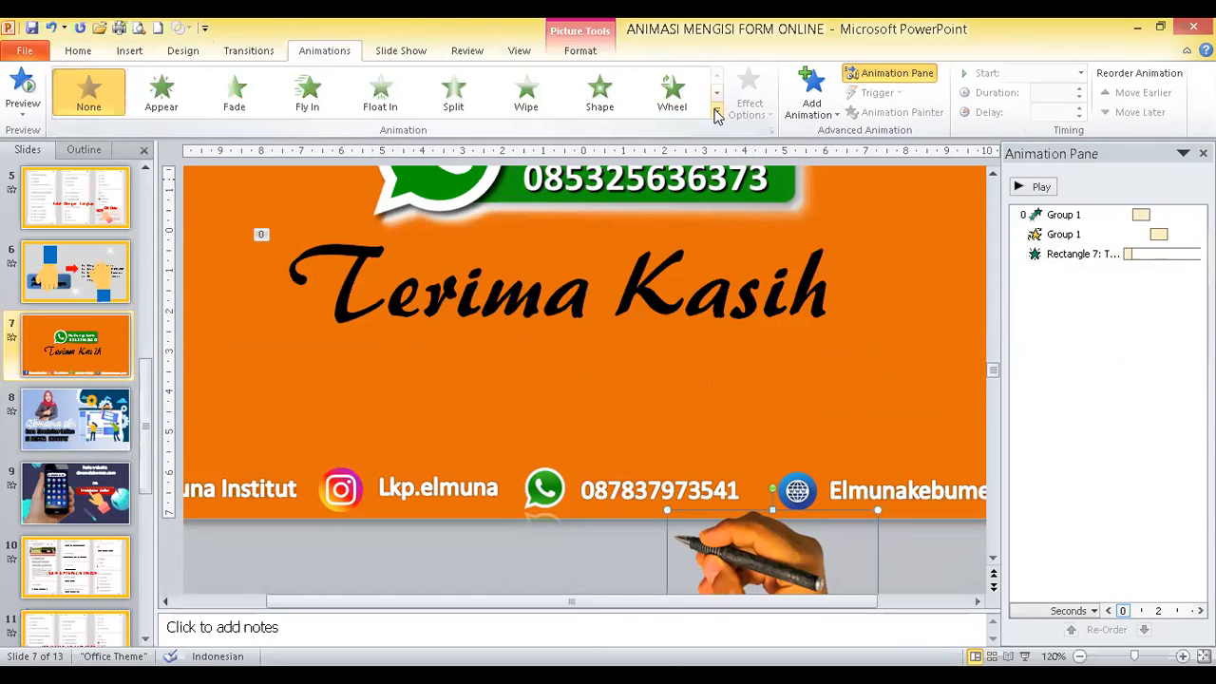
pyautogui.click(823, 121)
pyautogui.scroll(-3, 1166, 451)
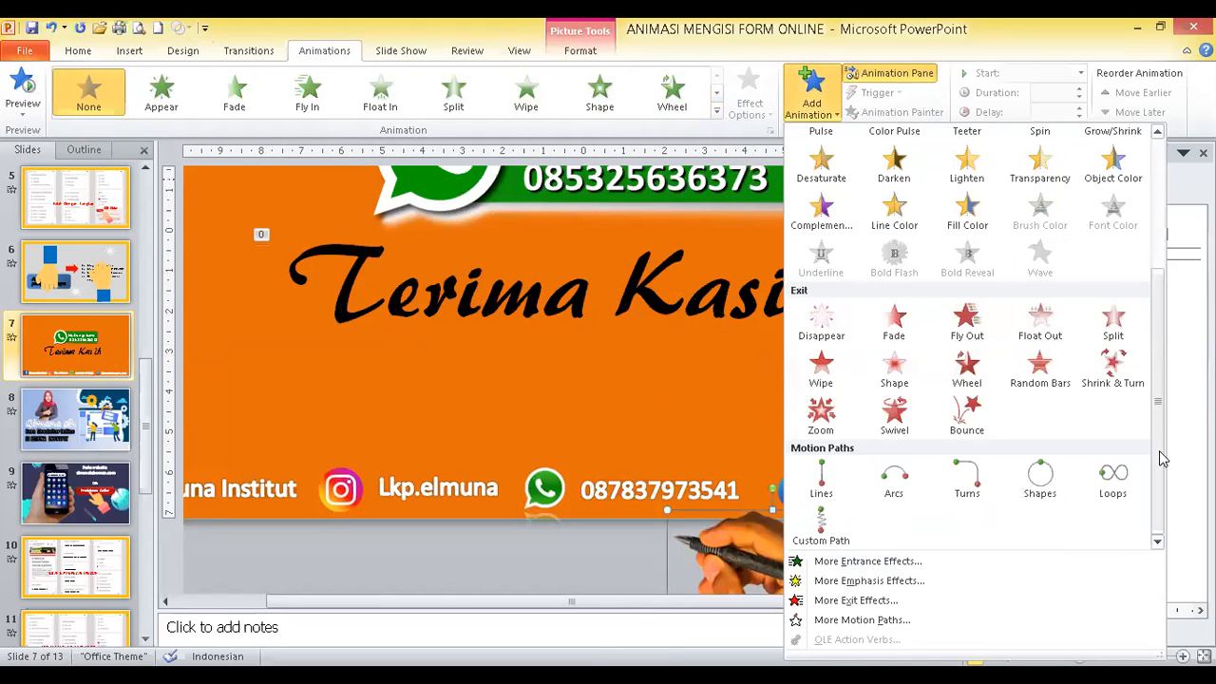
pyautogui.click(823, 526)
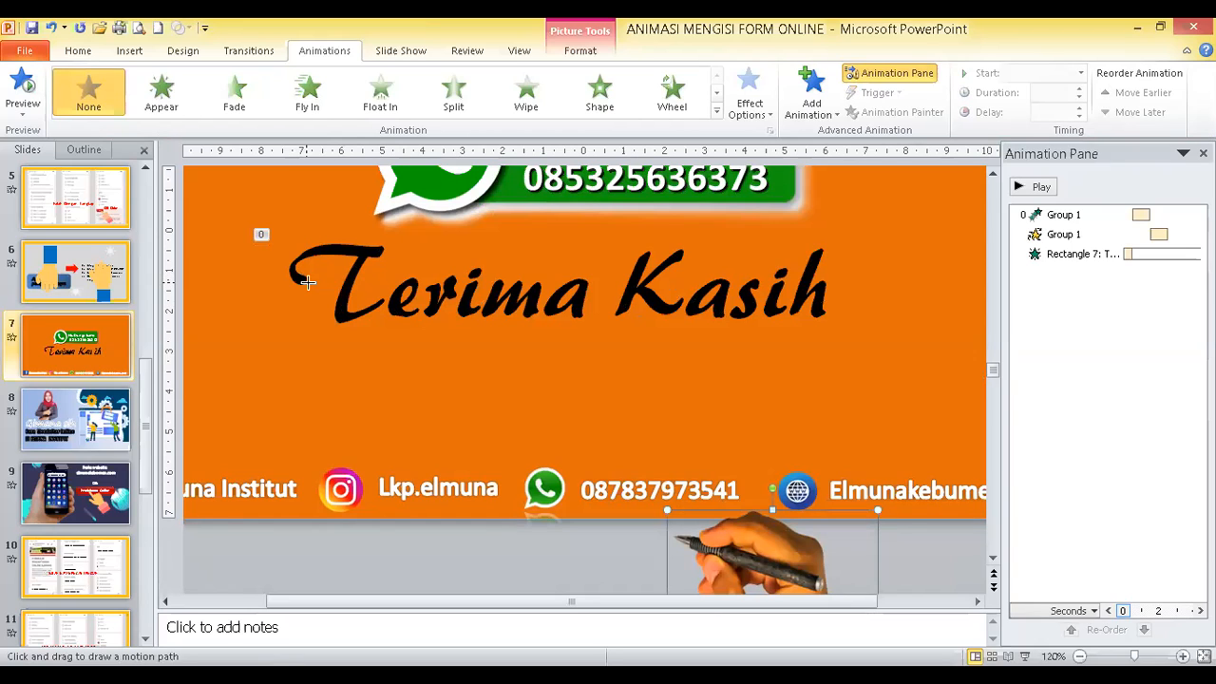
pyautogui.moveTo(301, 248); pyautogui.dragTo(383, 242)
pyautogui.moveTo(348, 306)
pyautogui.mouseDown()
pyautogui.moveTo(419, 264)
pyautogui.moveTo(443, 275)
pyautogui.moveTo(484, 255)
pyautogui.mouseUp()
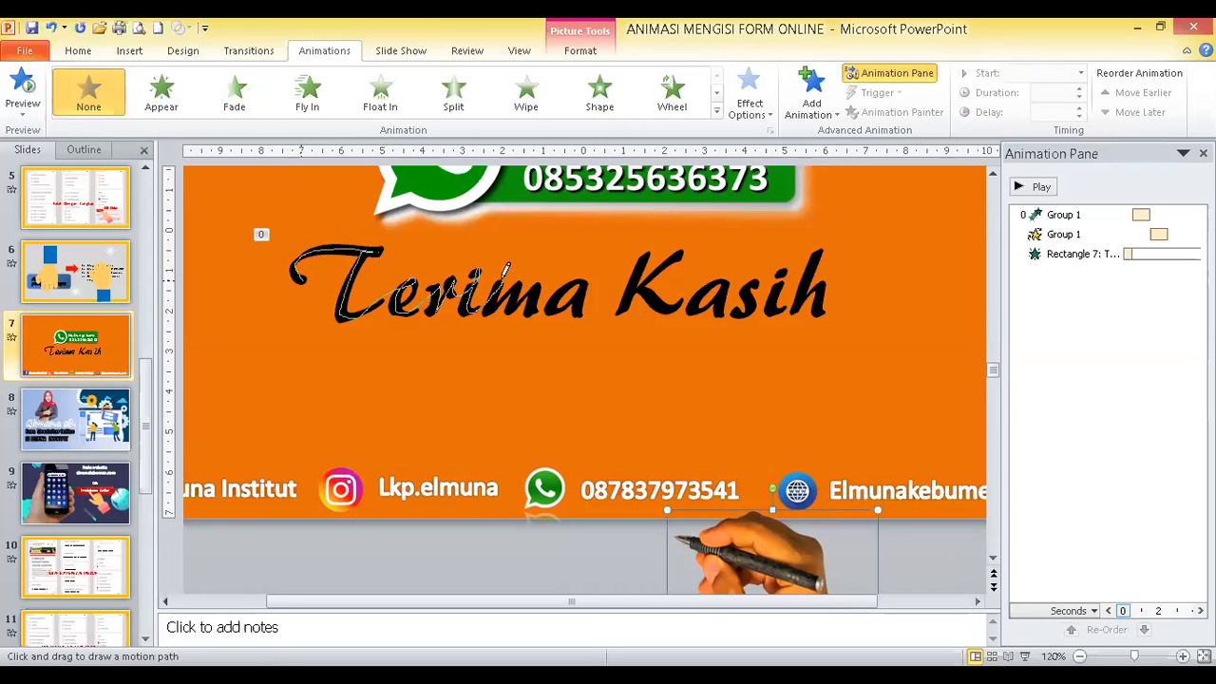
pyautogui.moveTo(495, 302)
pyautogui.mouseDown()
pyautogui.moveTo(513, 282)
pyautogui.moveTo(582, 274)
pyautogui.moveTo(559, 302)
pyautogui.moveTo(589, 268)
pyautogui.moveTo(656, 248)
pyautogui.mouseUp()
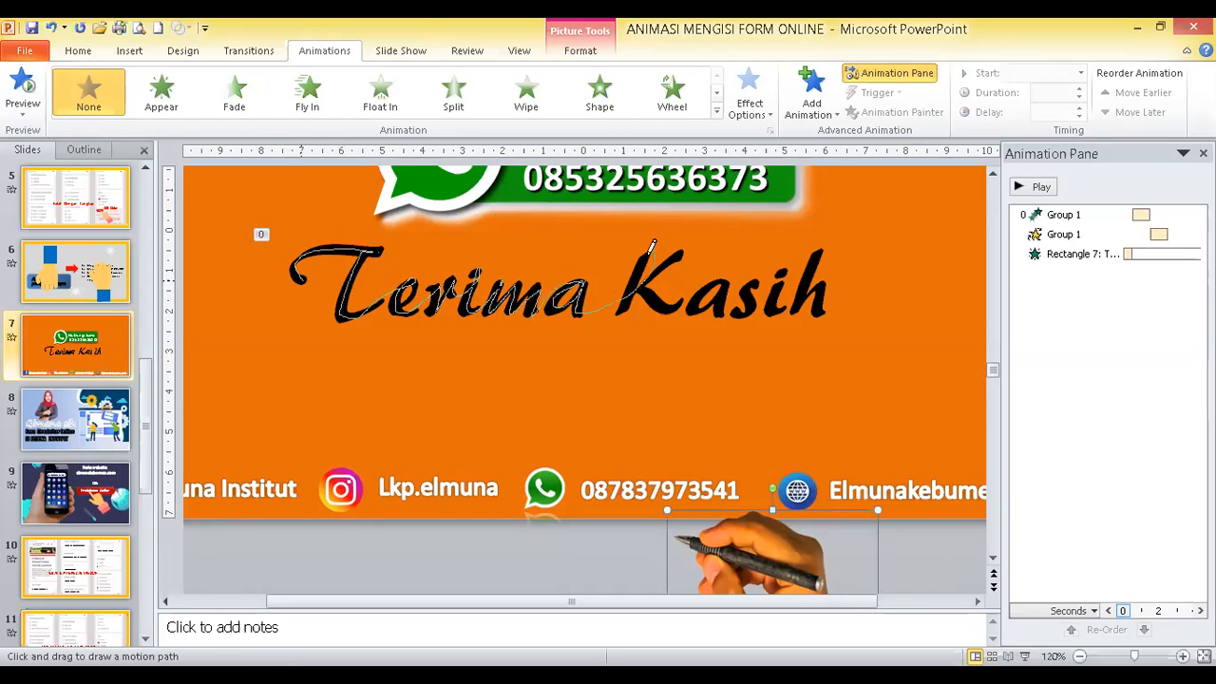
pyautogui.moveTo(636, 296)
pyautogui.mouseDown()
pyautogui.moveTo(678, 249)
pyautogui.moveTo(658, 273)
pyautogui.moveTo(672, 297)
pyautogui.moveTo(734, 268)
pyautogui.moveTo(702, 306)
pyautogui.moveTo(735, 270)
pyautogui.moveTo(756, 306)
pyautogui.mouseUp()
pyautogui.moveTo(788, 258)
pyautogui.mouseDown()
pyautogui.moveTo(779, 296)
pyautogui.moveTo(824, 243)
pyautogui.mouseUp()
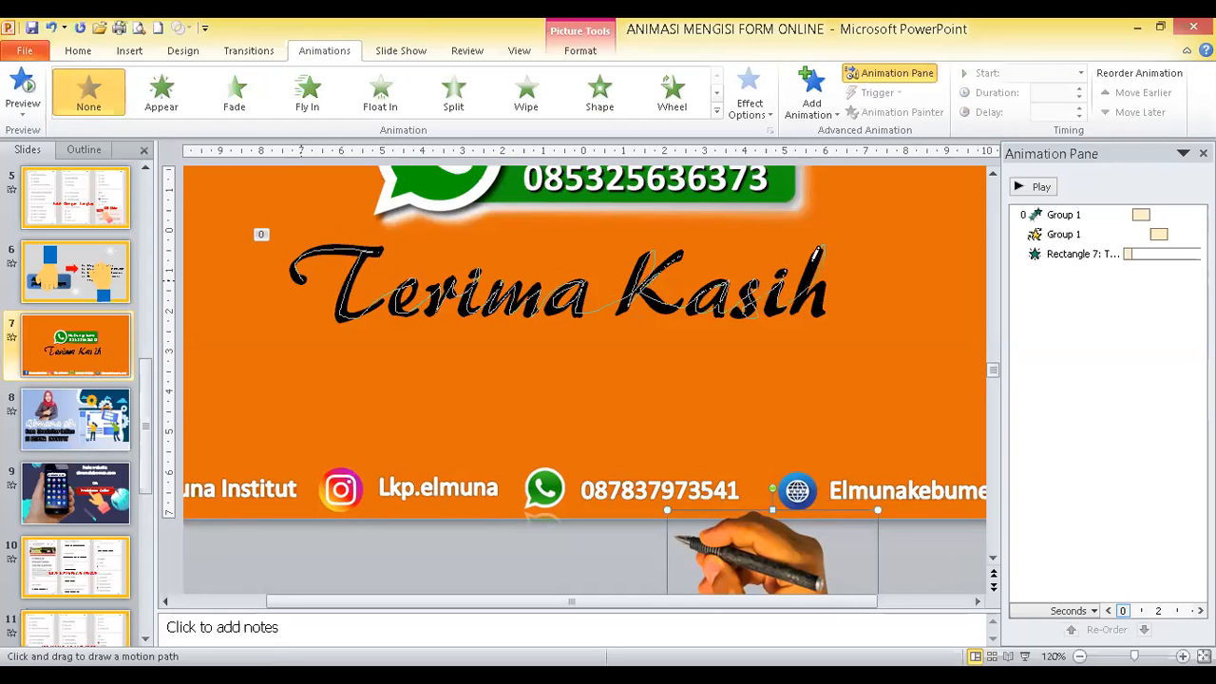
pyautogui.moveTo(831, 302); pyautogui.dragTo(843, 311)
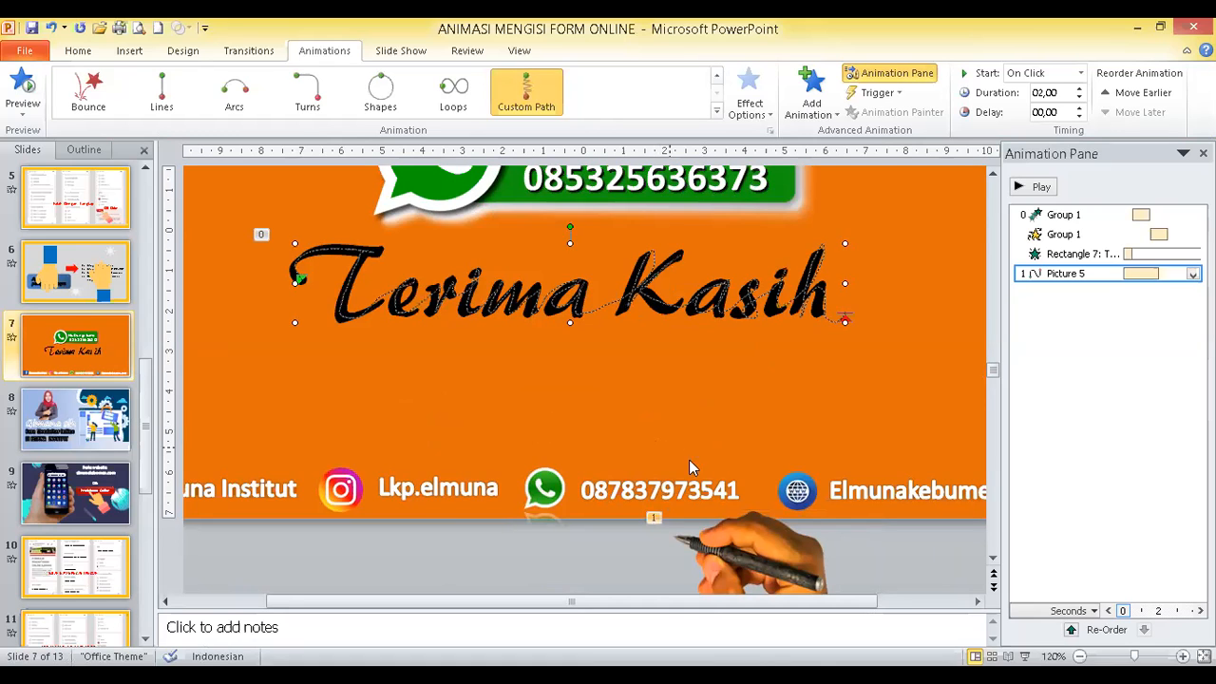
# Move the hand's motion path just below the "Terima Kasih" text and set it to start with the previous animation
pyautogui.moveTo(568, 306); pyautogui.dragTo(615, 387)
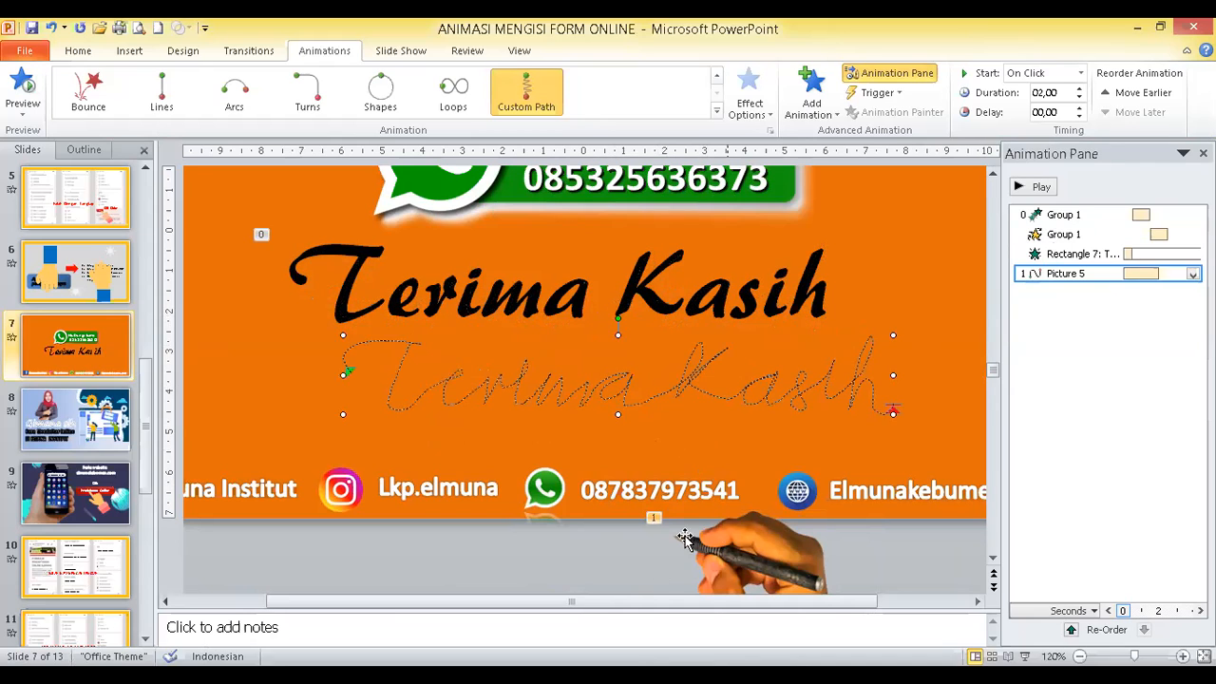
pyautogui.click(1193, 274)
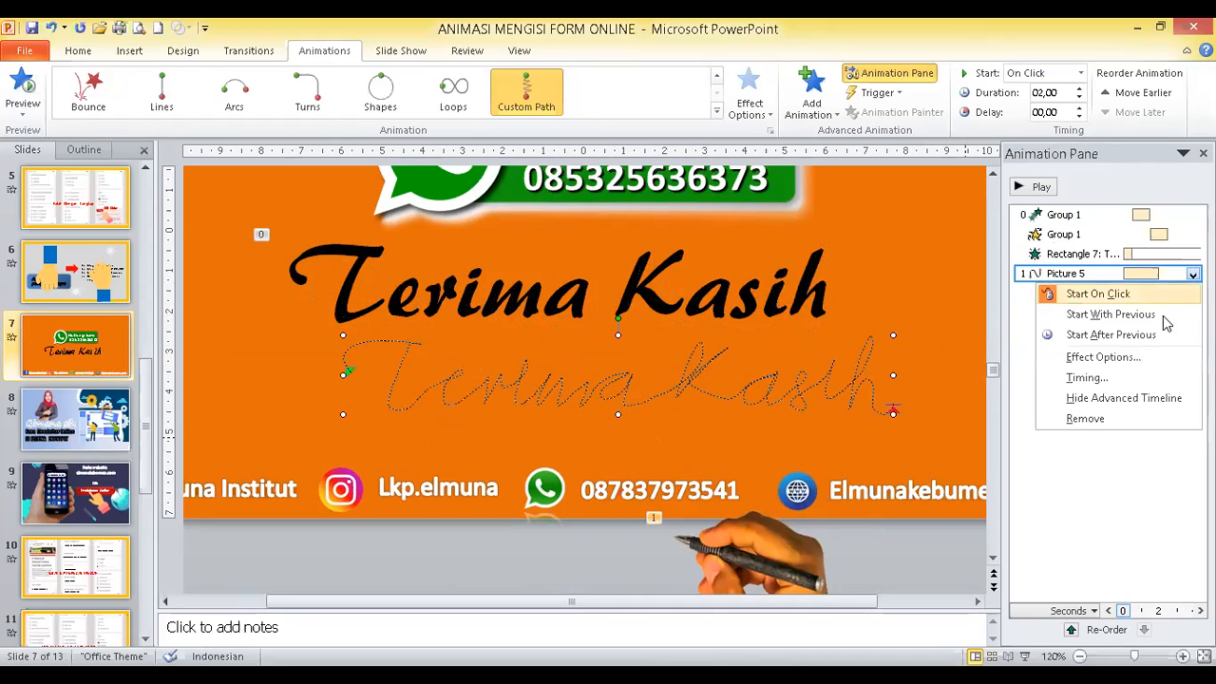
pyautogui.click(1102, 314)
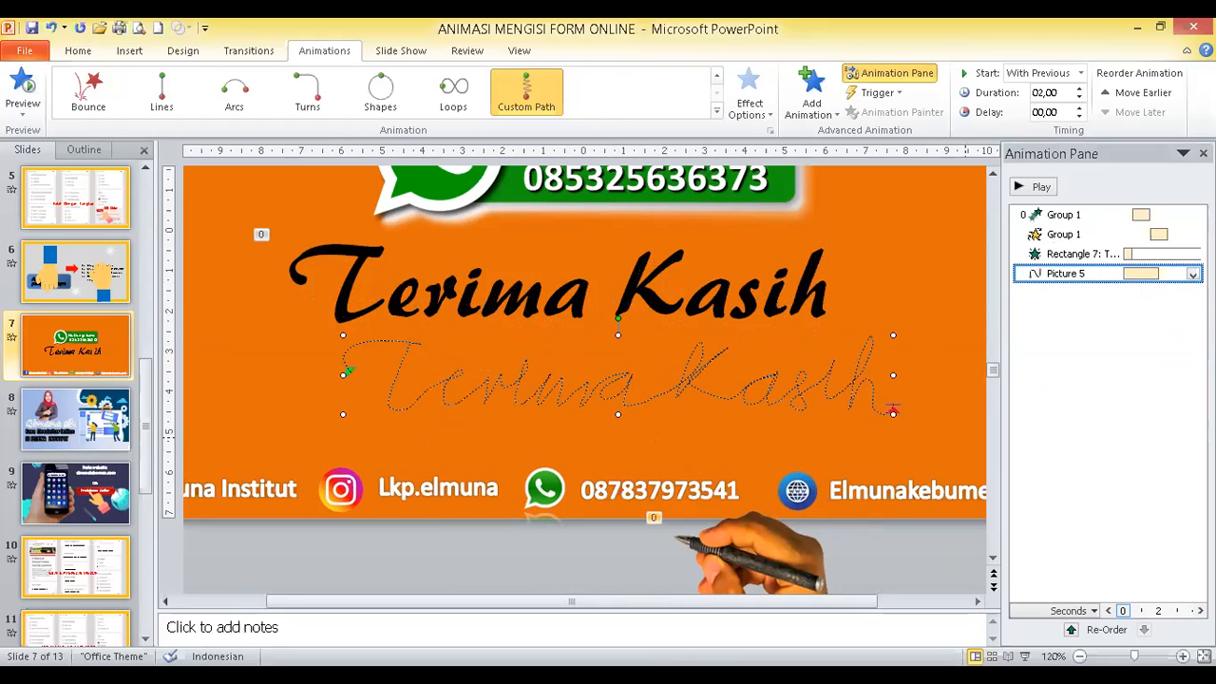
# Check the start option of the "Terima Kasih" text's Fade animation and preview the slide's animations
pyautogui.click(1138, 255)
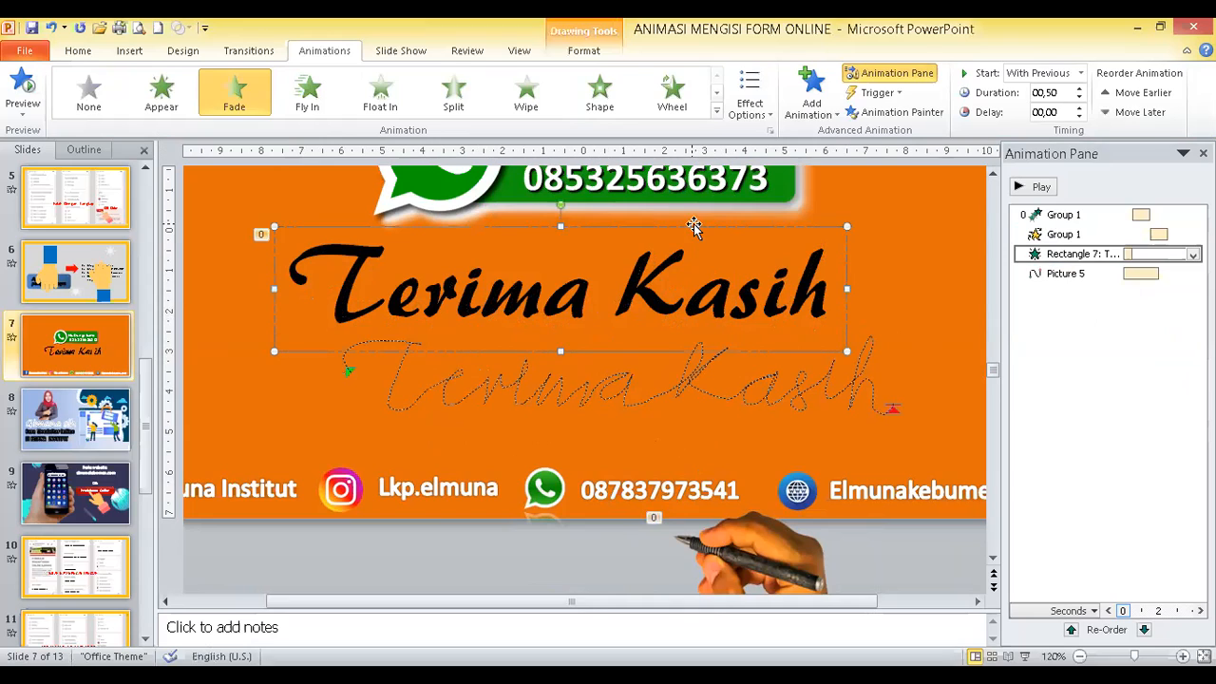
pyautogui.click(1193, 255)
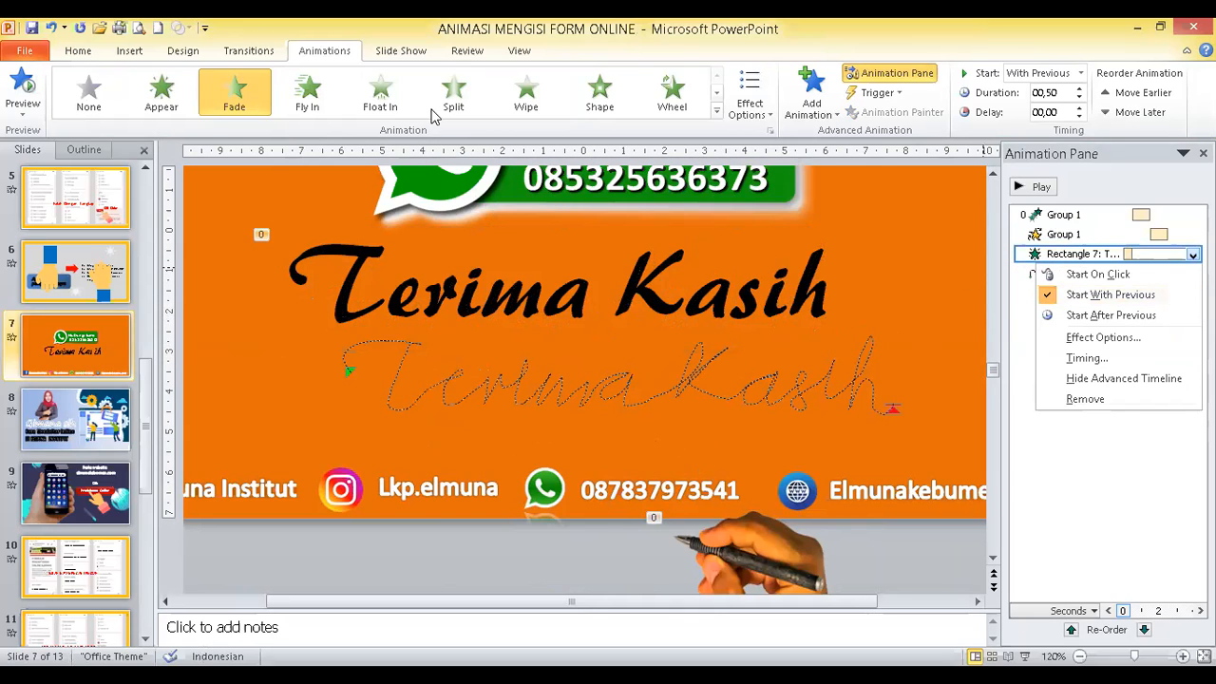
pyautogui.click(510, 319)
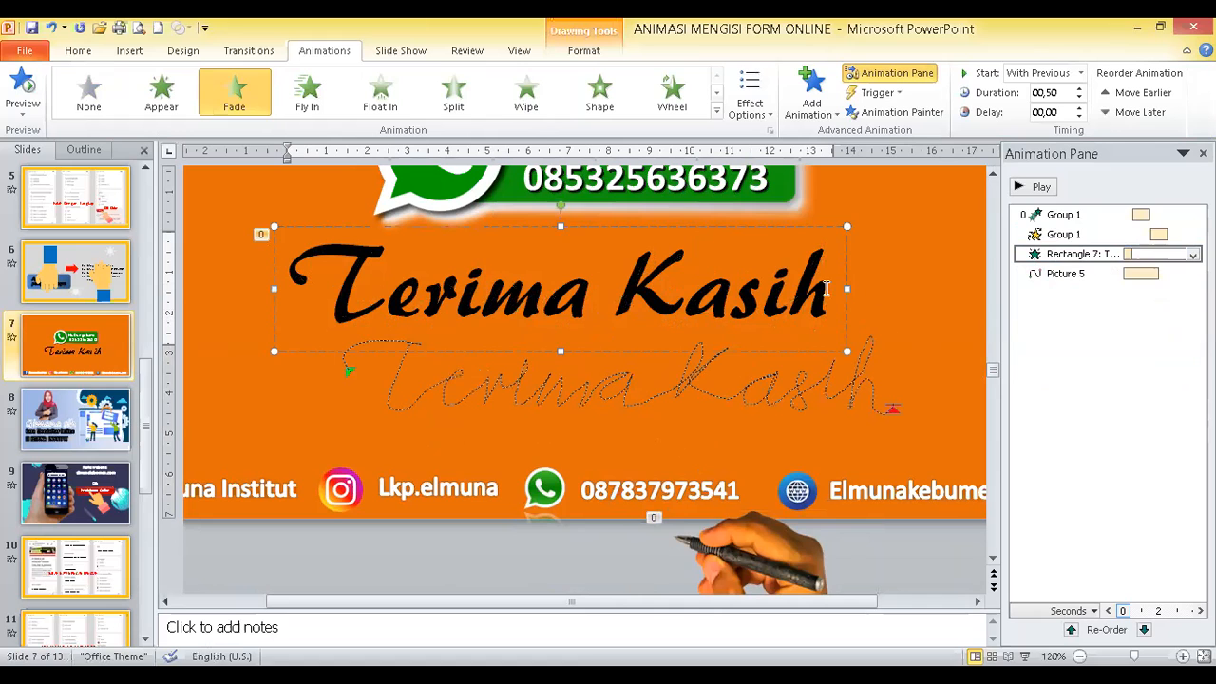
pyautogui.click(1039, 188)
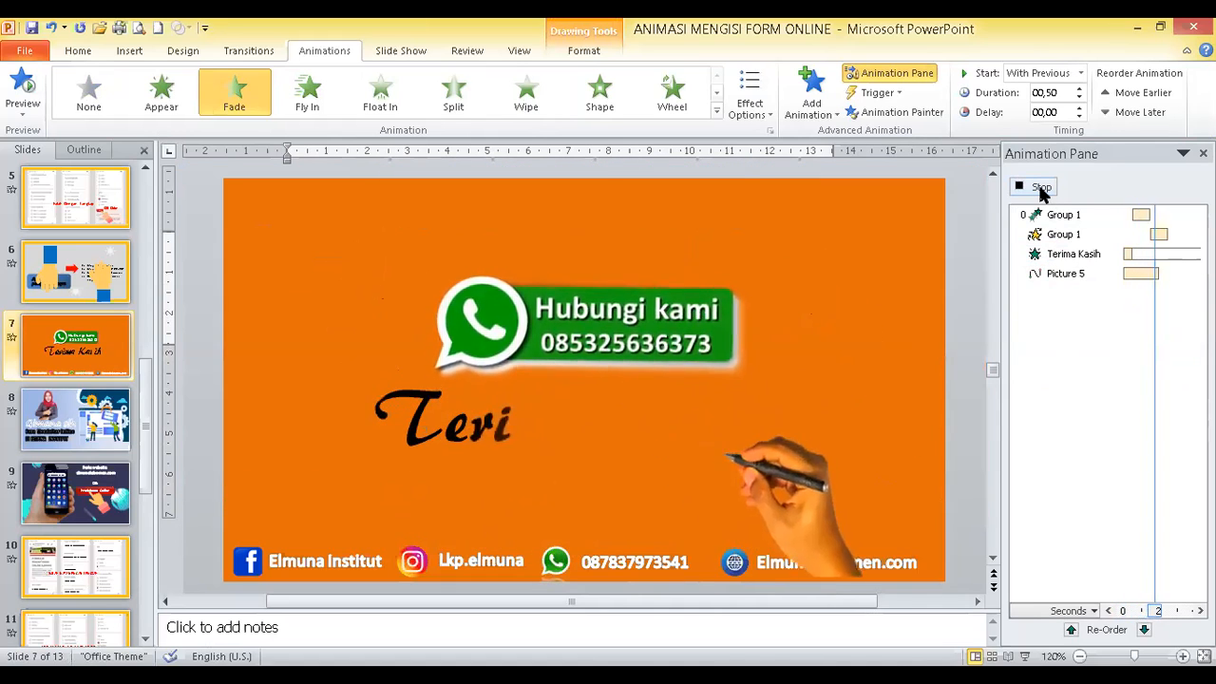
pyautogui.click(1043, 193)
# Set the duration of the hand picture's custom path to 5 seconds (Very Slow)
pyautogui.click(795, 555)
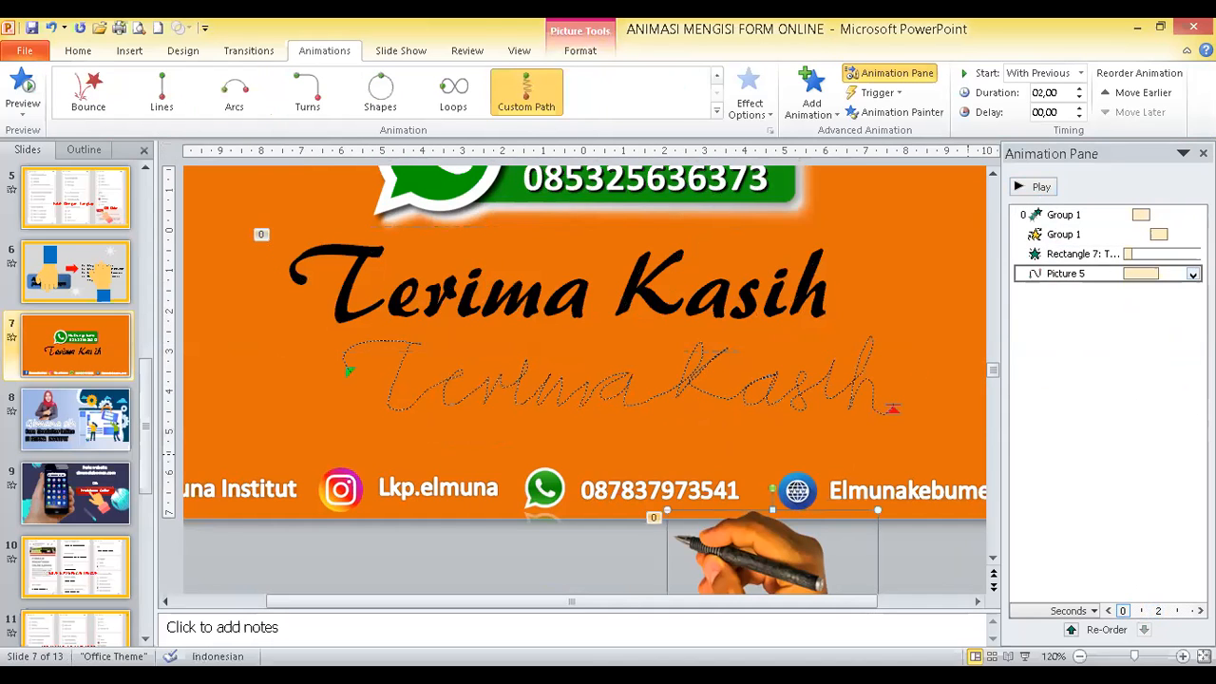
pyautogui.click(1192, 274)
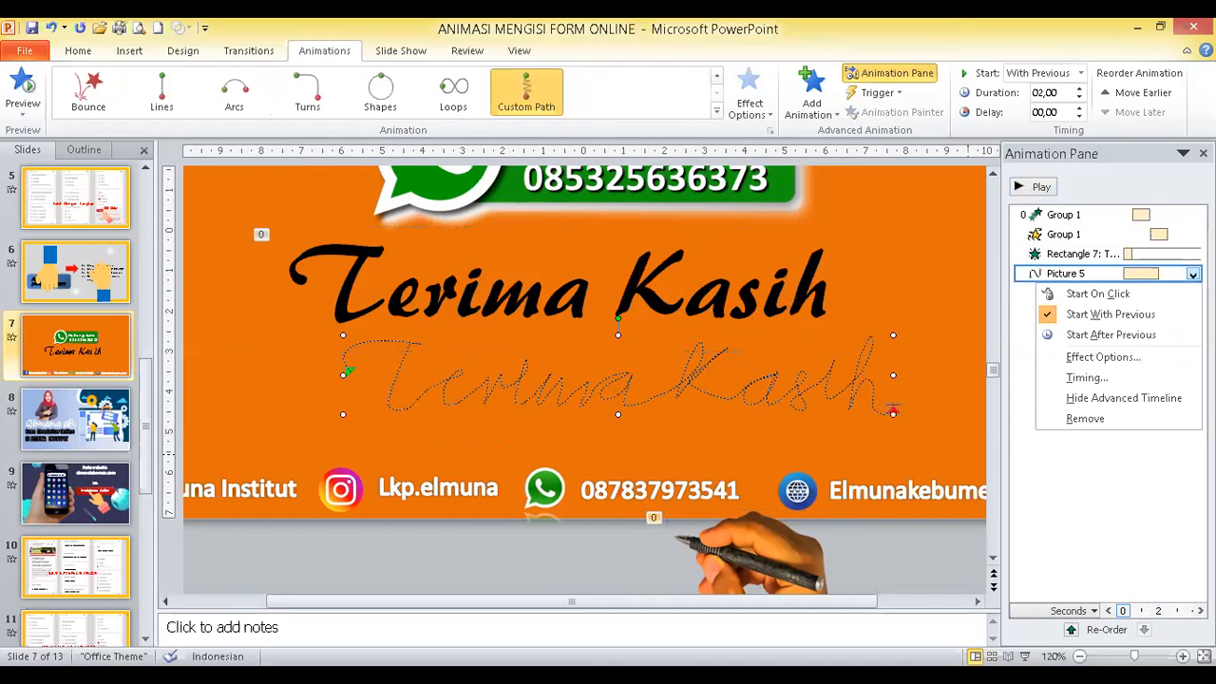
pyautogui.click(1097, 360)
pyautogui.click(783, 205)
pyautogui.click(891, 271)
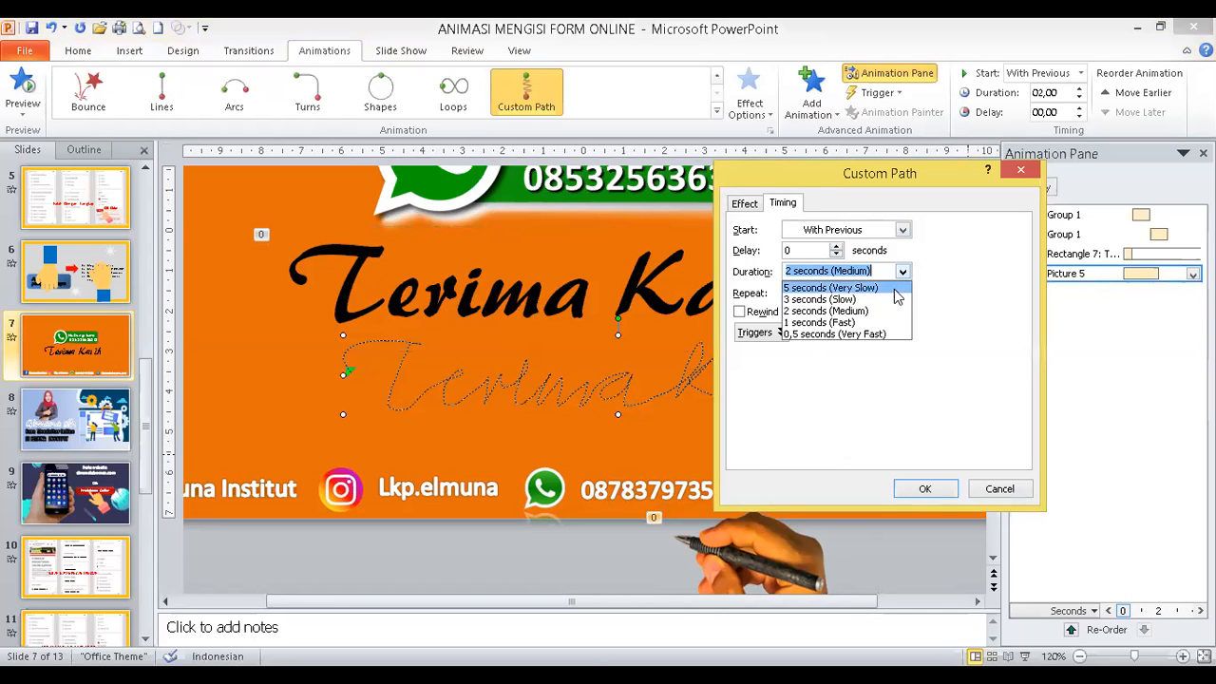
pyautogui.click(885, 289)
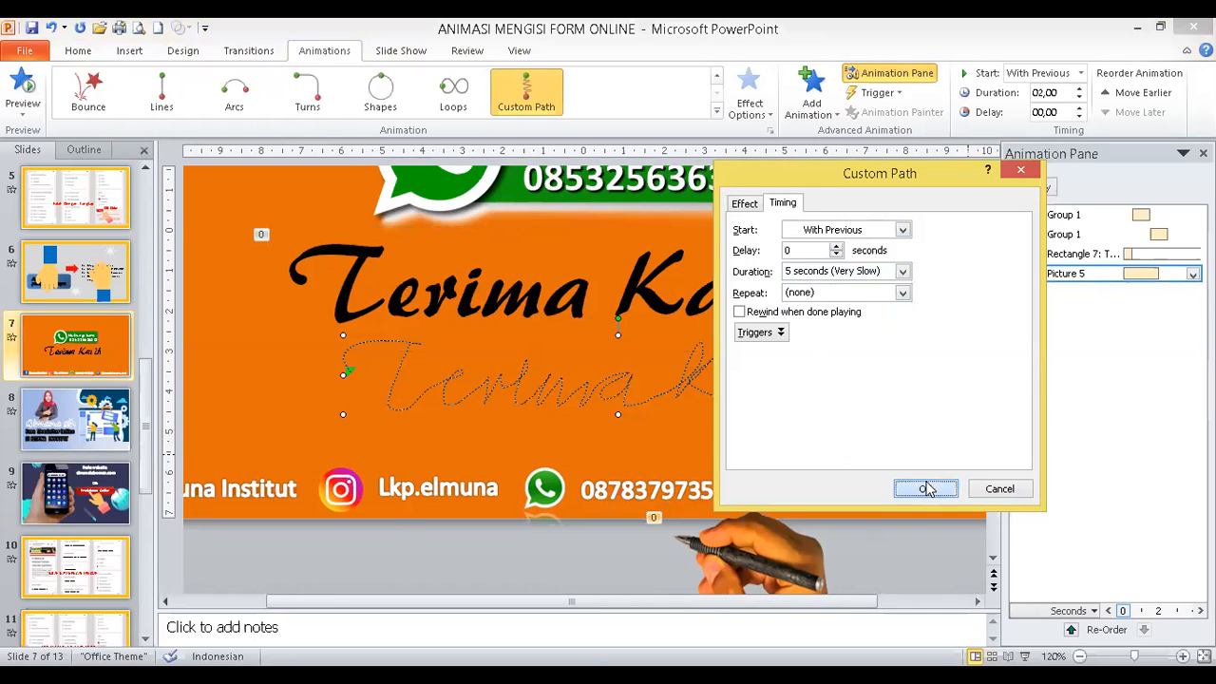
pyautogui.click(925, 489)
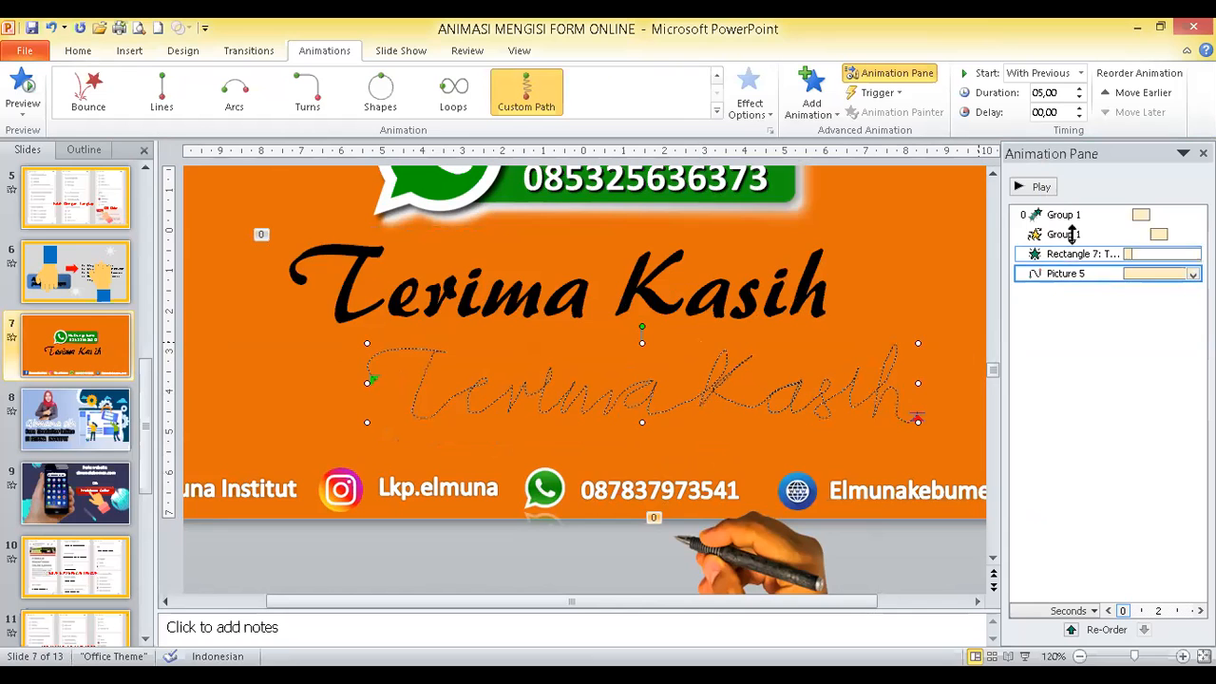
# Shift the hand's motion path slightly up and to the right, previewing the slide's animations to check its alignment with the text
pyautogui.click(1042, 187)
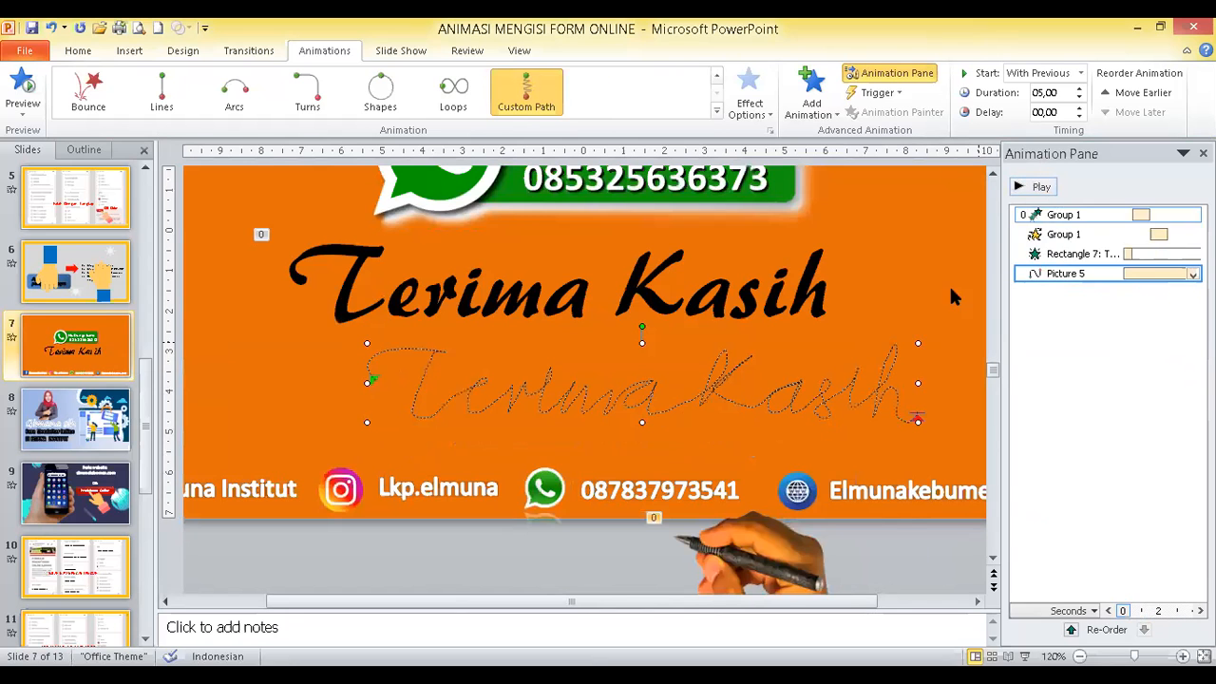
pyautogui.moveTo(719, 388); pyautogui.dragTo(726, 380)
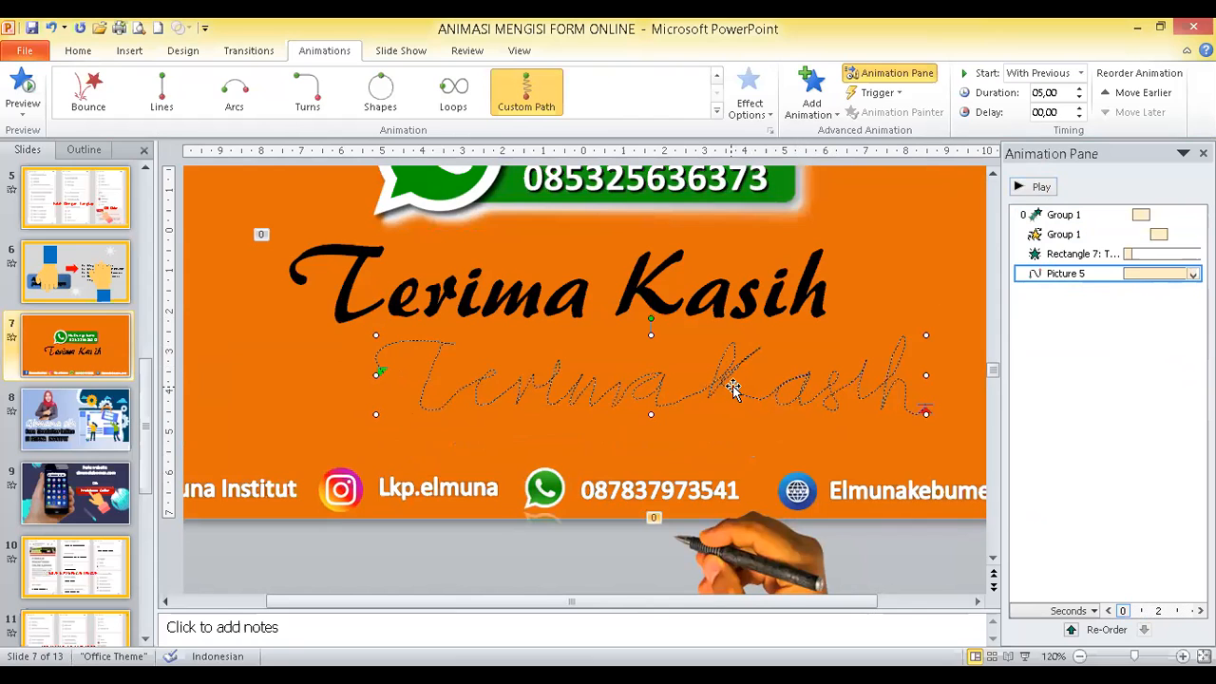
pyautogui.click(1040, 187)
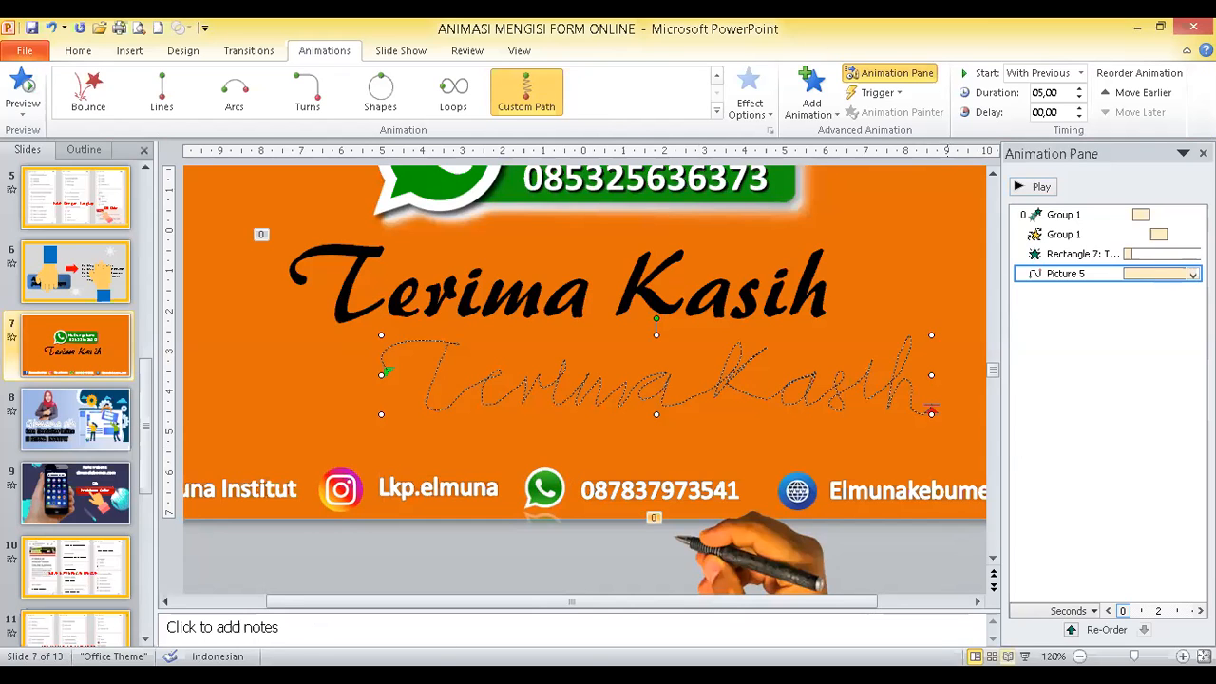
# Run the slide show from slide 7 to check the hand writing "Terima Kasih"
pyautogui.click(1079, 655)
pyautogui.click(1079, 655)
pyautogui.click(1079, 656)
pyautogui.click(1080, 656)
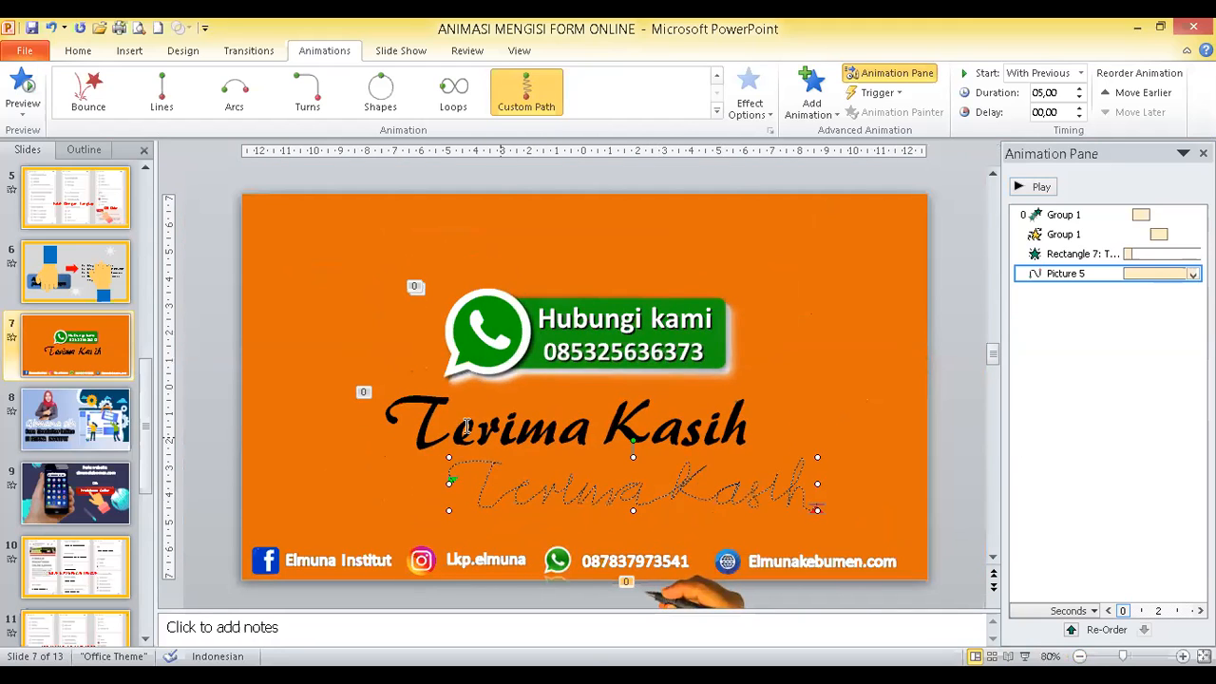
pyautogui.click(705, 593)
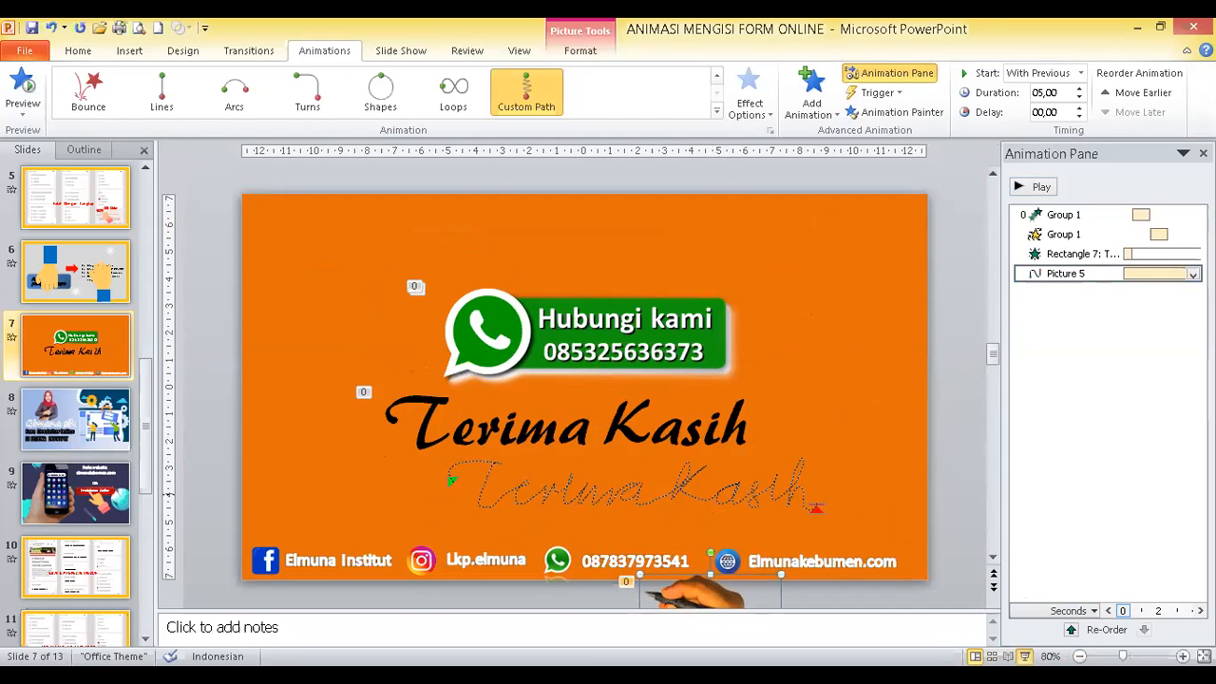
pyautogui.hotkey('shift', 'F5')
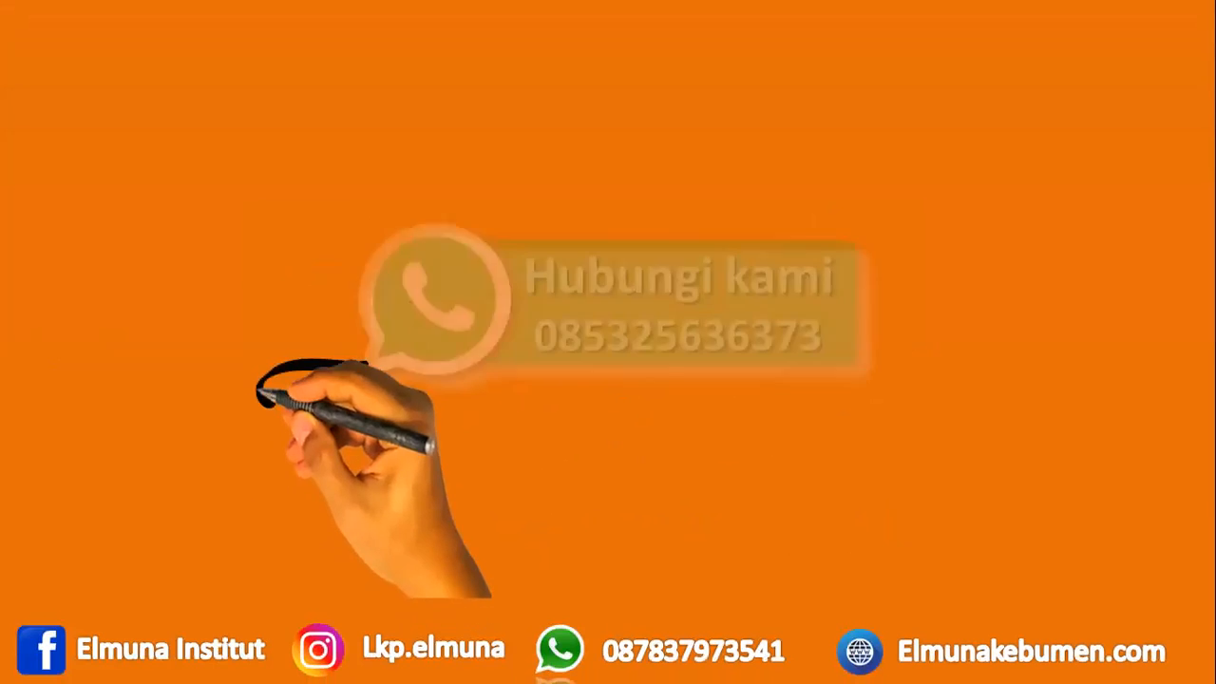